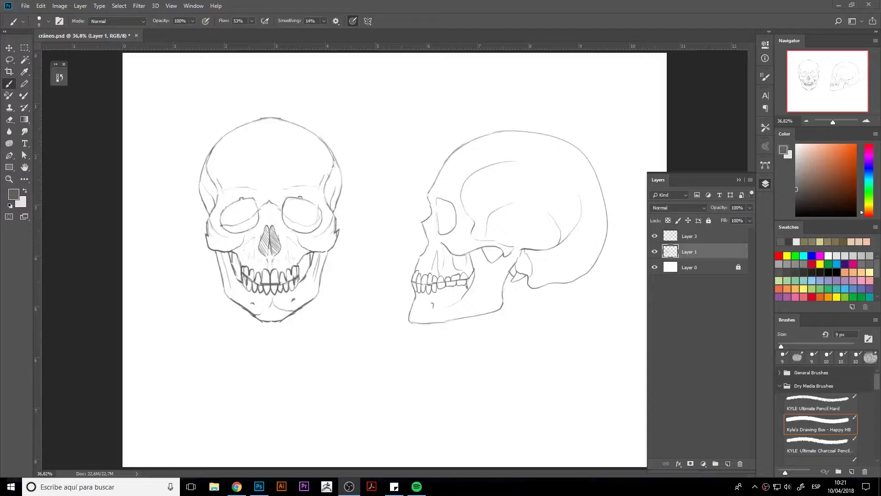
# Hide the side-skull layer, then enlarge the front skull and centre it on the page.
pyautogui.press('F7')
pyautogui.hotkey('ctrl', '-')
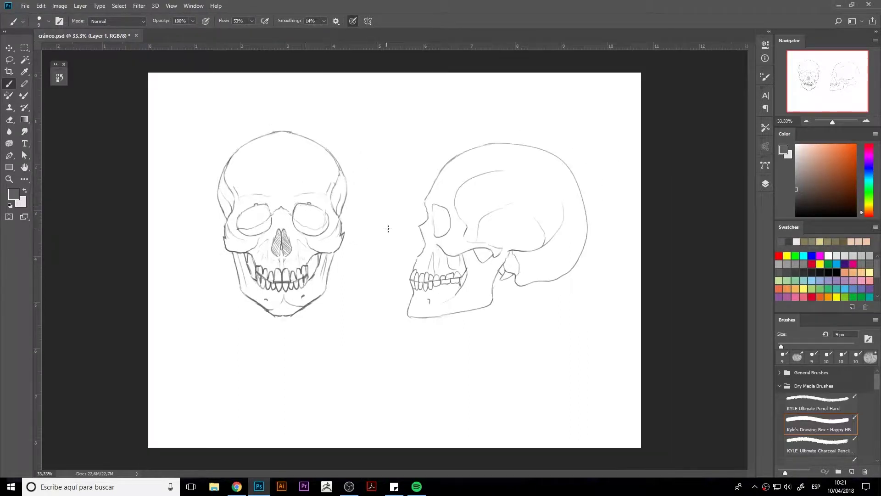
pyautogui.hotkey('ctrl', '+')
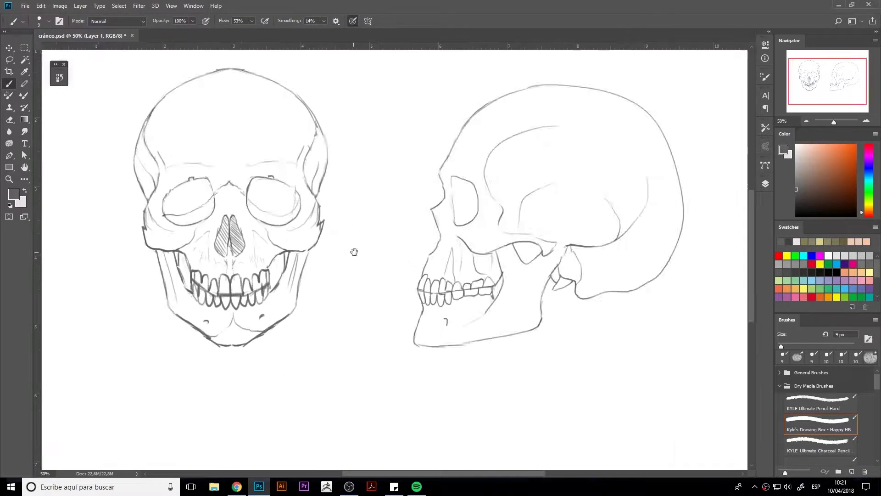
pyautogui.hotkey('ctrl', '-')
pyautogui.hotkey('ctrl', '0')
pyautogui.click(765, 183)
pyautogui.click(654, 236)
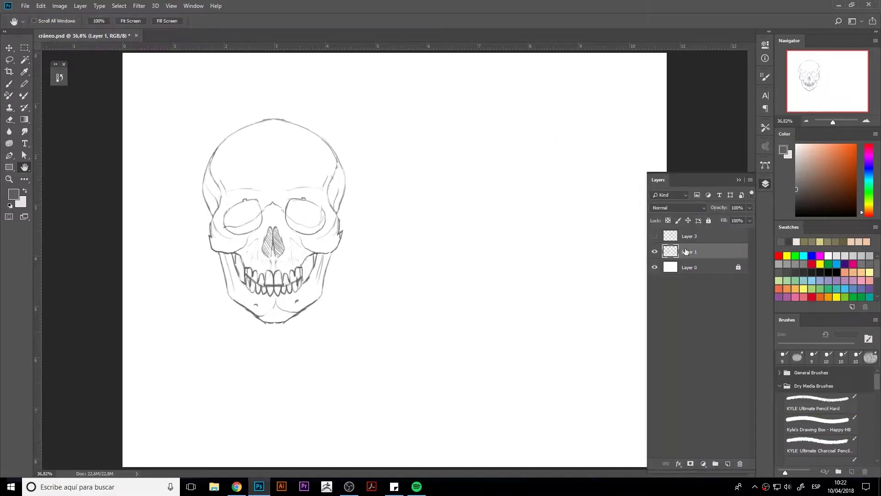
pyautogui.hotkey('ctrl', 't')
pyautogui.moveTo(346, 324); pyautogui.dragTo(366, 354)
pyautogui.moveTo(276, 229); pyautogui.dragTo(387, 230)
pyautogui.press('Return')
# Group the skull sketch layers into a group named 'skulls' and add a new layer.
pyautogui.press('h')
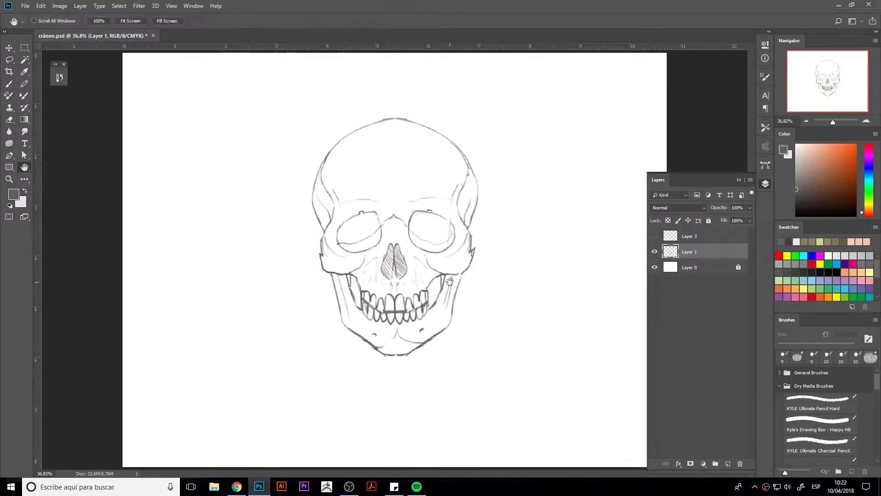
pyautogui.press('F7')
pyautogui.moveTo(833, 121); pyautogui.dragTo(834, 121)
pyautogui.press('F7')
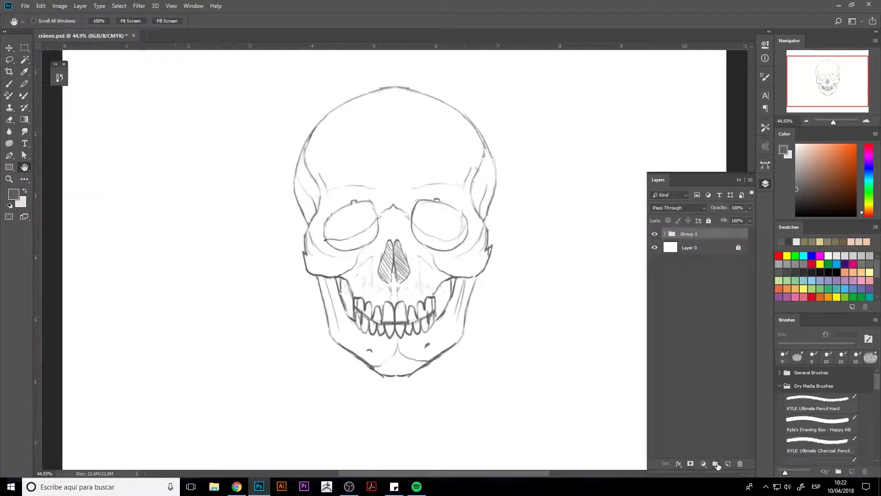
pyautogui.hotkey('ctrl', 'g')
pyautogui.hotkey('ctrl', 'shift', 'alt', 'n')
pyautogui.doubleClick(689, 234)
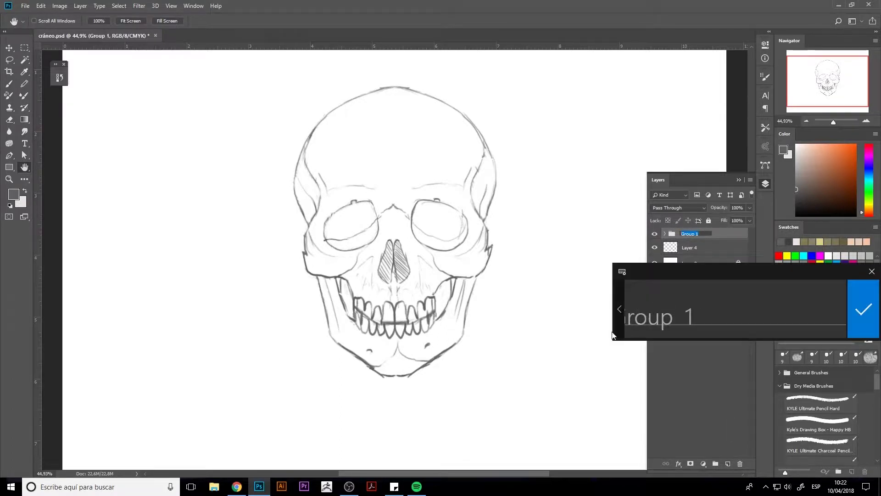
pyautogui.write('skulls')
pyautogui.press('Return')
# Rename the new layer 'colors' and choose orange as the paint colour.
pyautogui.doubleClick(689, 247)
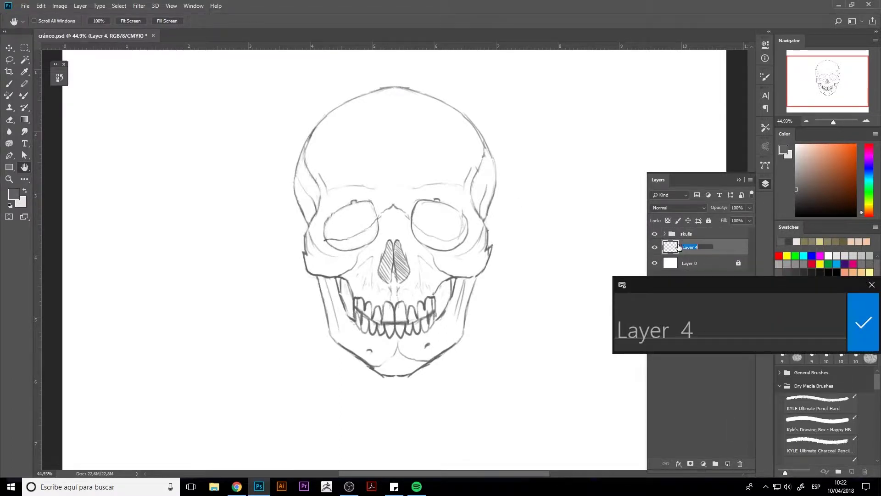
pyautogui.write('colors')
pyautogui.press('Return')
pyautogui.press('F7')
pyautogui.click(835, 144)
# Paint orange across the forehead and skull top with a large Happy HB brush.
pyautogui.click(818, 421)
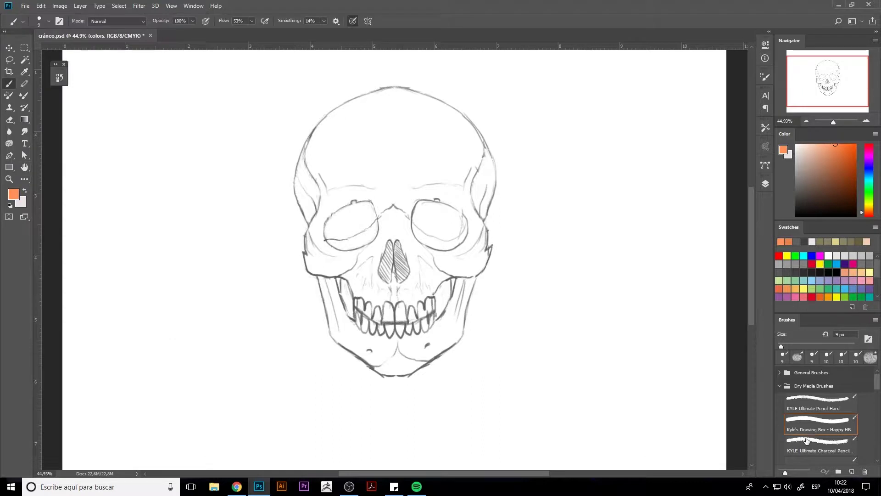
pyautogui.press(']')
pyautogui.press(']')
pyautogui.press(']')
pyautogui.moveTo(346, 170)
pyautogui.mouseDown()
pyautogui.moveTo(429, 189)
pyautogui.moveTo(381, 122)
pyautogui.moveTo(457, 152)
pyautogui.mouseUp()
pyautogui.moveTo(328, 202)
pyautogui.mouseDown()
pyautogui.moveTo(374, 195)
pyautogui.moveTo(413, 205)
pyautogui.moveTo(323, 148)
pyautogui.moveTo(316, 202)
pyautogui.mouseUp()
pyautogui.press('e')
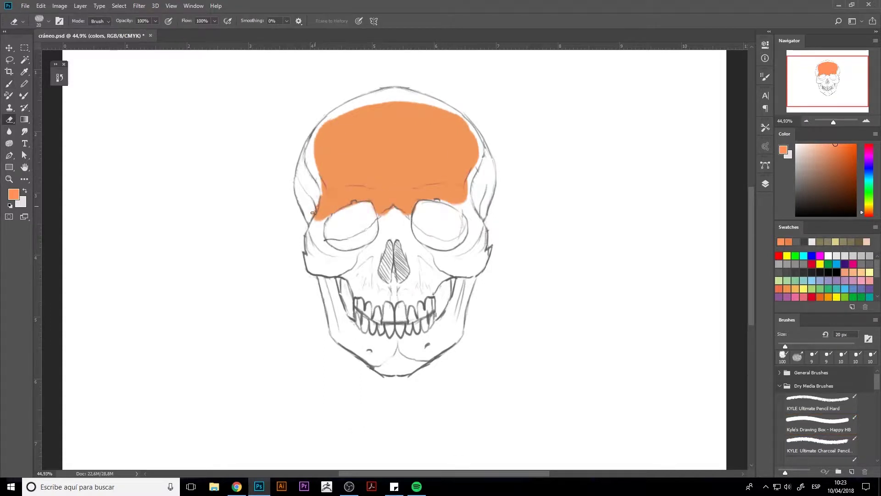
pyautogui.moveTo(380, 210); pyautogui.dragTo(383, 215)
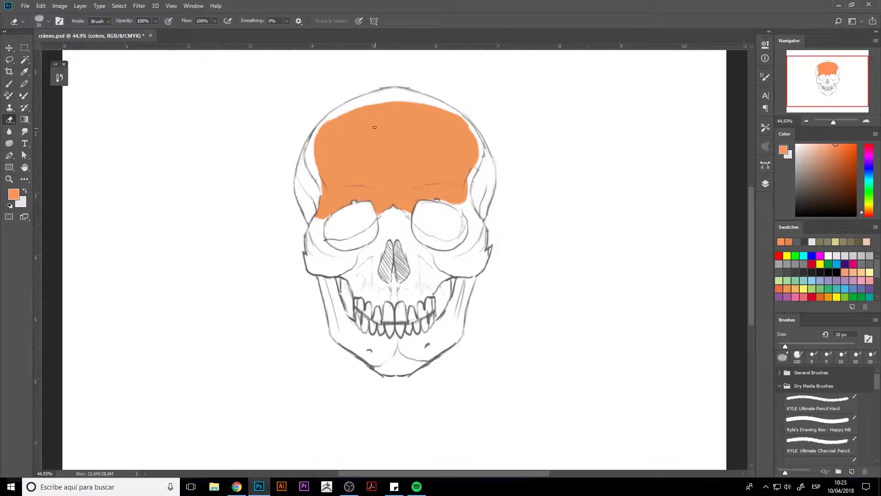
pyautogui.press('b')
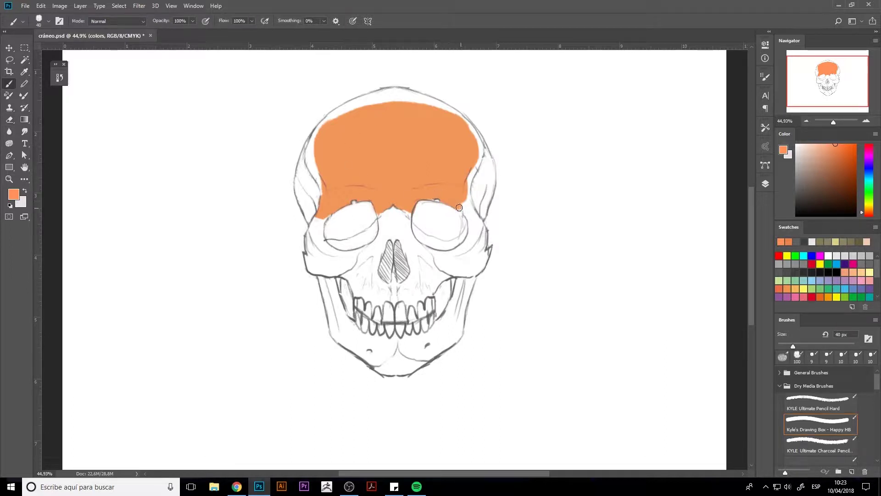
# Fill the right brow, outer edges and remaining cranium orange, then choose light green.
pyautogui.moveTo(458, 208); pyautogui.dragTo(470, 213)
pyautogui.moveTo(467, 184); pyautogui.dragTo(323, 194)
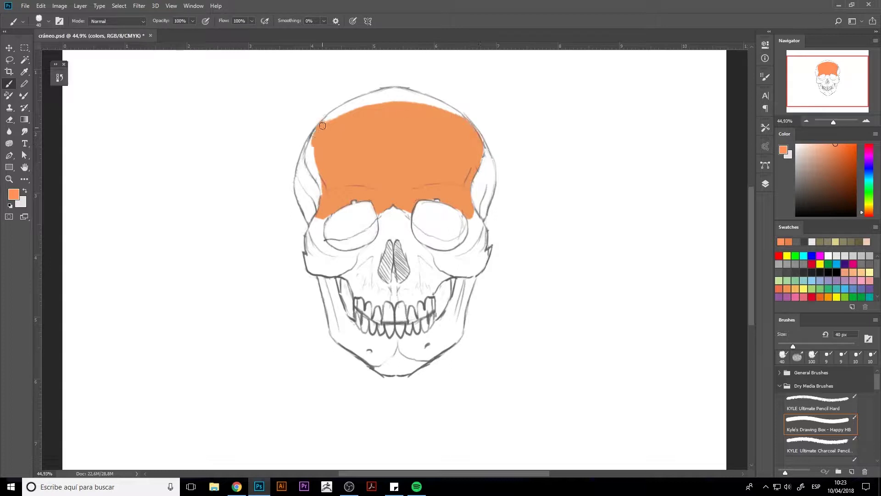
pyautogui.press(']')
pyautogui.moveTo(329, 108); pyautogui.dragTo(339, 117)
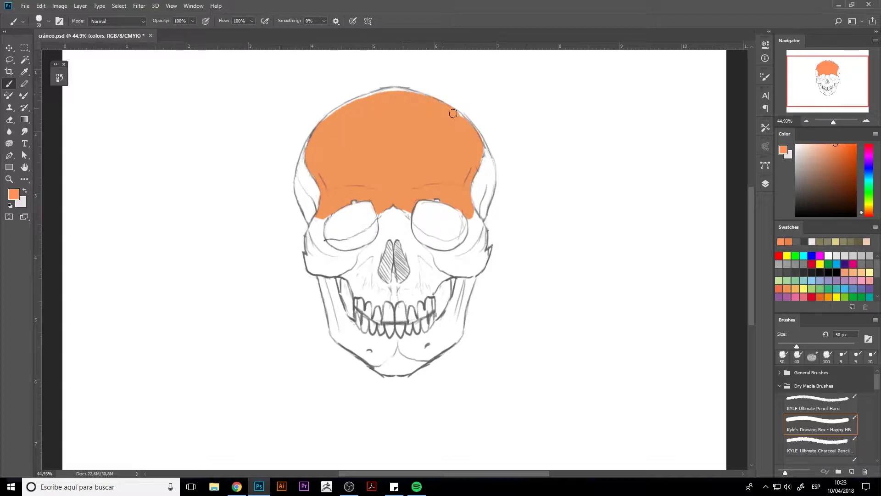
pyautogui.press('e')
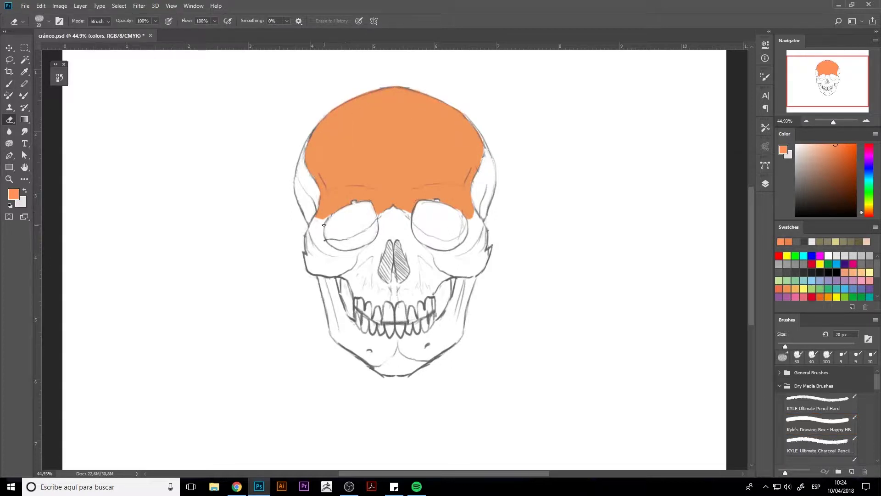
pyautogui.moveTo(869, 203); pyautogui.dragTo(868, 195)
pyautogui.click(833, 151)
# Paint the nasal bone green and tidy the edge beside the nose.
pyautogui.press('b')
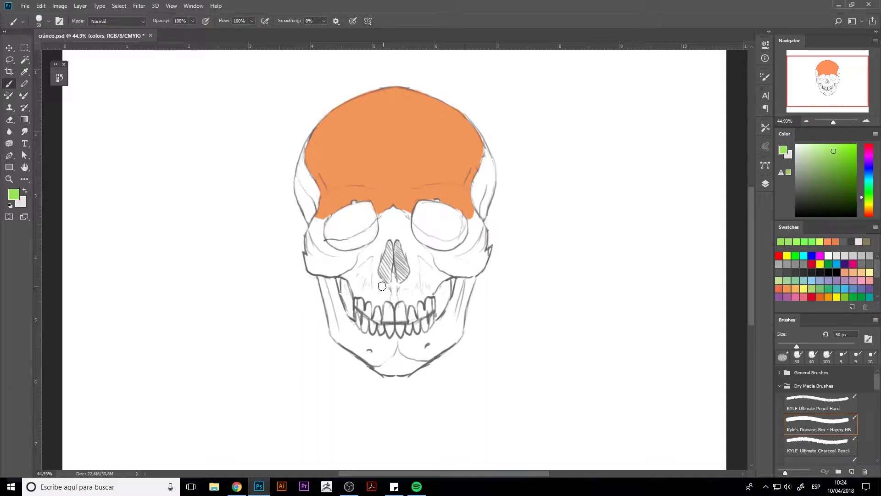
pyautogui.moveTo(392, 211); pyautogui.dragTo(403, 243)
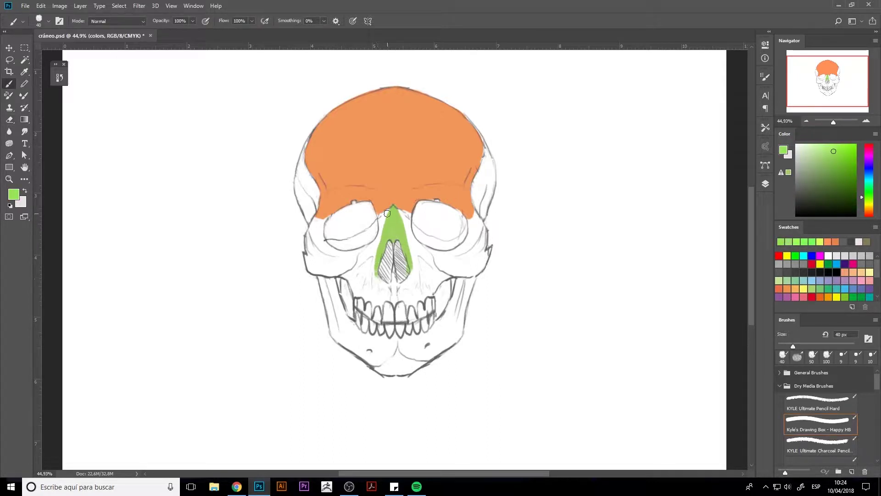
pyautogui.press('e')
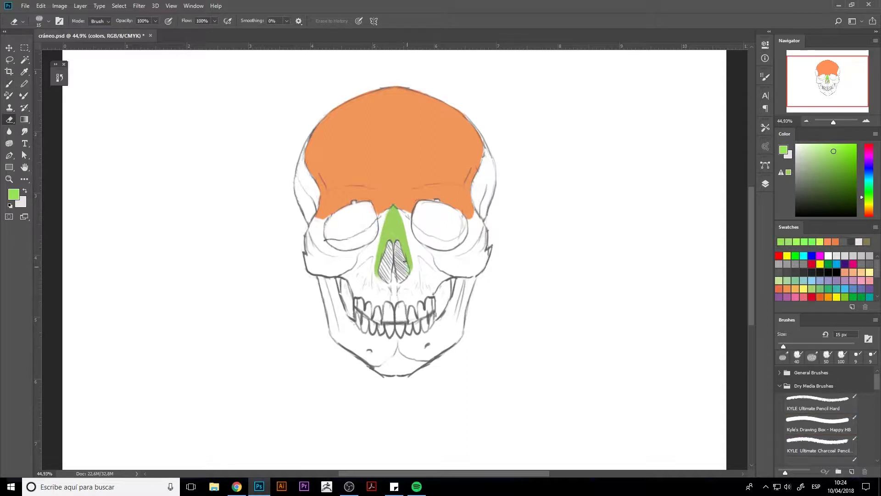
pyautogui.moveTo(404, 262); pyautogui.dragTo(406, 278)
# Paint teal triangles on both sides of the nose.
pyautogui.click(863, 182)
pyautogui.press('b')
pyautogui.moveTo(432, 264)
pyautogui.mouseDown()
pyautogui.moveTo(445, 273)
pyautogui.moveTo(423, 299)
pyautogui.mouseUp()
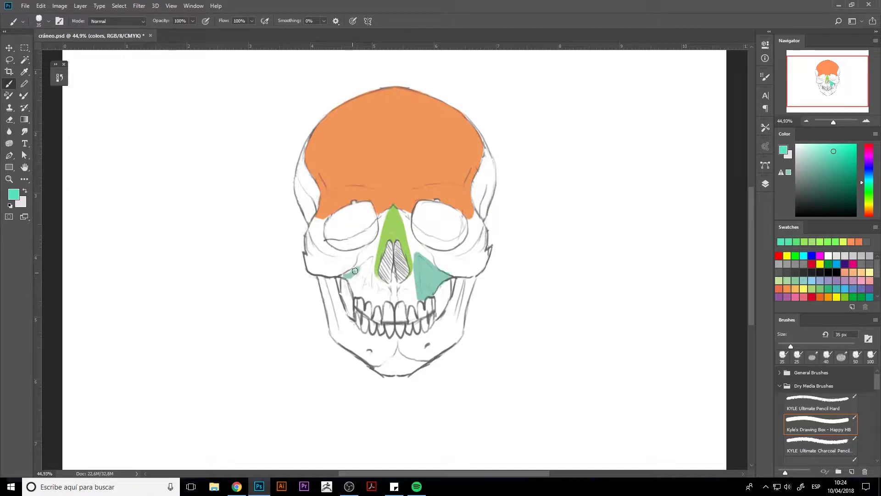
pyautogui.moveTo(354, 271)
pyautogui.mouseDown()
pyautogui.moveTo(370, 264)
pyautogui.moveTo(355, 289)
pyautogui.mouseUp()
pyautogui.press('e')
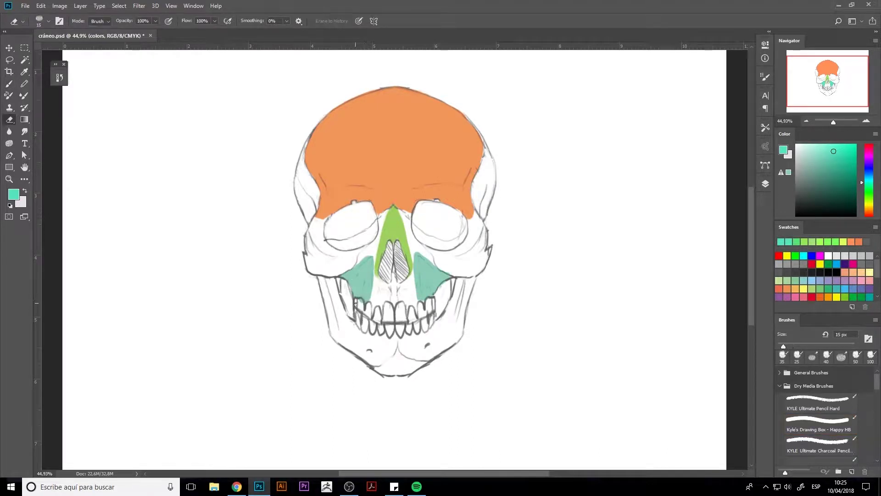
# Paint the right cheekbone blue and erase excess colour at its edge.
pyautogui.press('b')
pyautogui.moveTo(461, 251); pyautogui.dragTo(446, 265)
pyautogui.moveTo(425, 252)
pyautogui.mouseDown()
pyautogui.moveTo(459, 275)
pyautogui.moveTo(482, 266)
pyautogui.moveTo(452, 261)
pyautogui.moveTo(486, 252)
pyautogui.moveTo(480, 232)
pyautogui.moveTo(432, 253)
pyautogui.moveTo(473, 241)
pyautogui.mouseUp()
pyautogui.press(']')
pyautogui.press(']')
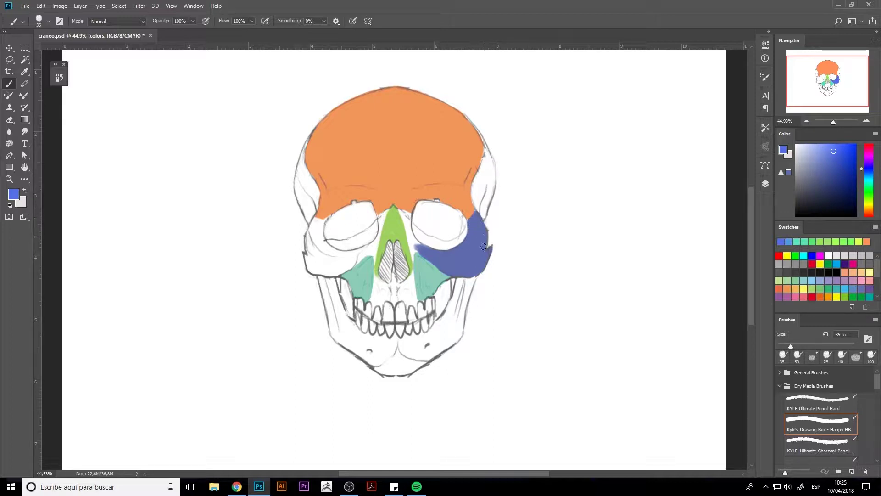
pyautogui.press('e')
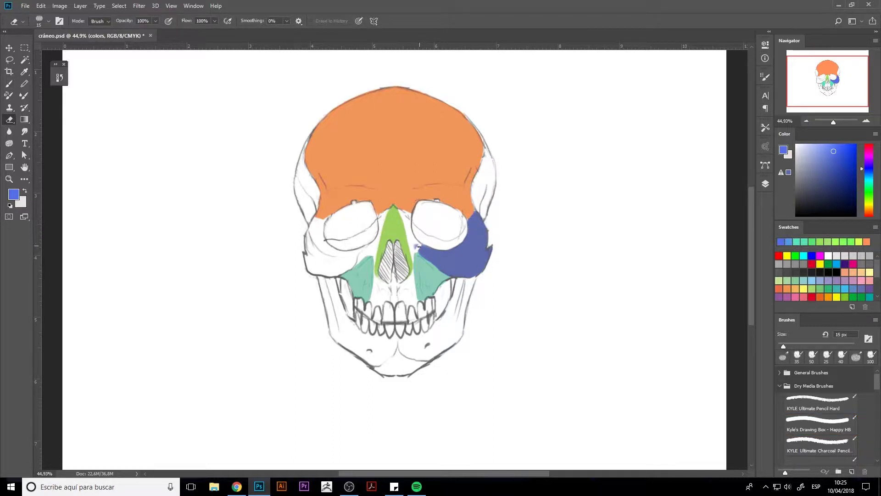
pyautogui.moveTo(415, 284); pyautogui.dragTo(414, 254)
# Fill the left cheekbone blue with a larger brush, then choose pink.
pyautogui.press('b')
pyautogui.moveTo(316, 239)
pyautogui.mouseDown()
pyautogui.moveTo(312, 275)
pyautogui.moveTo(349, 267)
pyautogui.moveTo(370, 251)
pyautogui.mouseUp()
pyautogui.press(']')
pyautogui.press(']')
pyautogui.press(']')
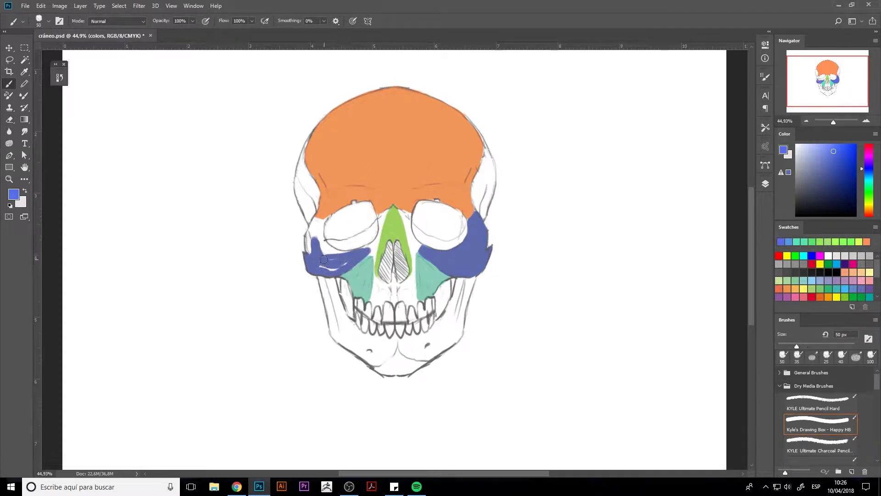
pyautogui.moveTo(321, 264)
pyautogui.mouseDown()
pyautogui.moveTo(349, 253)
pyautogui.moveTo(321, 243)
pyautogui.moveTo(319, 227)
pyautogui.moveTo(334, 254)
pyautogui.moveTo(356, 247)
pyautogui.moveTo(348, 249)
pyautogui.moveTo(391, 293)
pyautogui.mouseUp()
pyautogui.press('e')
pyautogui.press(']')
pyautogui.press(']')
pyautogui.press('b')
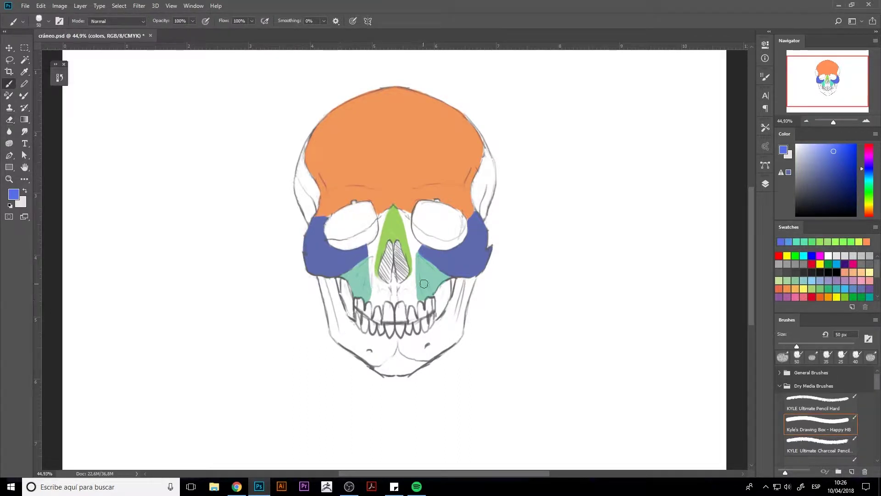
pyautogui.moveTo(869, 168); pyautogui.dragTo(869, 148)
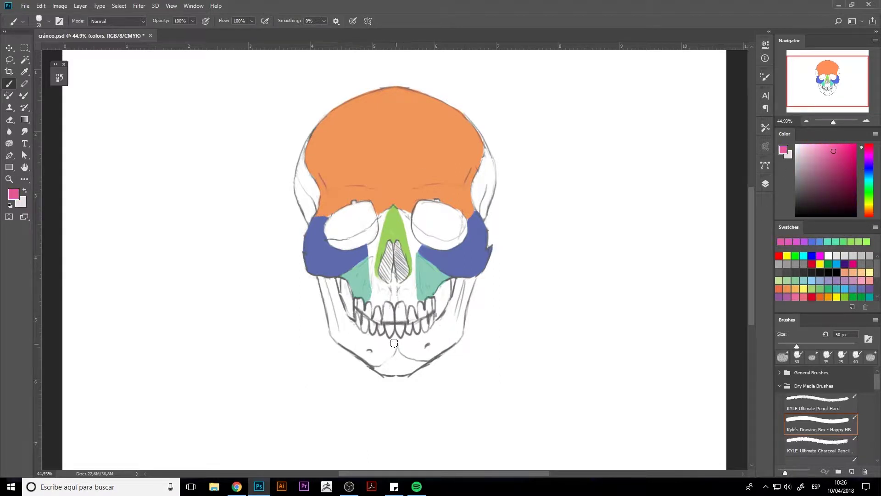
# Paint the whole lower jaw pink beside the teeth, then add a new layer in black.
pyautogui.moveTo(393, 343)
pyautogui.mouseDown()
pyautogui.moveTo(336, 312)
pyautogui.moveTo(382, 350)
pyautogui.moveTo(438, 335)
pyautogui.moveTo(462, 282)
pyautogui.mouseUp()
pyautogui.press('[')
pyautogui.press('[')
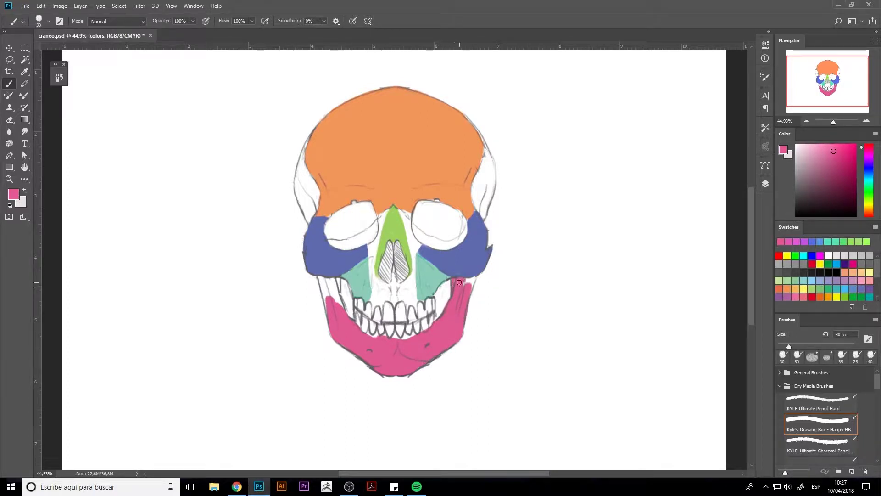
pyautogui.moveTo(328, 306); pyautogui.dragTo(340, 305)
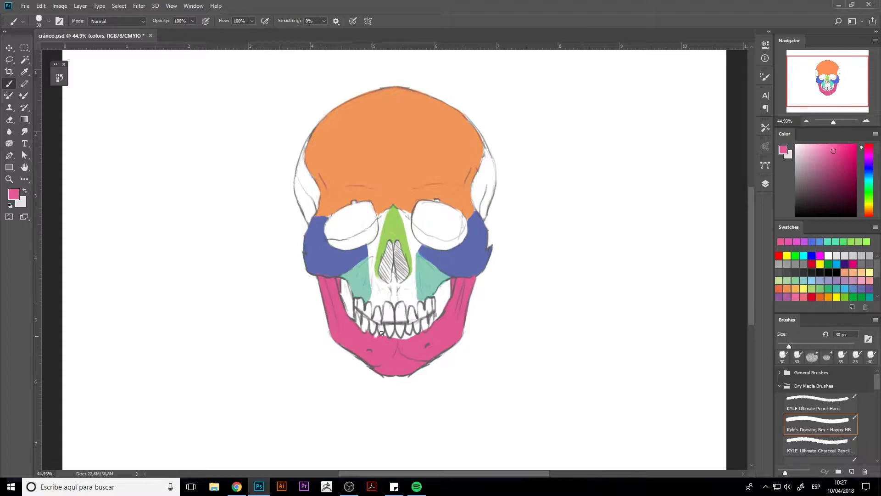
pyautogui.press('e')
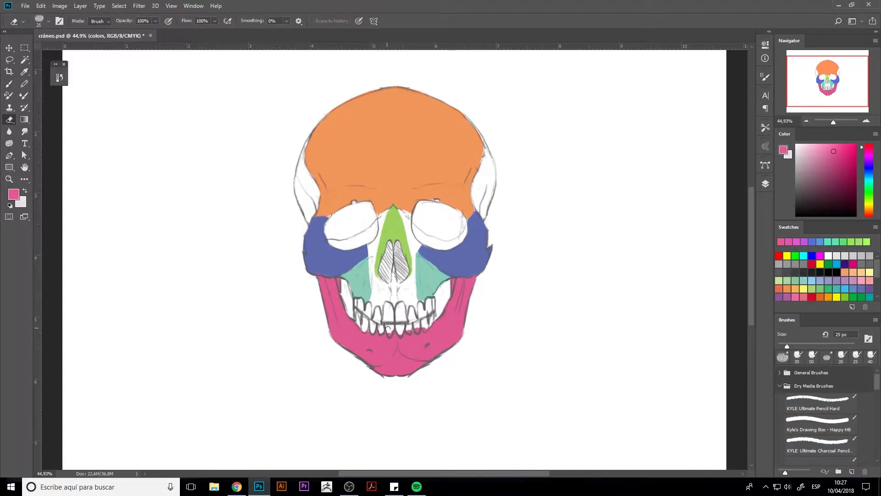
pyautogui.press('b')
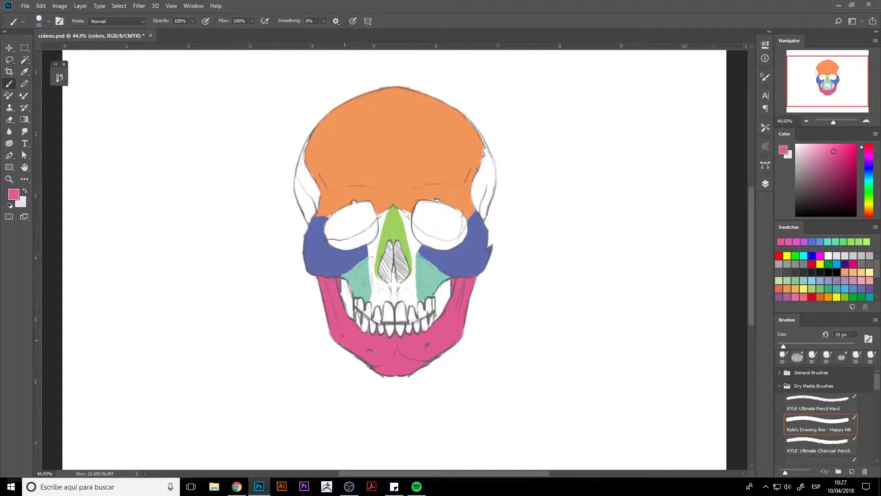
pyautogui.keyDown('alt'); pyautogui.click(332, 274); pyautogui.keyUp('alt')
pyautogui.press('F7')
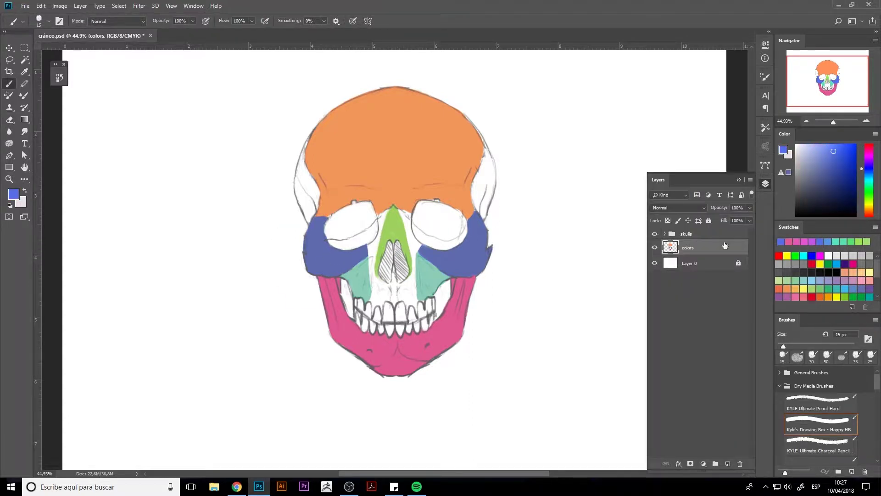
pyautogui.hotkey('ctrl', 'shift', 'alt', 'n')
# Set a fine pencil brush with 5% smoothing and draw the frontal bone leader line.
pyautogui.press('F7')
pyautogui.press('d')
pyautogui.press(',')
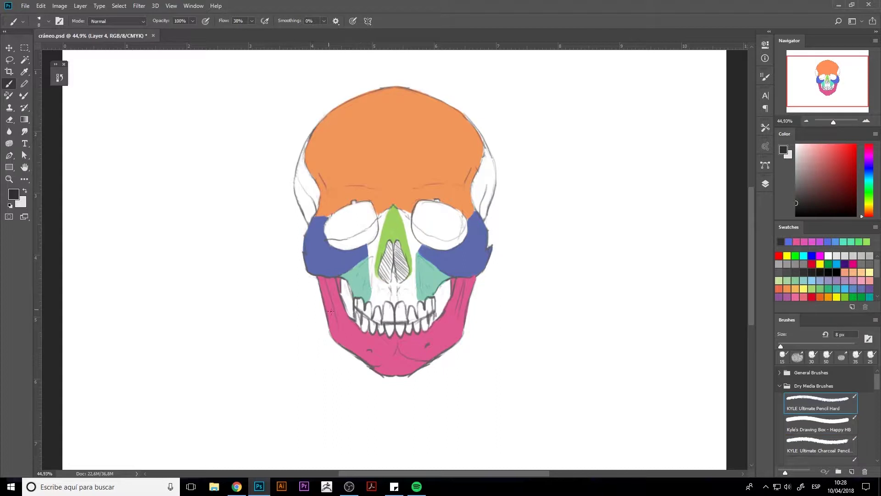
pyautogui.keyDown('shift'); pyautogui.click(520, 119); pyautogui.keyUp('shift')
pyautogui.press('F7')
pyautogui.press('F7')
pyautogui.press('.')
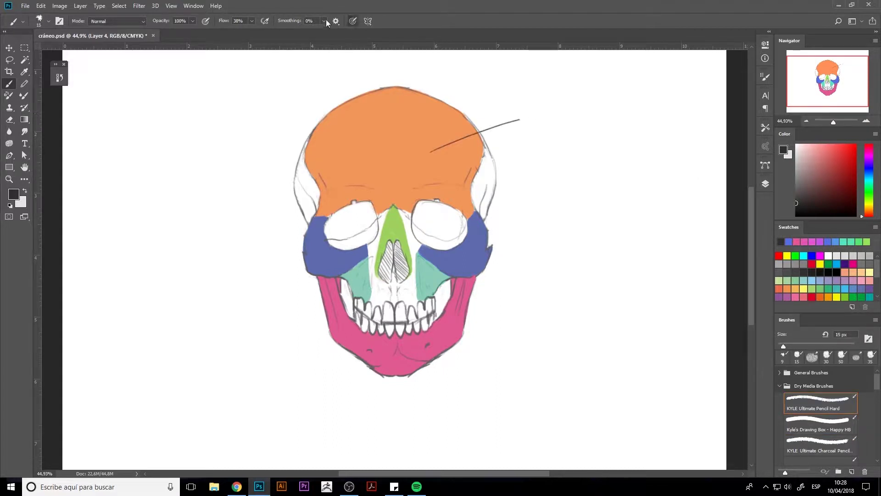
pyautogui.click(324, 21)
pyautogui.click(272, 23)
pyautogui.press('[')
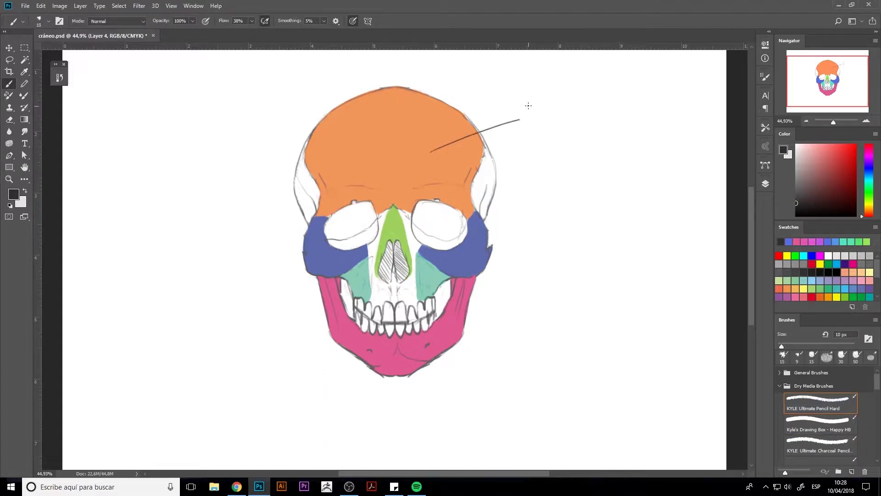
# Handwrite 'Frontal Bone', then add a leader line and 'Nasal Bone' label.
pyautogui.moveTo(529, 97)
pyautogui.mouseDown()
pyautogui.moveTo(529, 125)
pyautogui.moveTo(545, 96)
pyautogui.moveTo(535, 108)
pyautogui.mouseUp()
pyautogui.moveTo(538, 118)
pyautogui.mouseDown()
pyautogui.moveTo(546, 110)
pyautogui.moveTo(579, 112)
pyautogui.mouseUp()
pyautogui.moveTo(588, 91); pyautogui.dragTo(587, 110)
pyautogui.moveTo(543, 124); pyautogui.dragTo(543, 142)
pyautogui.moveTo(542, 124)
pyautogui.mouseDown()
pyautogui.moveTo(544, 140)
pyautogui.moveTo(567, 133)
pyautogui.mouseUp()
pyautogui.moveTo(569, 131); pyautogui.dragTo(577, 132)
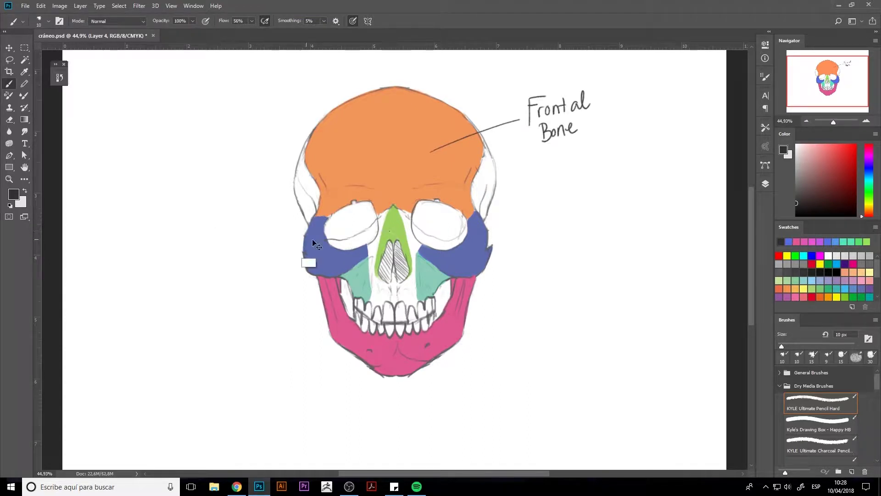
pyautogui.moveTo(394, 227); pyautogui.dragTo(260, 227)
pyautogui.moveTo(205, 218); pyautogui.dragTo(207, 231)
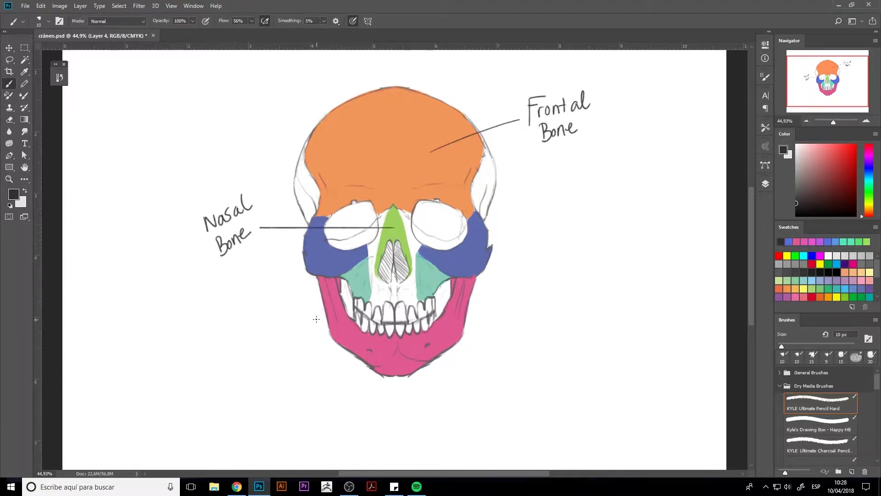
# Add leader lines and handwritten 'Maxilla' and 'Mandible' labels.
pyautogui.moveTo(431, 277)
pyautogui.mouseDown()
pyautogui.moveTo(505, 286)
pyautogui.moveTo(356, 286)
pyautogui.mouseUp()
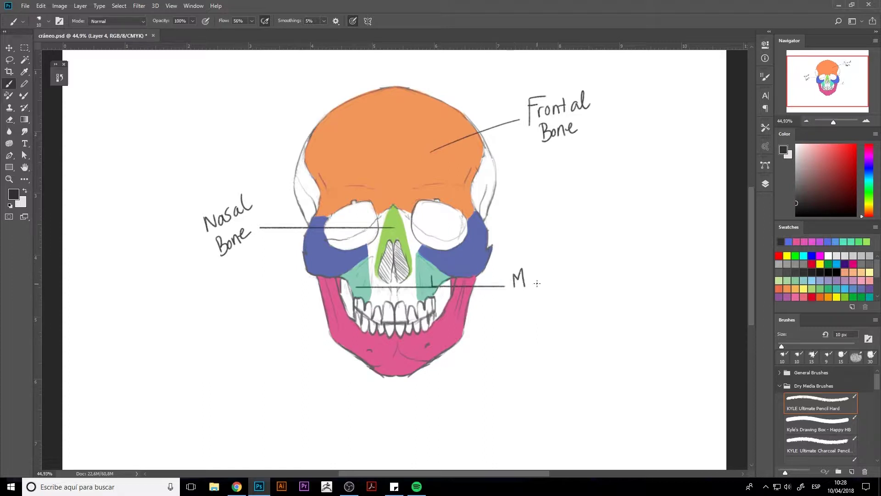
pyautogui.moveTo(561, 269); pyautogui.dragTo(581, 275)
pyautogui.moveTo(396, 357)
pyautogui.mouseDown()
pyautogui.moveTo(396, 382)
pyautogui.moveTo(495, 382)
pyautogui.mouseUp()
pyautogui.moveTo(500, 369)
pyautogui.mouseDown()
pyautogui.moveTo(502, 387)
pyautogui.moveTo(516, 385)
pyautogui.mouseUp()
pyautogui.moveTo(516, 376); pyautogui.dragTo(571, 370)
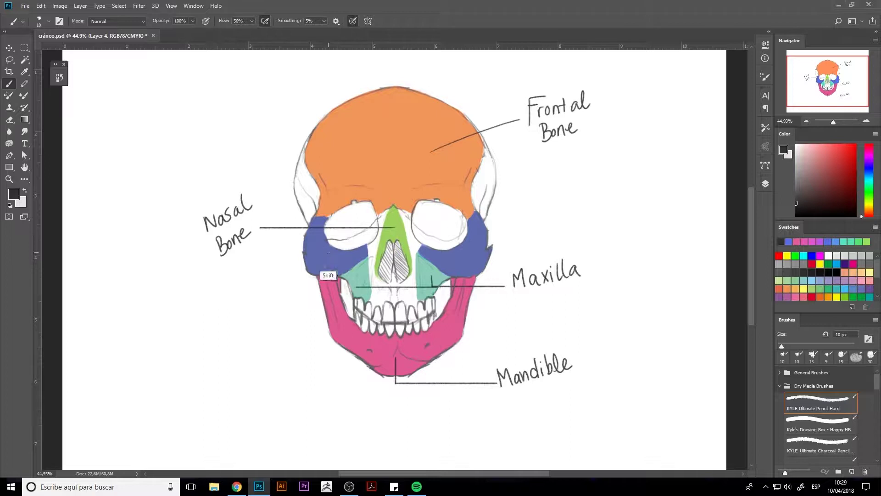
pyautogui.moveTo(327, 253); pyautogui.dragTo(327, 261)
# Draw a shorter leader line across the cheekbones and handwrite 'Zygo. Bone'.
pyautogui.moveTo(327, 261); pyautogui.dragTo(542, 261)
pyautogui.hotkey('ctrl', 'z')
pyautogui.moveTo(468, 257); pyautogui.dragTo(468, 264)
pyautogui.moveTo(468, 264); pyautogui.dragTo(291, 264)
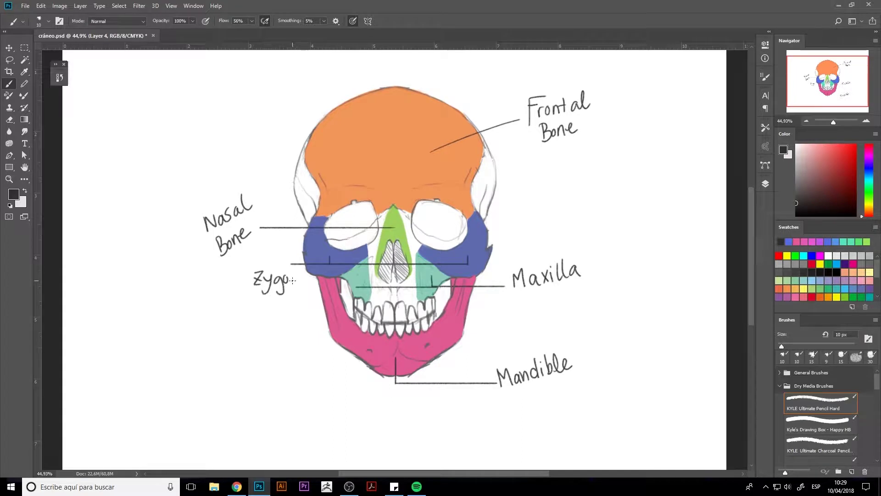
pyautogui.moveTo(256, 298); pyautogui.dragTo(256, 315)
pyautogui.moveTo(255, 299); pyautogui.dragTo(256, 314)
pyautogui.moveTo(268, 305); pyautogui.dragTo(268, 306)
# Group the colour and label layers as group 1, then shrink and move them left.
pyautogui.hotkey('ctrl', '-')
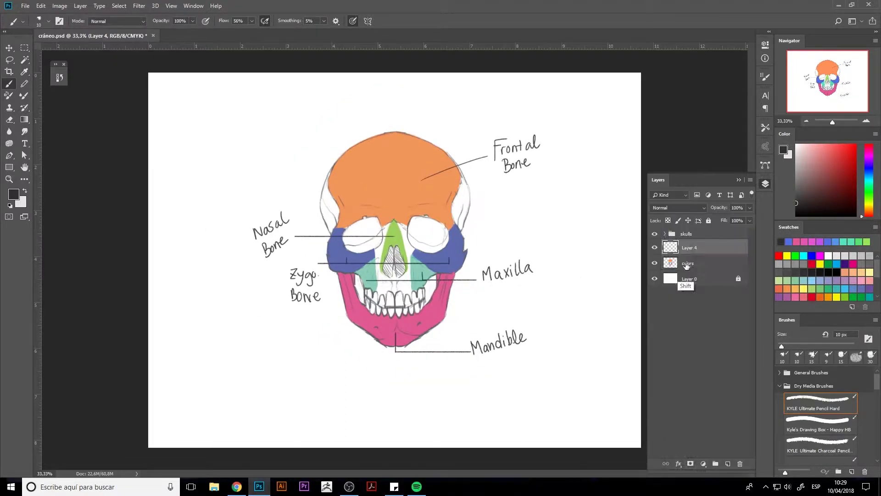
pyautogui.press('F7')
pyautogui.keyDown('shift'); pyautogui.click(692, 263); pyautogui.keyUp('shift')
pyautogui.hotkey('ctrl', 'g')
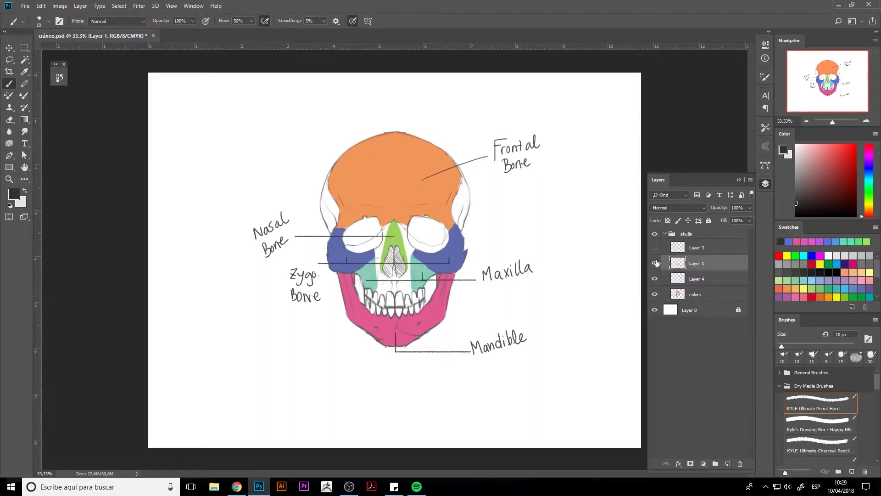
pyautogui.hotkey('ctrl', 't')
pyautogui.moveTo(642, 360); pyautogui.dragTo(441, 342)
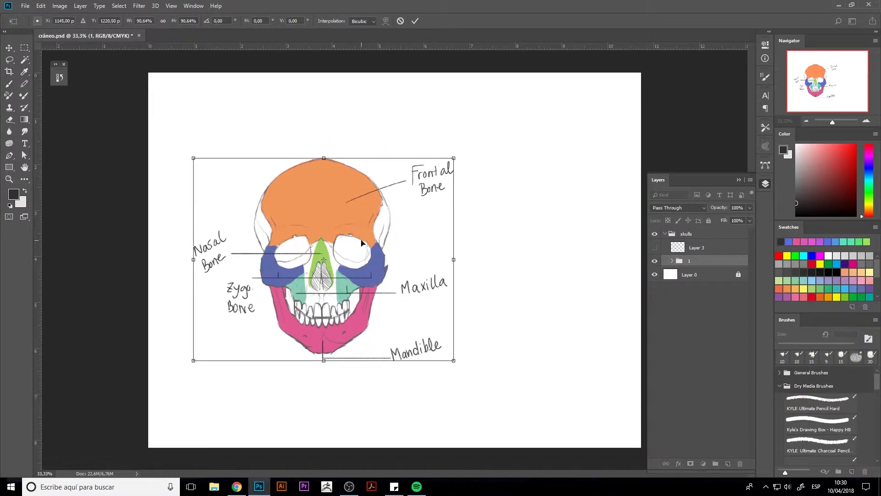
pyautogui.press('Return')
# Show the side-view skull, move it right of the front skull, and add Layer 5.
pyautogui.click(655, 247)
pyautogui.click(678, 253)
pyautogui.hotkey('ctrl', 't')
pyautogui.moveTo(487, 242); pyautogui.dragTo(523, 243)
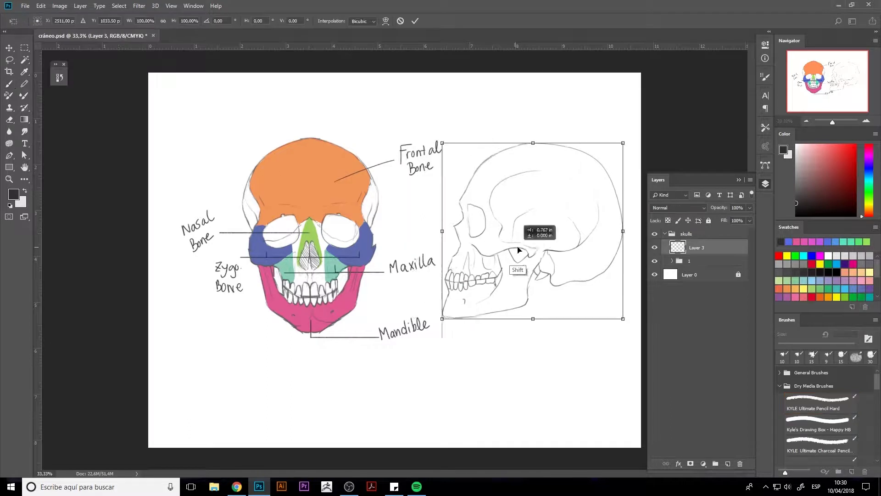
pyautogui.press('Return')
pyautogui.hotkey('ctrl', 'shift', 'alt', 'n')
pyautogui.hotkey('ctrl', '+')
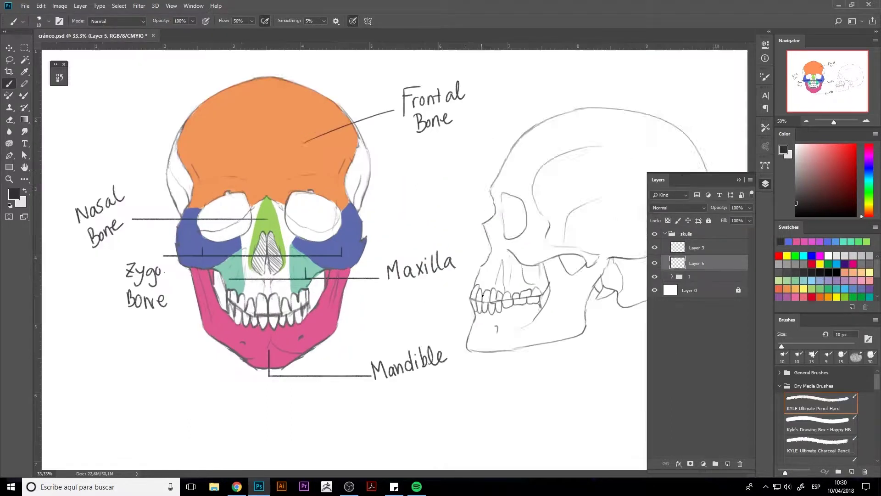
# Write an orange 'Frontal Bone' label and a blue 'ZYG.' label on the side skull.
pyautogui.keyDown('alt'); pyautogui.click(183, 137); pyautogui.keyUp('alt')
pyautogui.moveTo(410, 182)
pyautogui.mouseDown()
pyautogui.moveTo(420, 192)
pyautogui.moveTo(451, 146)
pyautogui.mouseUp()
pyautogui.moveTo(428, 184); pyautogui.dragTo(436, 174)
pyautogui.keyDown('alt'); pyautogui.click(257, 234); pyautogui.keyUp('alt')
pyautogui.moveTo(425, 252)
pyautogui.mouseDown()
pyautogui.moveTo(437, 260)
pyautogui.moveTo(464, 250)
pyautogui.mouseUp()
# Add a teal 'Maxilla', pink 'Mandible' and green 'Nasal Bone' label to the side skull.
pyautogui.keyDown('alt'); pyautogui.click(208, 276); pyautogui.keyUp('alt')
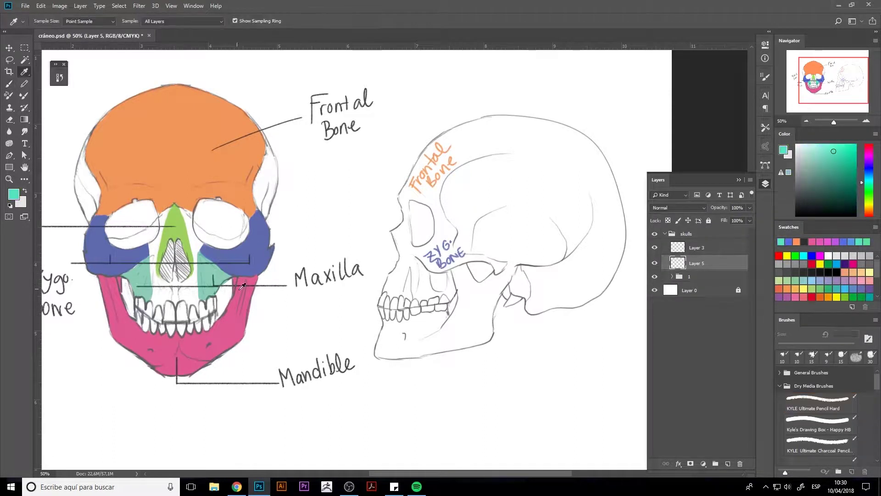
pyautogui.moveTo(404, 288); pyautogui.dragTo(449, 278)
pyautogui.keyDown('alt'); pyautogui.click(216, 340); pyautogui.keyUp('alt')
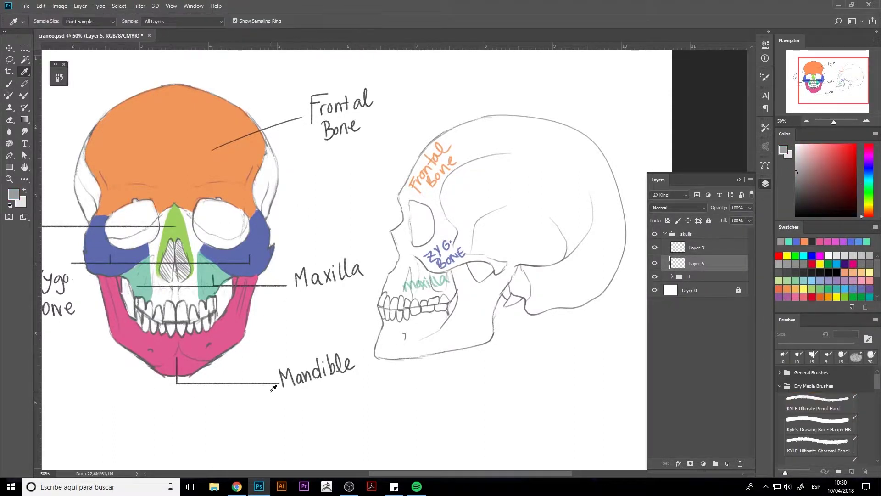
pyautogui.moveTo(403, 335)
pyautogui.mouseDown()
pyautogui.moveTo(435, 343)
pyautogui.moveTo(469, 324)
pyautogui.mouseUp()
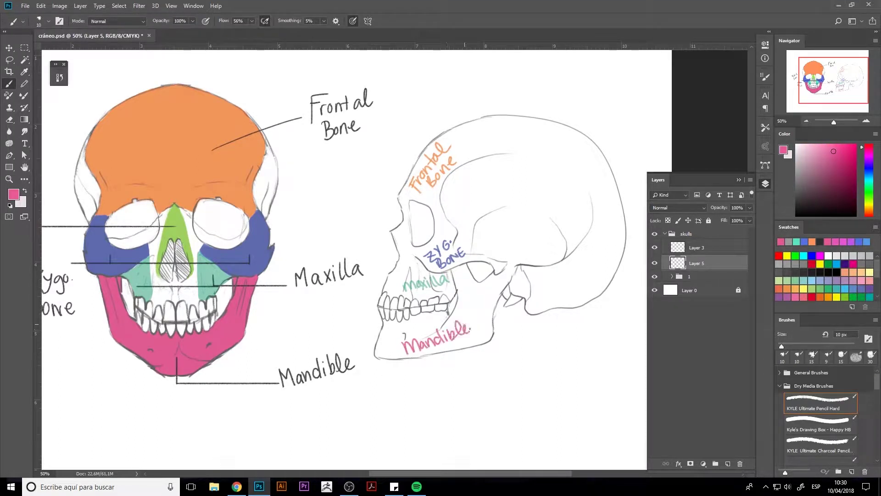
pyautogui.keyDown('alt'); pyautogui.click(177, 232); pyautogui.keyUp('alt')
pyautogui.moveTo(307, 258); pyautogui.dragTo(362, 264)
pyautogui.moveTo(449, 248)
pyautogui.mouseDown()
pyautogui.moveTo(472, 221)
pyautogui.moveTo(468, 246)
pyautogui.mouseUp()
pyautogui.moveTo(560, 247); pyautogui.dragTo(502, 248)
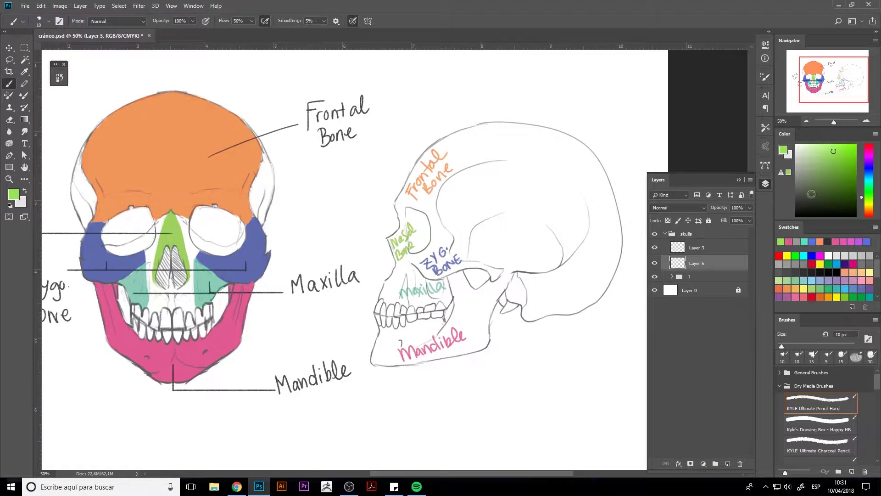
# Sketch a grey hatched box over the skull's back with a curve and arrow, then select the skulls group.
pyautogui.click(799, 183)
pyautogui.moveTo(505, 102); pyautogui.dragTo(505, 365)
pyautogui.moveTo(503, 357); pyautogui.dragTo(598, 357)
pyautogui.moveTo(507, 97); pyautogui.dragTo(619, 97)
pyautogui.moveTo(621, 102); pyautogui.dragTo(620, 370)
pyautogui.moveTo(498, 103); pyautogui.dragTo(576, 369)
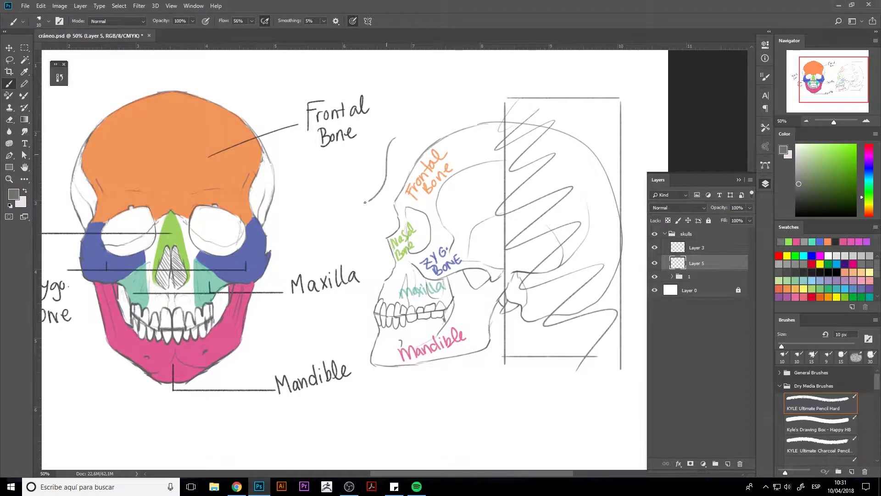
pyautogui.moveTo(331, 171); pyautogui.dragTo(365, 195)
pyautogui.hotkey('ctrl', '-')
pyautogui.click(665, 233)
# Move all the skull artwork up the page and apply the transform.
pyautogui.hotkey('ctrl', 't')
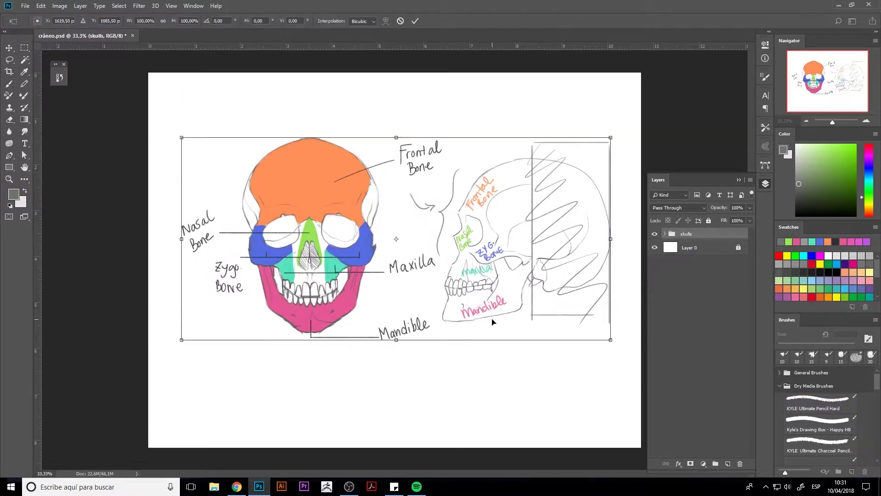
pyautogui.moveTo(492, 322); pyautogui.dragTo(492, 269)
pyautogui.press('Return')
pyautogui.press('b')
pyautogui.click(444, 356)
# Add a new empty Layer 6 and pick a darker grey for writing.
pyautogui.press('Return')
pyautogui.hotkey('ctrl', 'shift', 'alt', 'n')
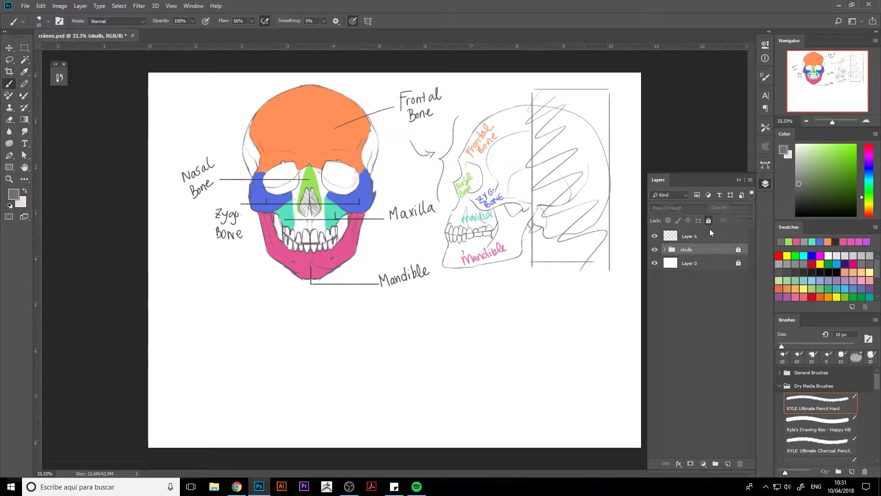
pyautogui.click(710, 232)
pyautogui.click(765, 184)
pyautogui.scroll(1, 453, 352)
pyautogui.click(789, 195)
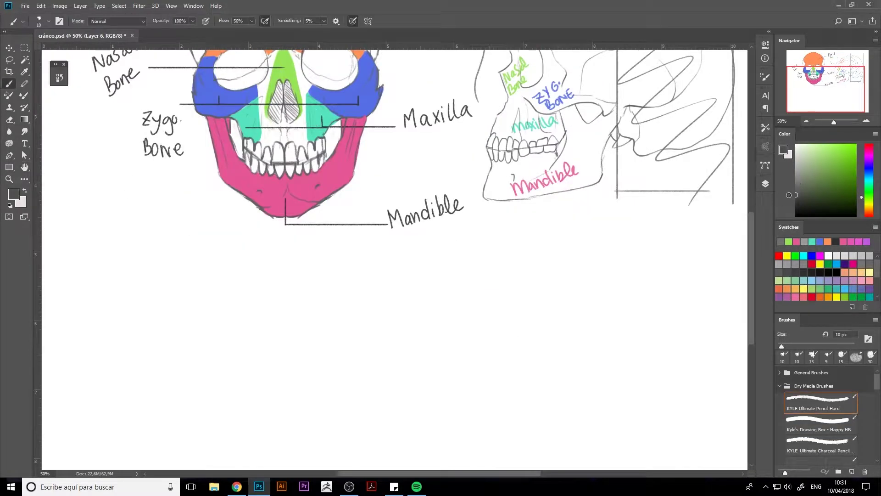
pyautogui.moveTo(390, 268)
pyautogui.mouseDown()
pyautogui.moveTo(404, 277)
pyautogui.moveTo(505, 270)
pyautogui.mouseUp()
# Draw circled numbers 1 to 5 in a column below the skulls.
pyautogui.moveTo(246, 291); pyautogui.dragTo(244, 293)
pyautogui.moveTo(242, 337); pyautogui.dragTo(253, 350)
pyautogui.moveTo(243, 367)
pyautogui.mouseDown()
pyautogui.moveTo(244, 382)
pyautogui.moveTo(247, 361)
pyautogui.mouseUp()
pyautogui.moveTo(250, 392); pyautogui.dragTo(247, 392)
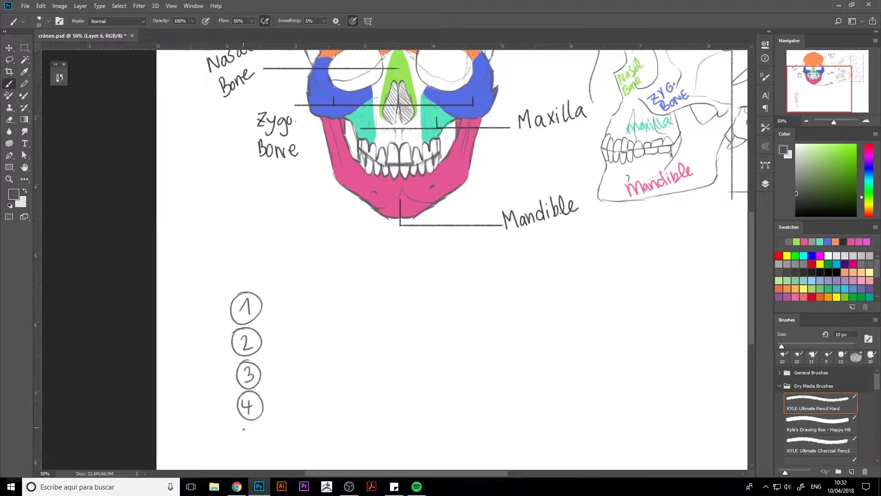
pyautogui.moveTo(253, 427); pyautogui.dragTo(246, 441)
pyautogui.moveTo(250, 424); pyautogui.dragTo(270, 413)
# Write Frontal Bone, Maxilla, Mandible, Nasal Bone and Zygo. Bone beside the numbers.
pyautogui.moveTo(285, 306); pyautogui.dragTo(380, 299)
pyautogui.moveTo(273, 349)
pyautogui.mouseDown()
pyautogui.moveTo(284, 331)
pyautogui.moveTo(338, 328)
pyautogui.mouseUp()
pyautogui.hotkey('ctrl', 'z')
pyautogui.hotkey('ctrl', 'z')
pyautogui.moveTo(272, 384)
pyautogui.mouseDown()
pyautogui.moveTo(316, 367)
pyautogui.moveTo(356, 367)
pyautogui.mouseUp()
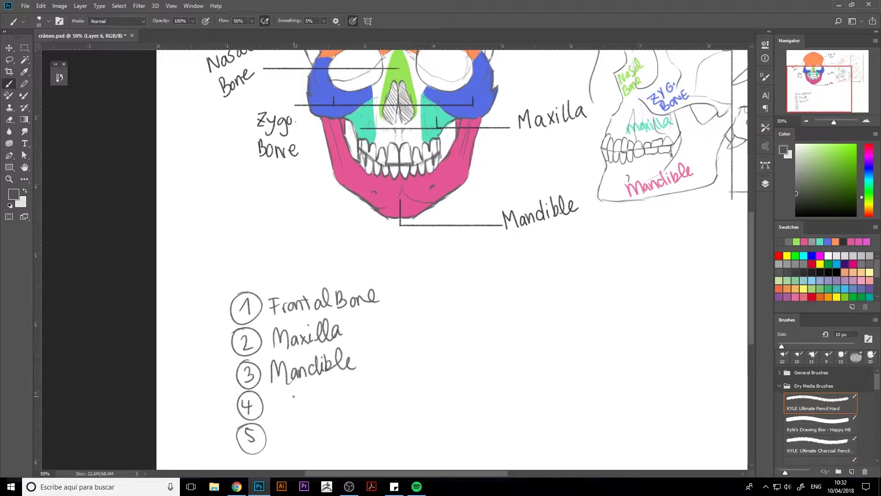
pyautogui.moveTo(273, 411)
pyautogui.mouseDown()
pyautogui.moveTo(286, 389)
pyautogui.moveTo(328, 404)
pyautogui.moveTo(356, 390)
pyautogui.mouseUp()
pyautogui.moveTo(357, 397); pyautogui.dragTo(382, 394)
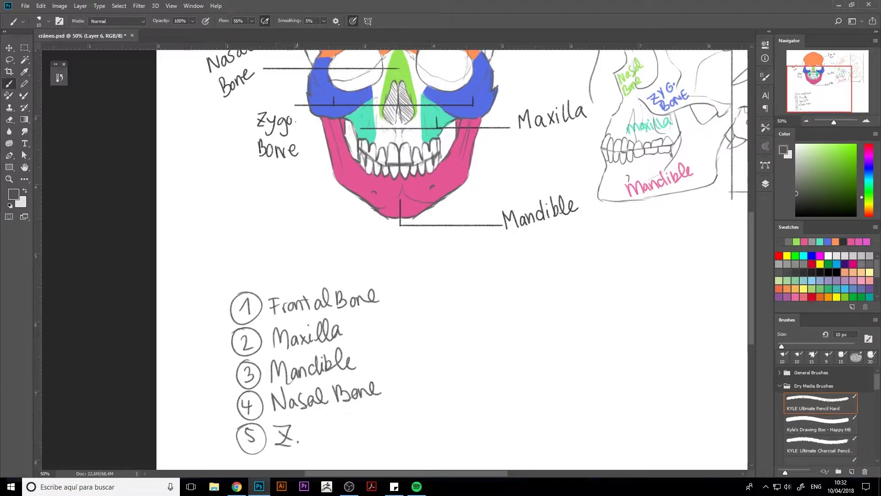
pyautogui.moveTo(292, 435); pyautogui.dragTo(373, 429)
# Close the bone list with a brace drawn on its right.
pyautogui.moveTo(402, 282); pyautogui.dragTo(419, 429)
pyautogui.moveTo(454, 383); pyautogui.dragTo(331, 384)
pyautogui.moveTo(395, 294)
pyautogui.mouseDown()
pyautogui.moveTo(372, 294)
pyautogui.moveTo(372, 318)
pyautogui.moveTo(430, 350)
pyautogui.mouseUp()
pyautogui.click(797, 176)
# Sketch a new small skull with a round cranium and jaw lines.
pyautogui.moveTo(424, 274); pyautogui.dragTo(447, 340)
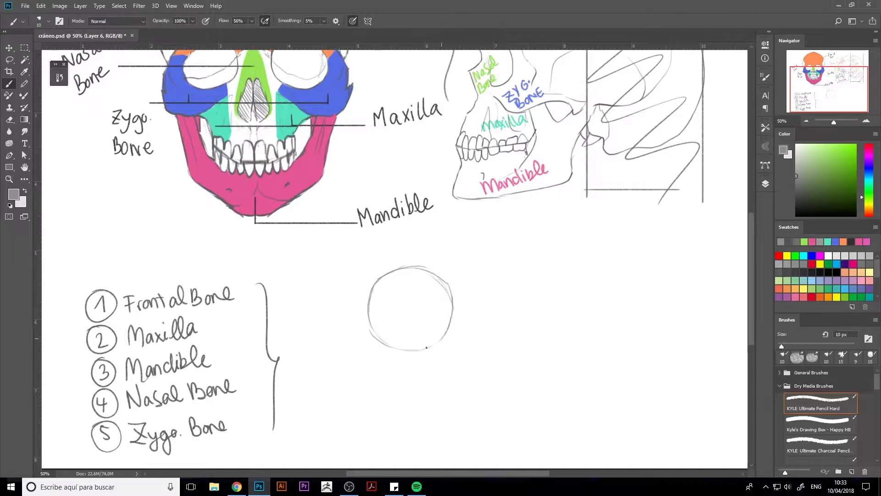
pyautogui.moveTo(370, 322)
pyautogui.mouseDown()
pyautogui.moveTo(418, 384)
pyautogui.moveTo(449, 366)
pyautogui.mouseUp()
pyautogui.moveTo(452, 321)
pyautogui.mouseDown()
pyautogui.moveTo(448, 368)
pyautogui.moveTo(387, 354)
pyautogui.moveTo(431, 343)
pyautogui.moveTo(442, 315)
pyautogui.mouseUp()
pyautogui.press('e')
pyautogui.press('b')
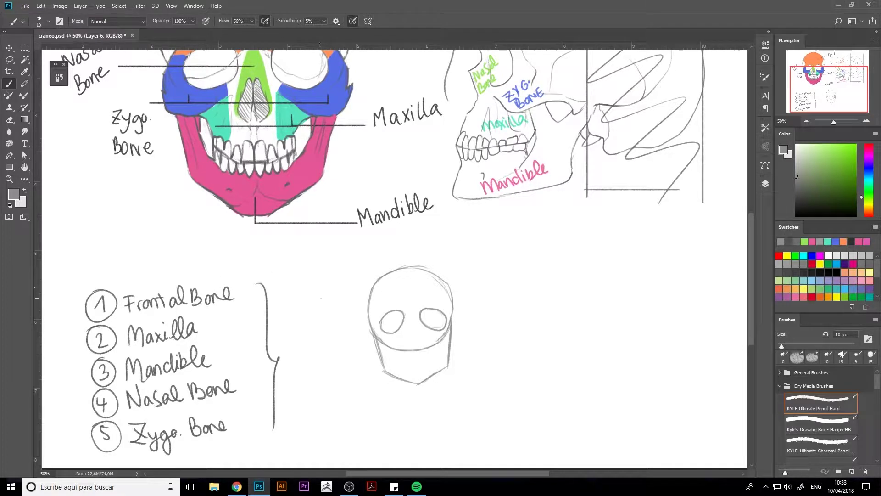
# Add a small circled 1 and darken the skull's outline in black.
pyautogui.moveTo(320, 289); pyautogui.dragTo(323, 299)
pyautogui.moveTo(323, 284); pyautogui.dragTo(321, 286)
pyautogui.press('d')
pyautogui.press('[')
pyautogui.moveTo(400, 261); pyautogui.dragTo(373, 322)
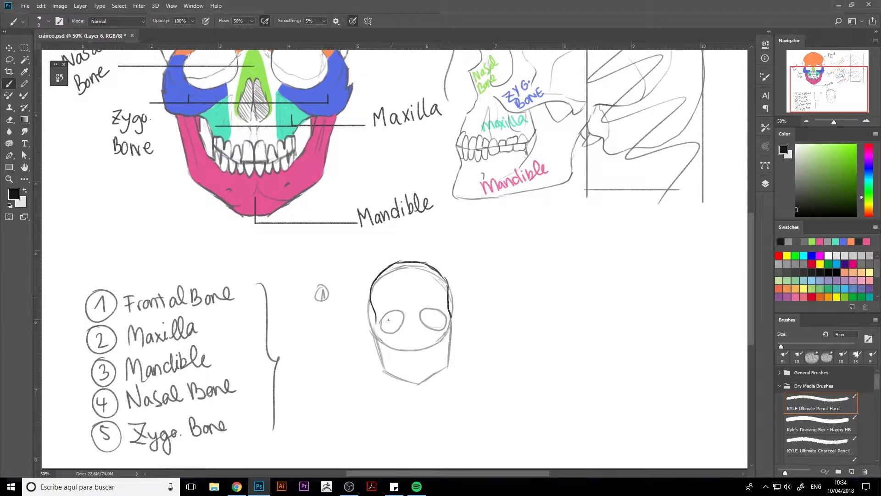
pyautogui.moveTo(377, 275); pyautogui.dragTo(370, 327)
pyautogui.moveTo(439, 269); pyautogui.dragTo(453, 318)
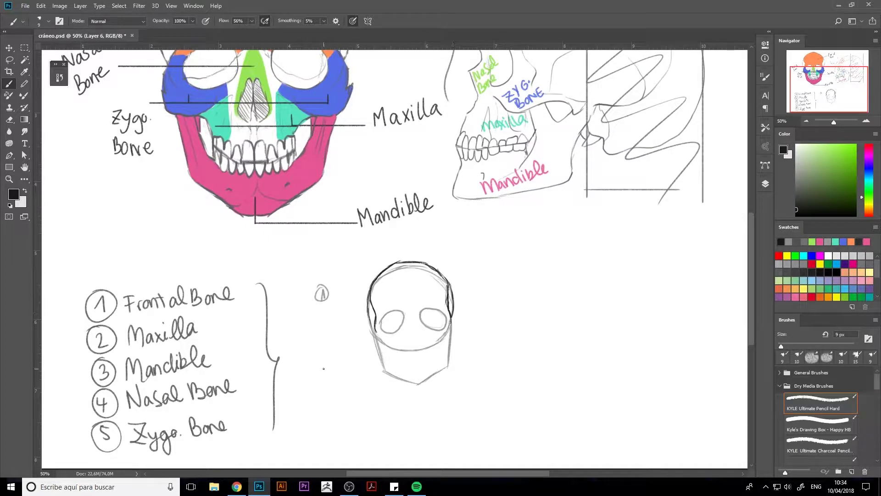
pyautogui.keyDown('alt'); pyautogui.click(440, 312); pyautogui.keyUp('alt')
pyautogui.press('d')
# Add small grey circled numbers 3, 4 and 5 beside the skull.
pyautogui.click(789, 241)
pyautogui.moveTo(319, 332); pyautogui.dragTo(321, 346)
pyautogui.press('d')
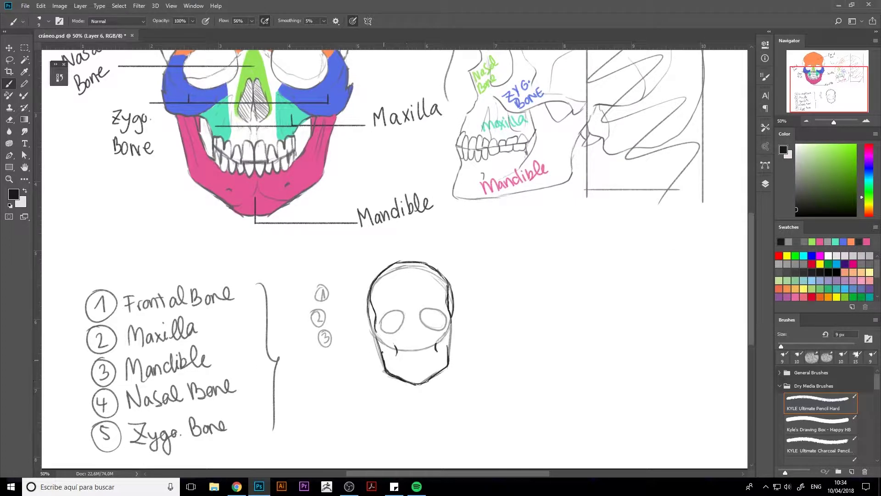
pyautogui.moveTo(322, 352); pyautogui.dragTo(327, 363)
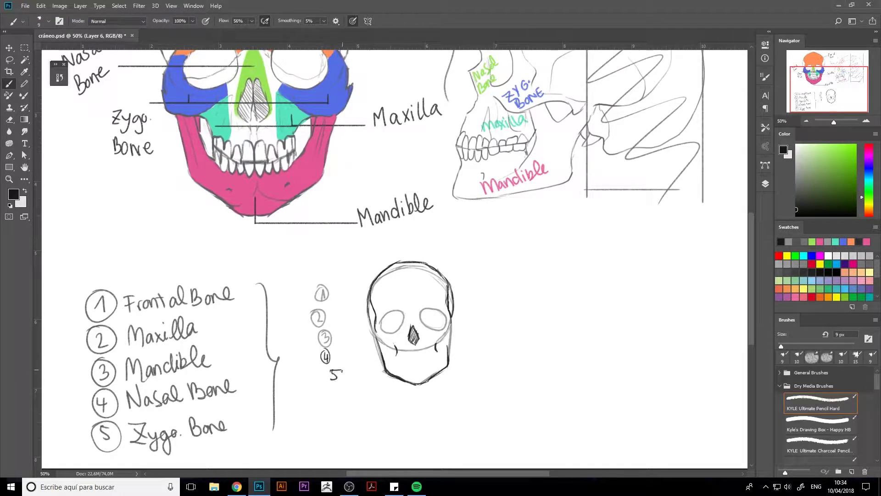
pyautogui.moveTo(341, 370); pyautogui.dragTo(340, 367)
# Sketch cheekbone lines, strike out circled 4 and 5, and lasso the skull.
pyautogui.moveTo(373, 338); pyautogui.dragTo(395, 351)
pyautogui.moveTo(436, 346); pyautogui.dragTo(444, 336)
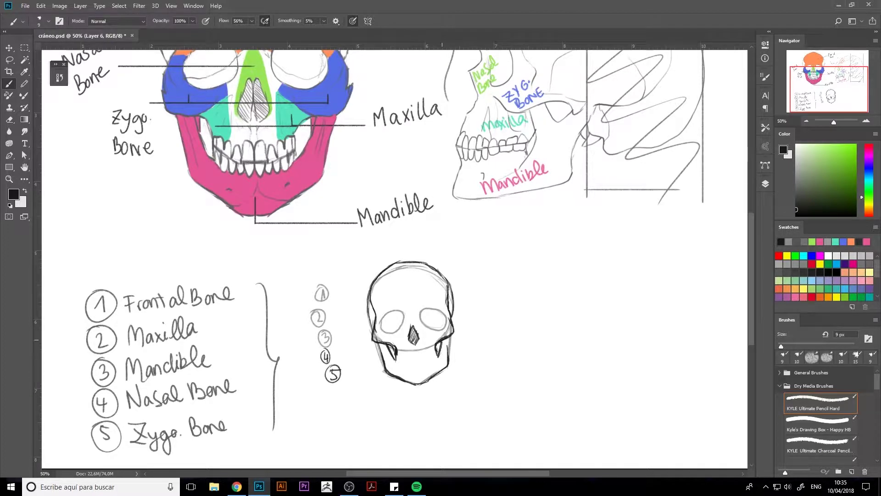
pyautogui.moveTo(330, 349); pyautogui.dragTo(319, 366)
pyautogui.moveTo(342, 364); pyautogui.dragTo(327, 384)
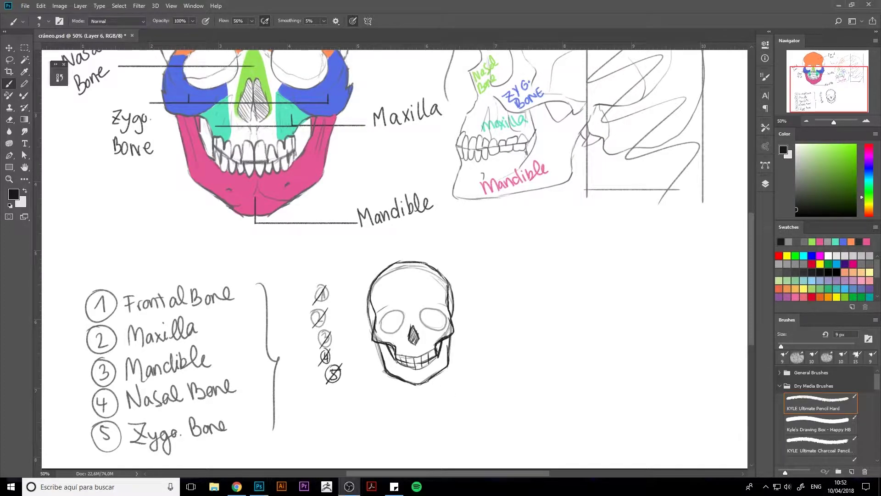
pyautogui.moveTo(362, 246); pyautogui.dragTo(482, 367)
# Scale the skull sketch up to about 116% with a slight tilt.
pyautogui.hotkey('ctrl', 't')
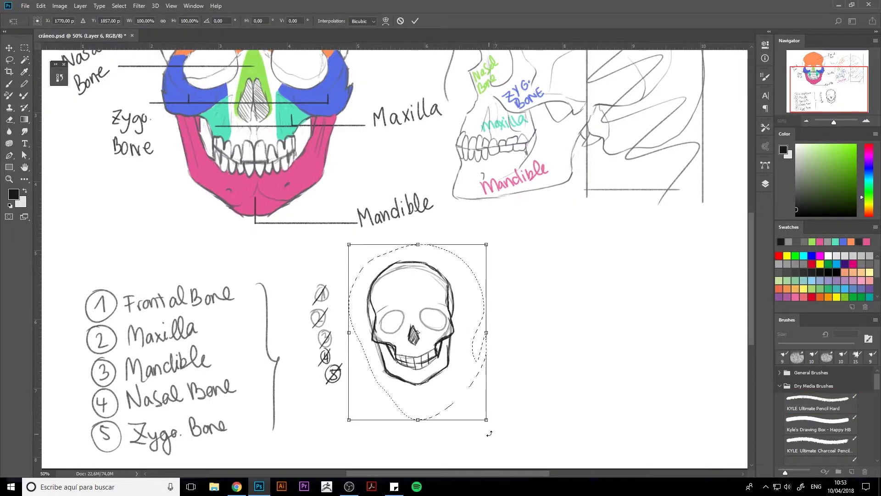
pyautogui.moveTo(492, 429); pyautogui.dragTo(498, 438)
pyautogui.press('Return')
pyautogui.hotkey('ctrl', 'd')
pyautogui.press('b')
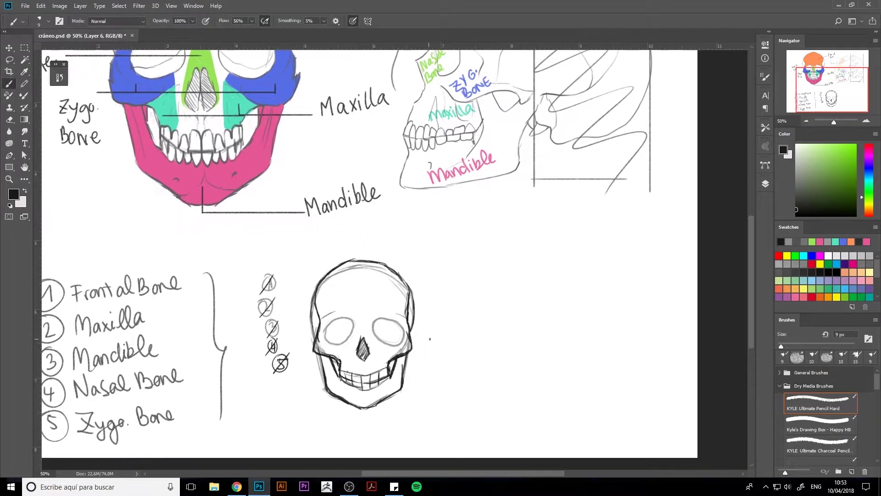
# Raise brush smoothing to 37% and attempt a head oval right of the arrow.
pyautogui.click(323, 20)
pyautogui.moveTo(321, 35); pyautogui.dragTo(337, 35)
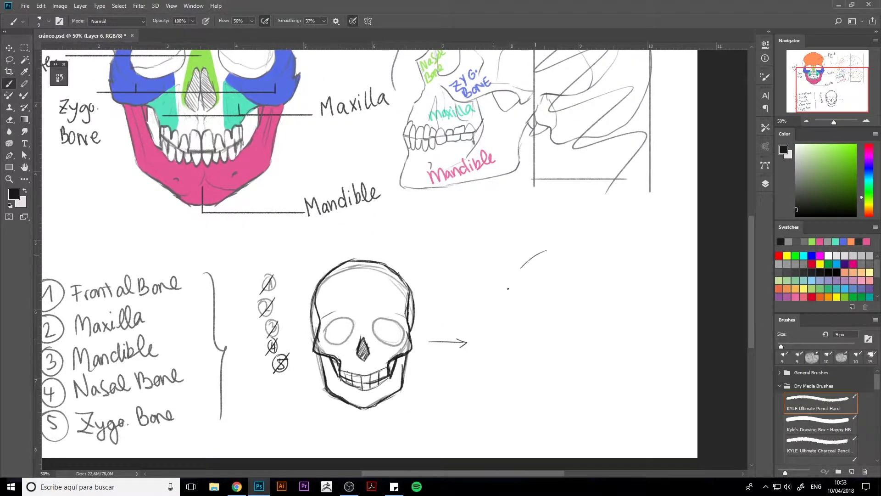
pyautogui.moveTo(551, 258)
pyautogui.mouseDown()
pyautogui.moveTo(546, 252)
pyautogui.moveTo(521, 404)
pyautogui.moveTo(528, 261)
pyautogui.moveTo(560, 247)
pyautogui.mouseUp()
pyautogui.hotkey('ctrl', 'z')
pyautogui.press('e')
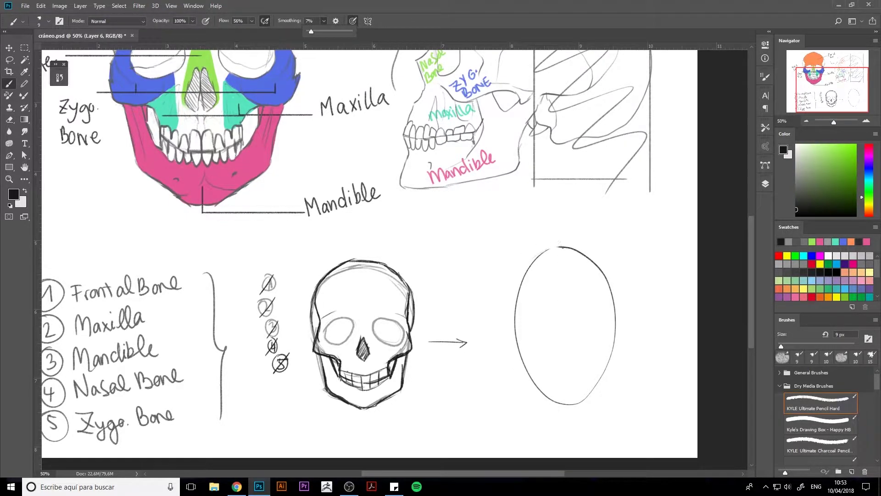
# Reshape the new oval into the second skull's head outline.
pyautogui.press('l')
pyautogui.moveTo(628, 358)
pyautogui.mouseDown()
pyautogui.moveTo(613, 393)
pyautogui.moveTo(626, 362)
pyautogui.mouseUp()
pyautogui.hotkey('ctrl', 't')
pyautogui.moveTo(580, 388); pyautogui.dragTo(602, 335)
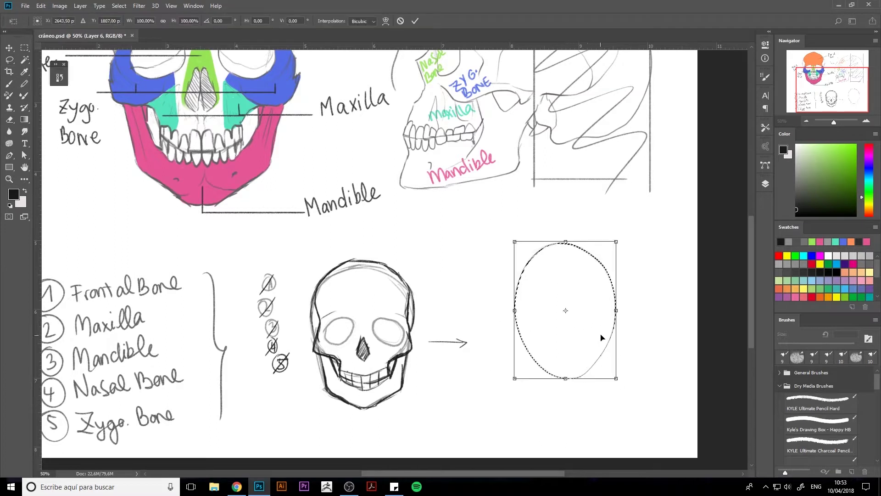
pyautogui.press('Return')
pyautogui.hotkey('ctrl', 'd')
pyautogui.press('b')
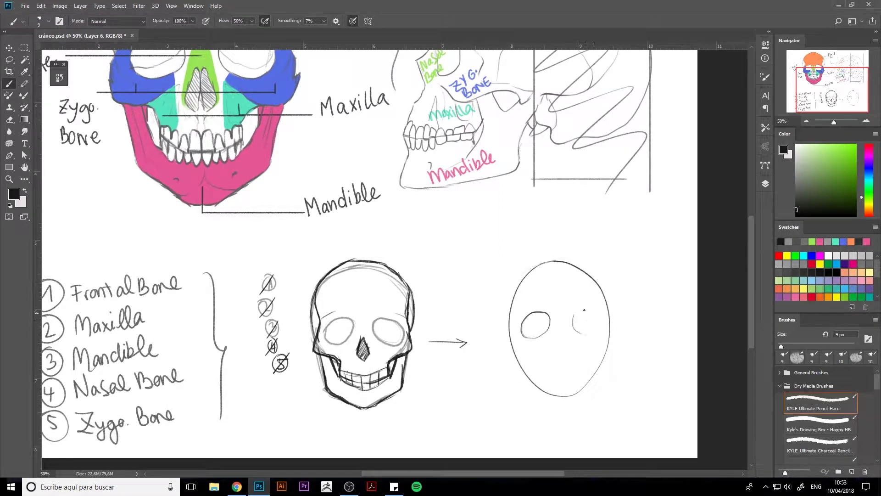
# Draw a triangular nose, erase a stray mark, and add the right jaw line.
pyautogui.hotkey('ctrl', 'z')
pyautogui.moveTo(556, 351); pyautogui.dragTo(570, 349)
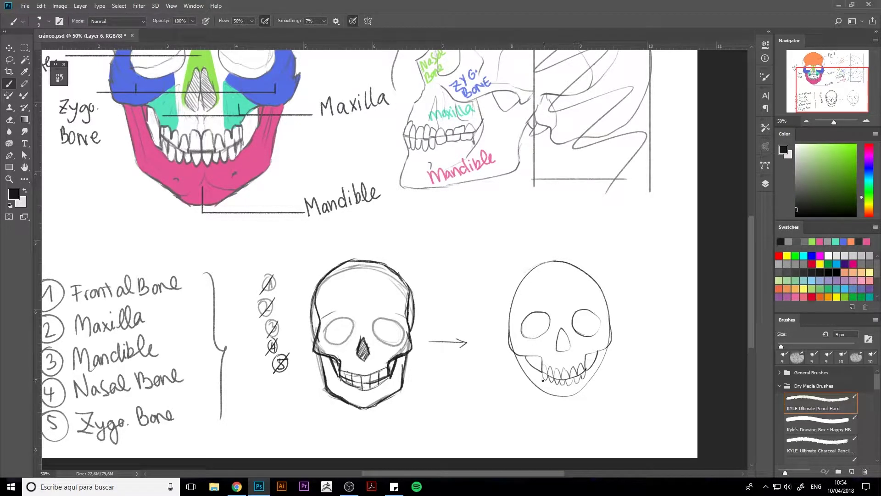
pyautogui.press('e')
pyautogui.click(515, 339)
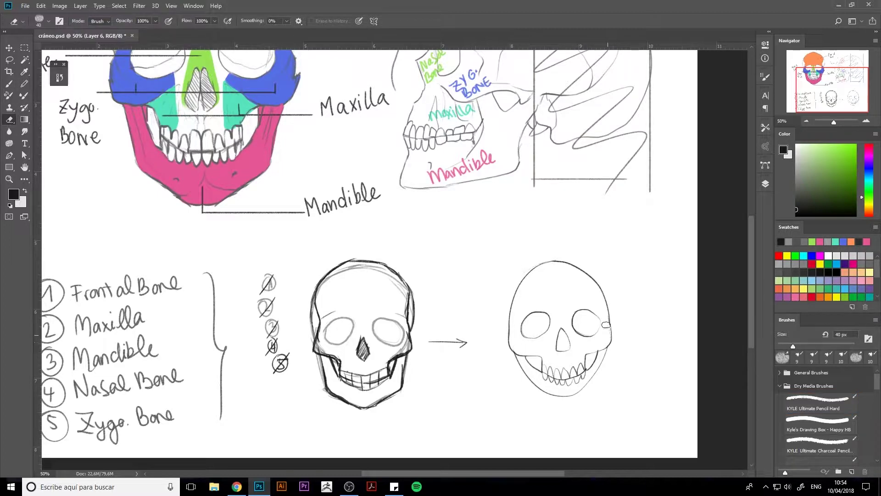
pyautogui.press('b')
pyautogui.hotkey('ctrl', 'z')
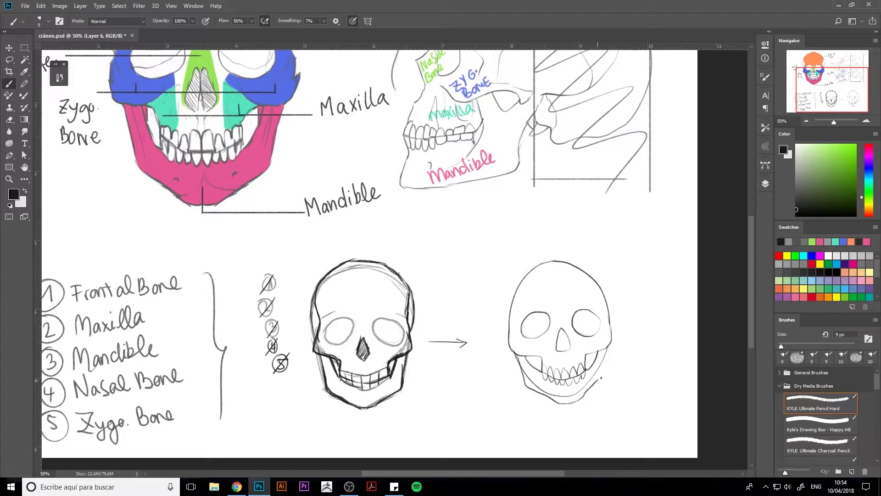
pyautogui.moveTo(604, 350); pyautogui.dragTo(581, 401)
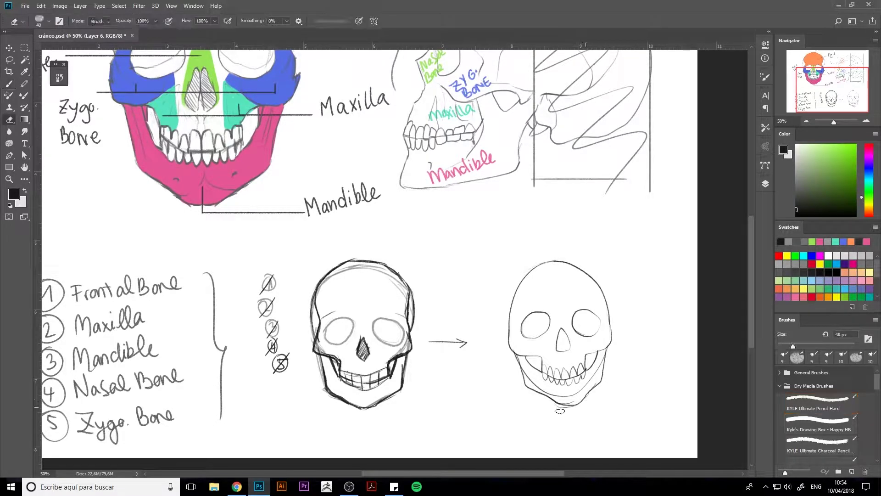
# Erase faint construction lines and darken the second skull's left contour.
pyautogui.press('e')
pyautogui.press('b')
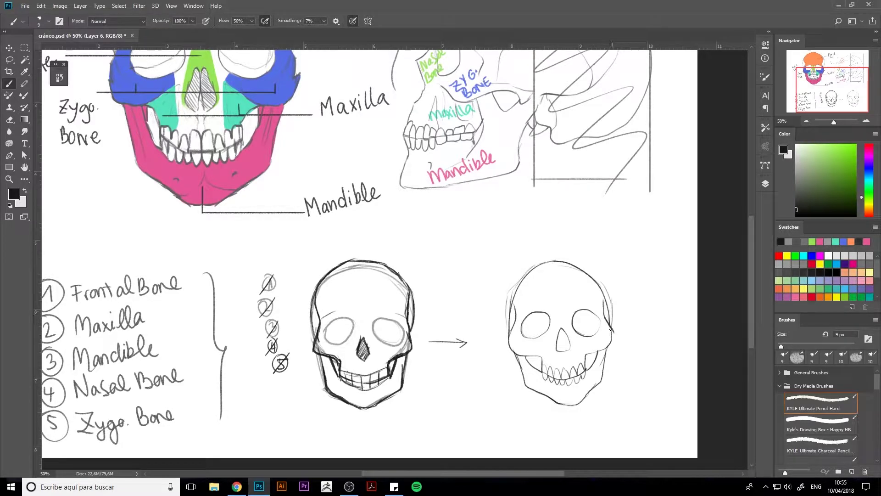
pyautogui.press('e')
pyautogui.moveTo(512, 321)
pyautogui.mouseDown()
pyautogui.moveTo(528, 271)
pyautogui.moveTo(611, 316)
pyautogui.moveTo(576, 268)
pyautogui.mouseUp()
pyautogui.press('b')
pyautogui.moveTo(507, 306); pyautogui.dragTo(509, 330)
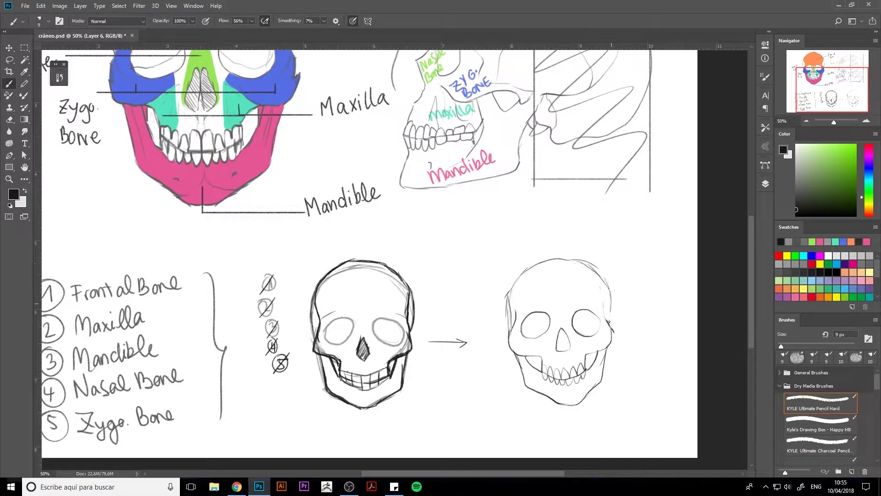
# Outline the right skull's bones in light green and blue, numbered 1–5, then view the whole sheet.
pyautogui.keyDown('alt'); pyautogui.click(432, 64); pyautogui.keyUp('alt')
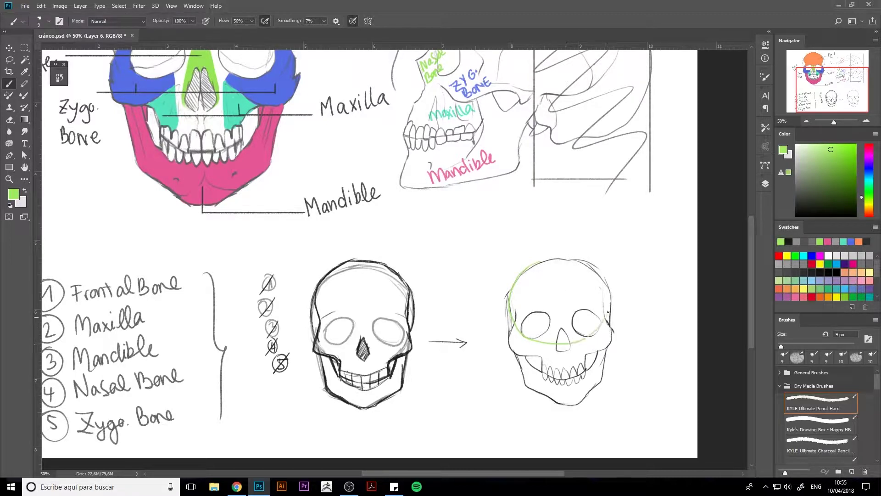
pyautogui.keyDown('alt'); pyautogui.click(473, 85); pyautogui.keyUp('alt')
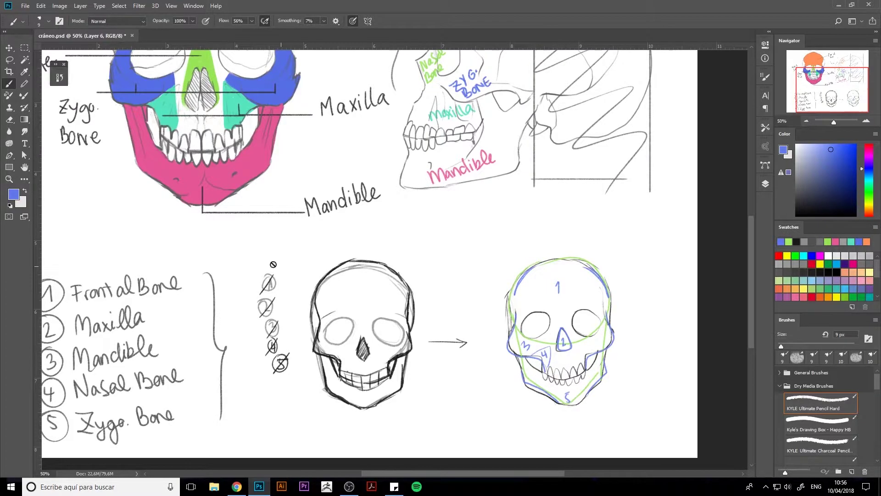
pyautogui.press('h')
pyautogui.hotkey('ctrl', '0')
# Select Layer 7 and hide the bone list and skull sketches.
pyautogui.click(765, 183)
pyautogui.click(684, 238)
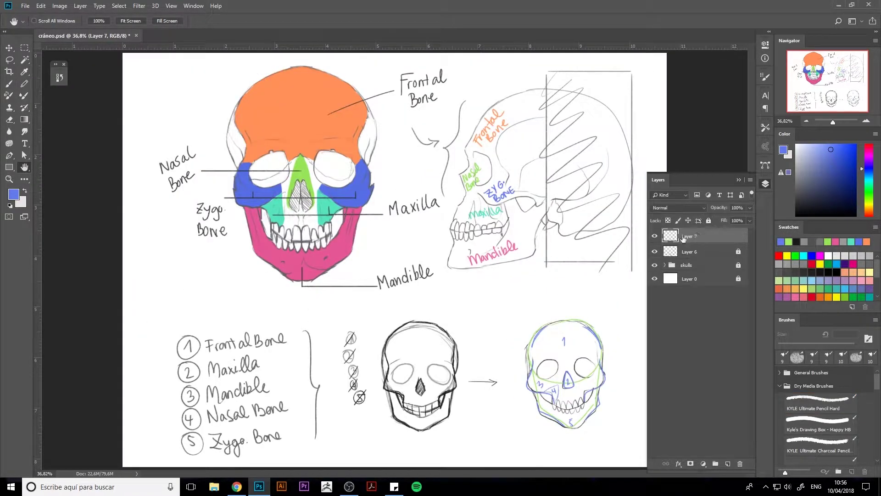
pyautogui.click(654, 252)
pyautogui.click(765, 183)
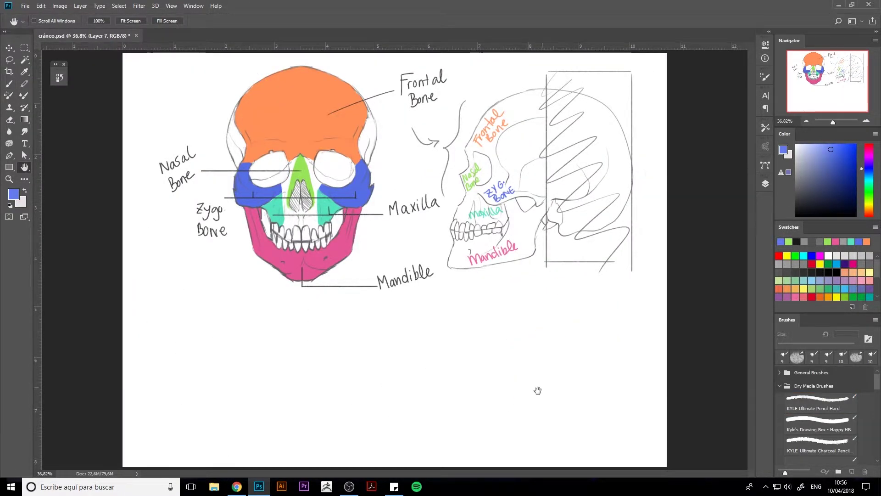
# Duplicate Layer 1 with the clean skull, then hide the skulls group.
pyautogui.click(765, 184)
pyautogui.click(689, 265)
pyautogui.click(702, 294)
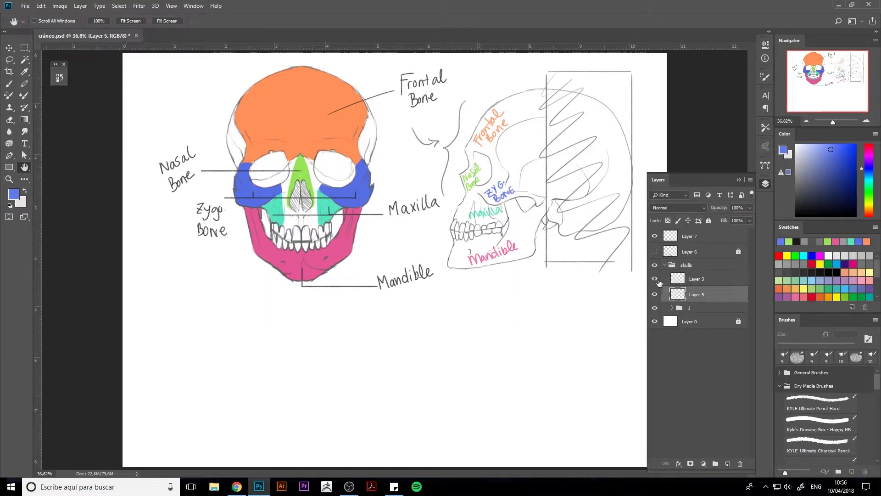
pyautogui.click(654, 278)
pyautogui.click(655, 294)
pyautogui.click(673, 307)
pyautogui.click(702, 322)
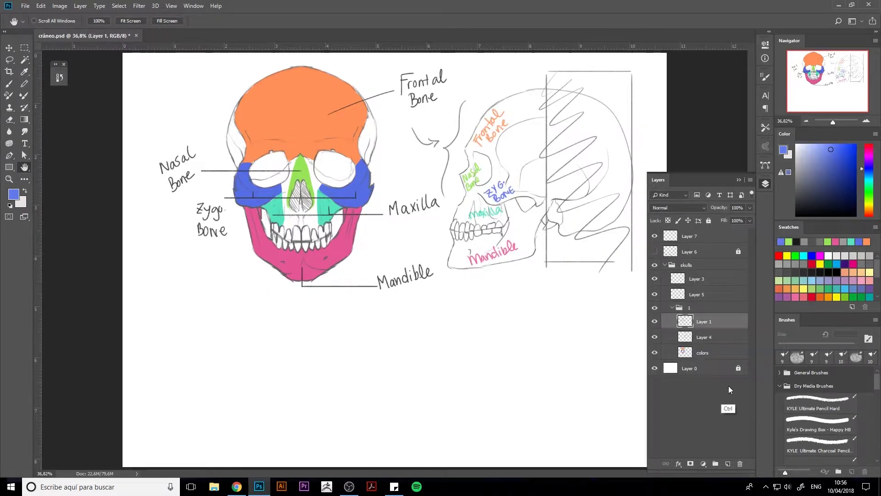
pyautogui.moveTo(702, 322); pyautogui.dragTo(689, 381)
pyautogui.click(665, 265)
# Move Layer 1 copy to the top and centre the full-size skull on the page.
pyautogui.click(688, 236)
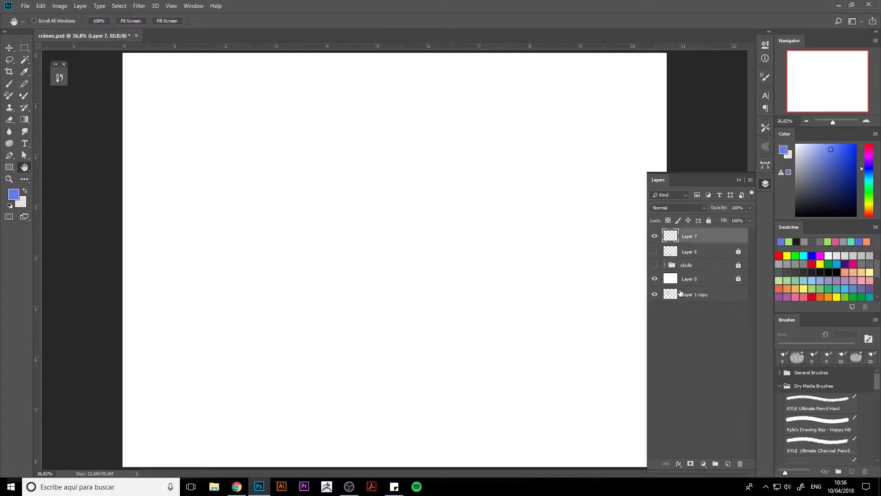
pyautogui.moveTo(680, 292); pyautogui.dragTo(689, 232)
pyautogui.hotkey('ctrl', 't')
pyautogui.moveTo(319, 221); pyautogui.dragTo(442, 238)
pyautogui.moveTo(515, 153)
pyautogui.mouseDown()
pyautogui.moveTo(535, 147)
pyautogui.moveTo(532, 161)
pyautogui.moveTo(550, 122)
pyautogui.moveTo(505, 233)
pyautogui.moveTo(508, 163)
pyautogui.mouseUp()
pyautogui.press('Escape')
pyautogui.hotkey('ctrl', 't')
pyautogui.moveTo(298, 184); pyautogui.dragTo(411, 251)
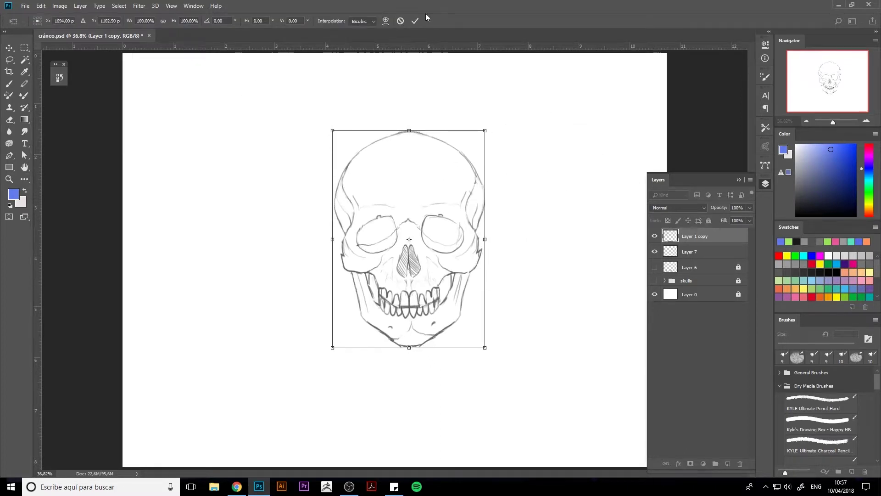
pyautogui.click(387, 24)
pyautogui.press('Return')
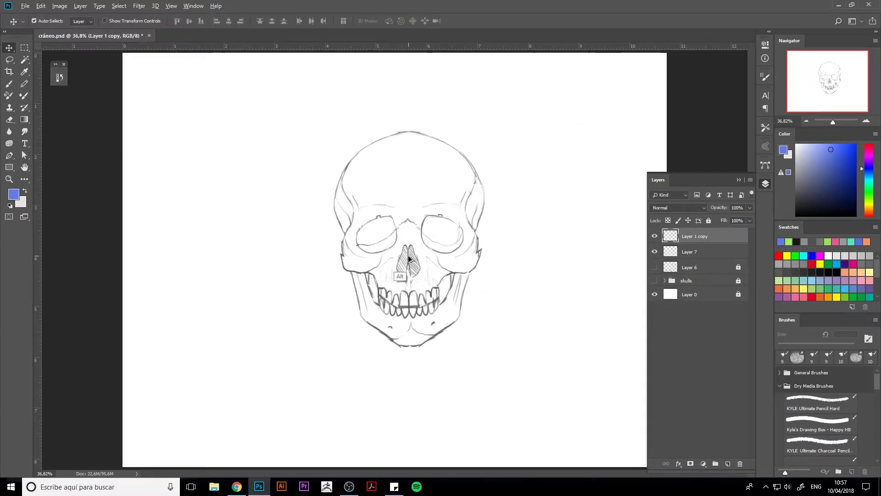
# Duplicate the skull left and right, shift all three, and delete empty Layer 7.
pyautogui.moveTo(409, 258)
pyautogui.mouseDown()
pyautogui.moveTo(245, 258)
pyautogui.moveTo(591, 248)
pyautogui.mouseUp()
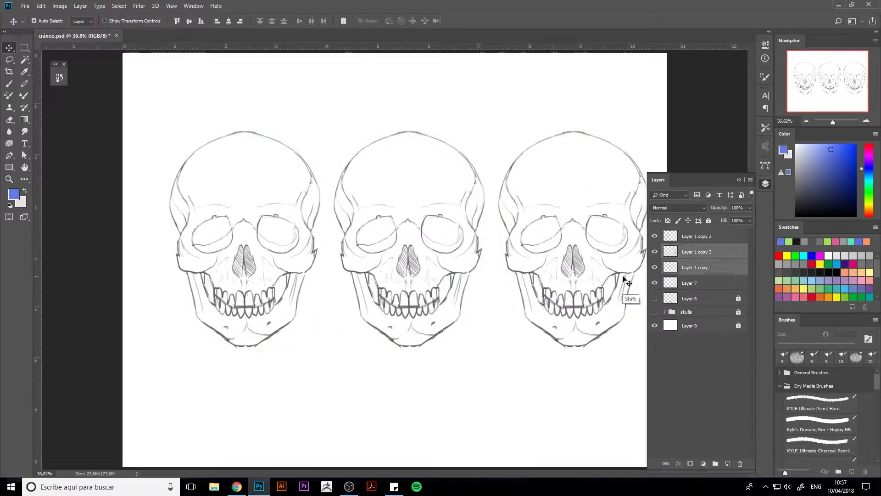
pyautogui.keyDown('shift'); pyautogui.click(695, 236); pyautogui.keyUp('shift')
pyautogui.moveTo(626, 330); pyautogui.dragTo(612, 340)
pyautogui.click(688, 283)
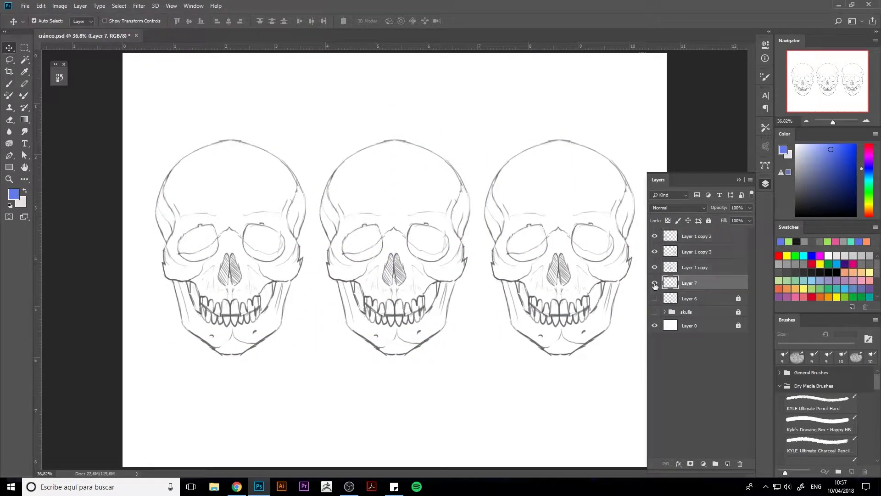
pyautogui.press('Delete')
# Group the skull copies as Group 1, leaving only Layer 1 copy 2 visible.
pyautogui.click(695, 235)
pyautogui.keyDown('shift'); pyautogui.click(698, 267); pyautogui.keyUp('shift')
pyautogui.hotkey('ctrl', 'g')
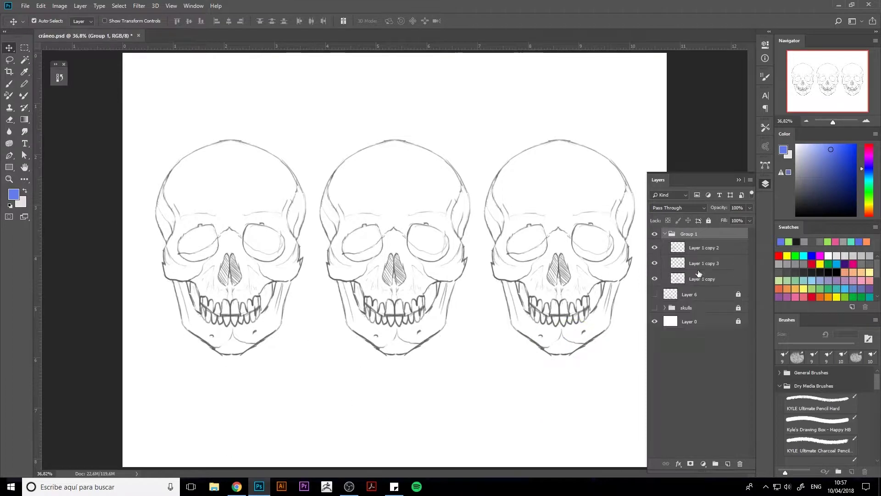
pyautogui.moveTo(699, 247)
pyautogui.mouseDown()
pyautogui.moveTo(674, 267)
pyautogui.moveTo(691, 284)
pyautogui.moveTo(689, 234)
pyautogui.mouseUp()
pyautogui.click(655, 263)
pyautogui.click(654, 263)
pyautogui.click(655, 278)
pyautogui.click(654, 263)
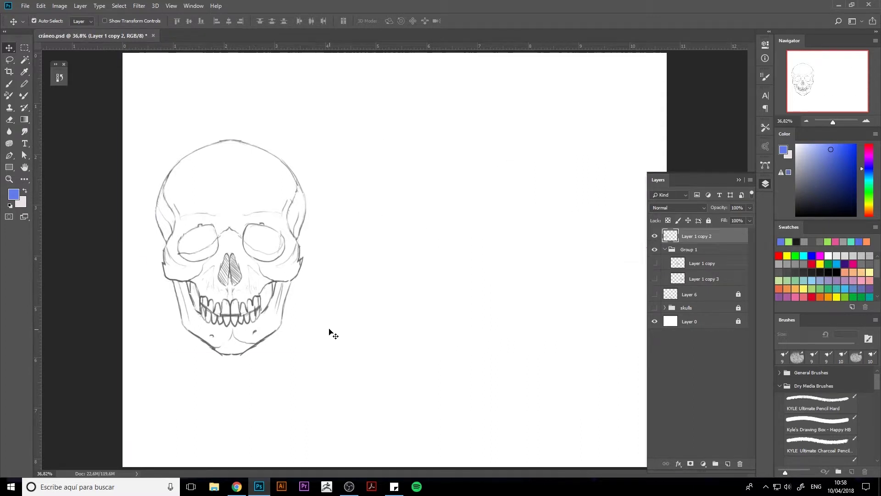
# Move Layer 1 copy 2 into Group 1 and warp it, raising the cranium and widening the jaw.
pyautogui.moveTo(697, 236); pyautogui.dragTo(698, 255)
pyautogui.click(654, 249)
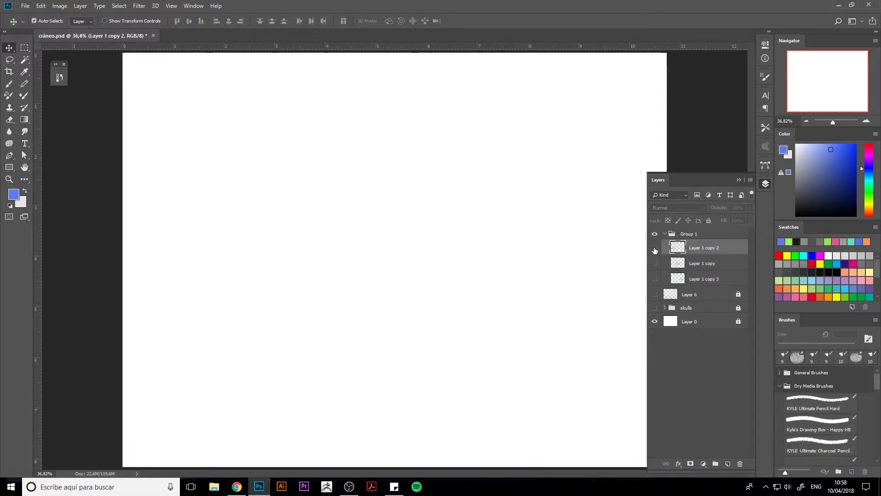
pyautogui.hotkey('ctrl', 't')
pyautogui.click(387, 22)
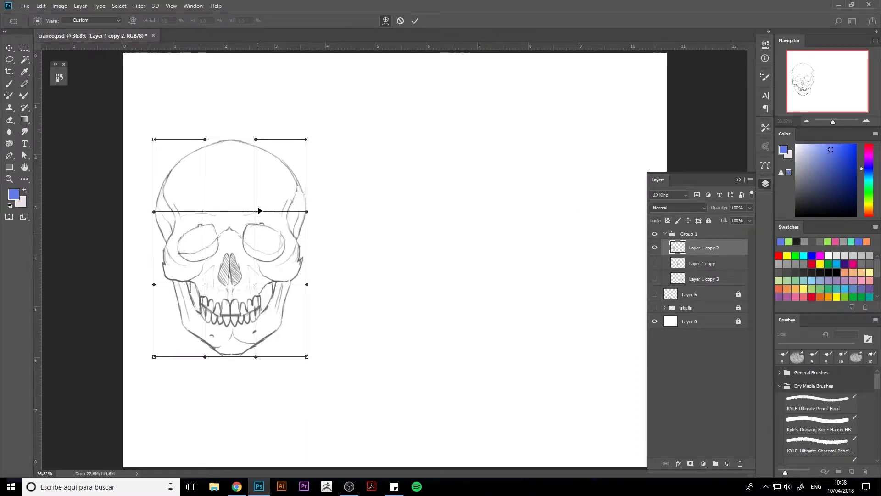
pyautogui.moveTo(307, 139)
pyautogui.mouseDown()
pyautogui.moveTo(331, 115)
pyautogui.moveTo(334, 175)
pyautogui.moveTo(267, 136)
pyautogui.mouseUp()
pyautogui.moveTo(153, 139); pyautogui.dragTo(212, 120)
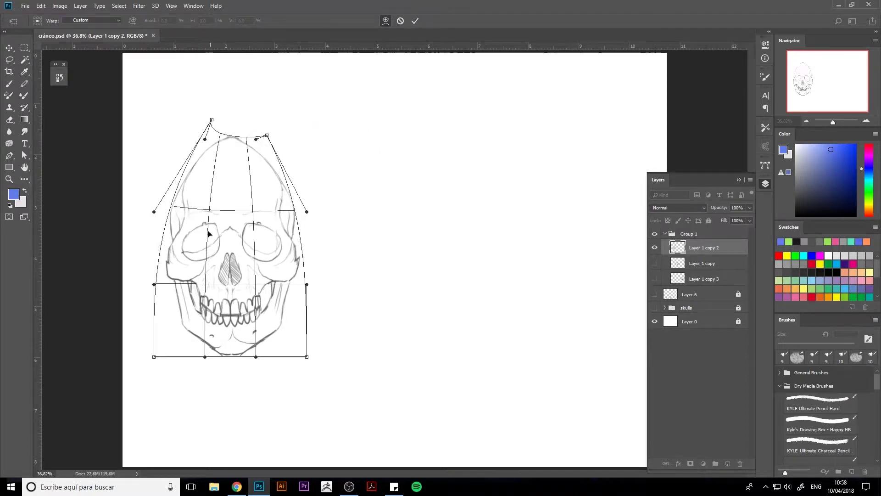
pyautogui.moveTo(208, 234); pyautogui.dragTo(184, 285)
pyautogui.moveTo(257, 257); pyautogui.dragTo(294, 298)
# Refine the left skull's warp mesh into a tall, narrow dome and apply it.
pyautogui.moveTo(212, 120); pyautogui.dragTo(205, 140)
pyautogui.moveTo(267, 136)
pyautogui.mouseDown()
pyautogui.moveTo(280, 152)
pyautogui.moveTo(271, 142)
pyautogui.mouseUp()
pyautogui.moveTo(205, 356); pyautogui.dragTo(188, 334)
pyautogui.moveTo(255, 356); pyautogui.dragTo(274, 332)
pyautogui.moveTo(230, 232); pyautogui.dragTo(232, 251)
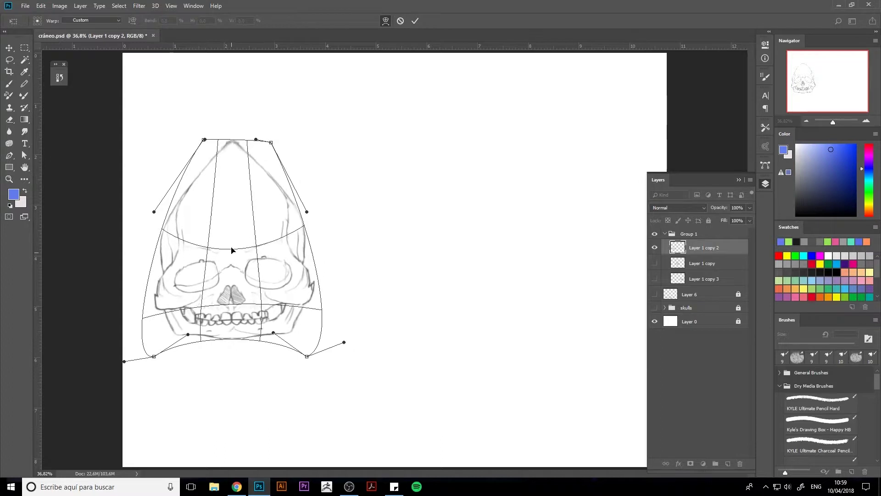
pyautogui.moveTo(271, 143); pyautogui.dragTo(295, 118)
pyautogui.press('Escape')
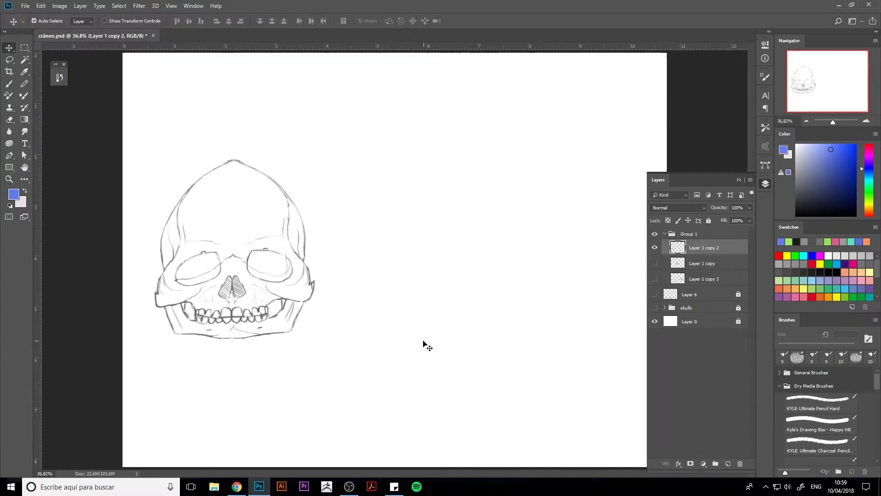
# Warp Layer 1 copy into a wide-cheeked, pointed-chin middle skull and shrink it slightly.
pyautogui.click(702, 263)
pyautogui.click(654, 262)
pyautogui.click(655, 247)
pyautogui.hotkey('ctrl', 't')
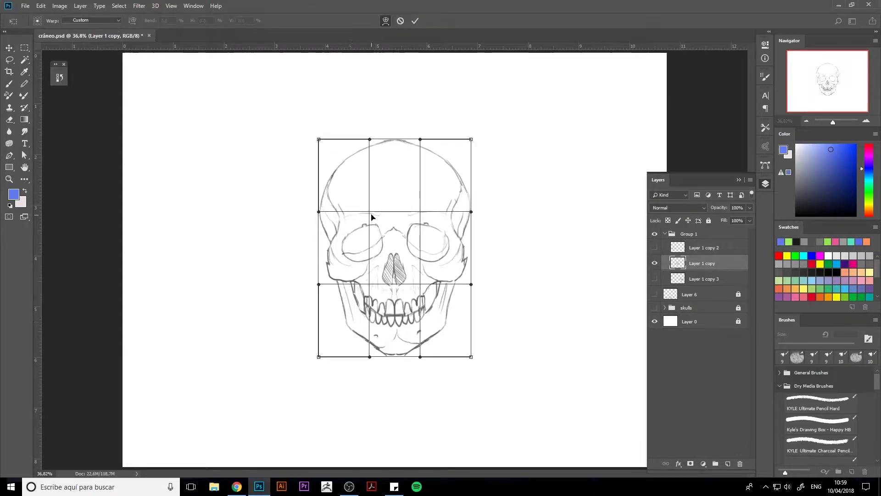
pyautogui.moveTo(319, 284); pyautogui.dragTo(226, 213)
pyautogui.moveTo(471, 285); pyautogui.dragTo(531, 216)
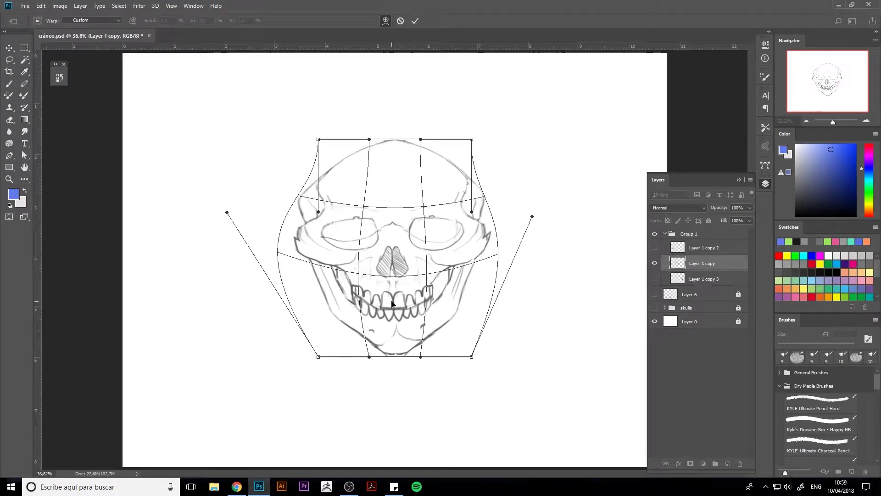
pyautogui.moveTo(392, 303); pyautogui.dragTo(400, 356)
pyautogui.click(415, 20)
pyautogui.hotkey('ctrl', 't')
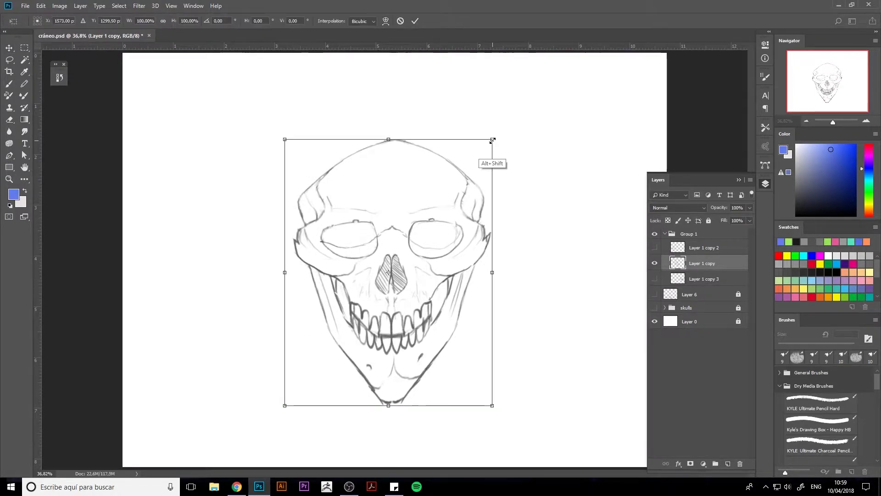
pyautogui.moveTo(492, 140); pyautogui.dragTo(466, 172)
pyautogui.press('Return')
pyautogui.click(654, 247)
# Warp Layer 1 copy 3 into a squat right skull with a flattened top.
pyautogui.click(654, 278)
pyautogui.click(702, 279)
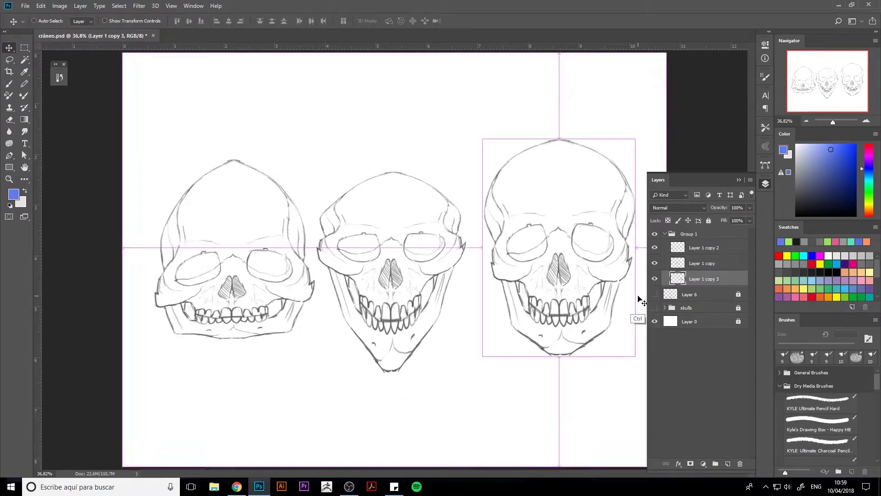
pyautogui.hotkey('ctrl', 't')
pyautogui.rightClick(601, 137)
pyautogui.click(608, 236)
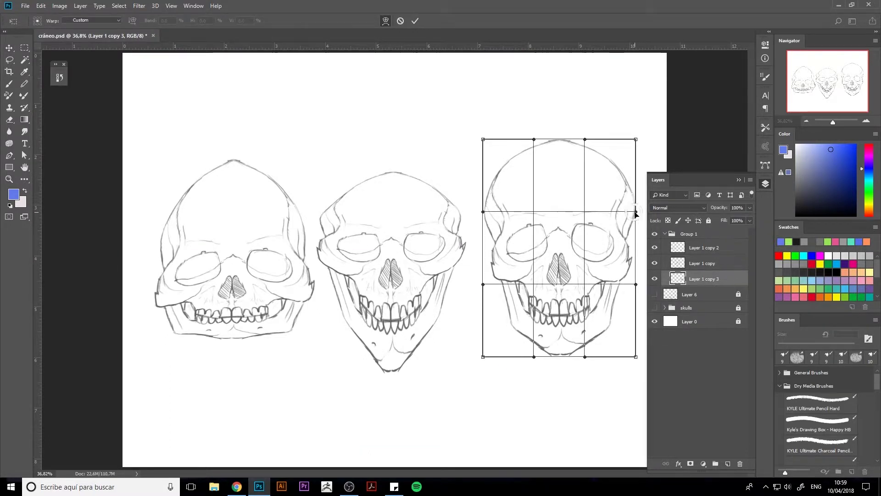
pyautogui.moveTo(483, 139)
pyautogui.mouseDown()
pyautogui.moveTo(490, 186)
pyautogui.moveTo(478, 213)
pyautogui.mouseUp()
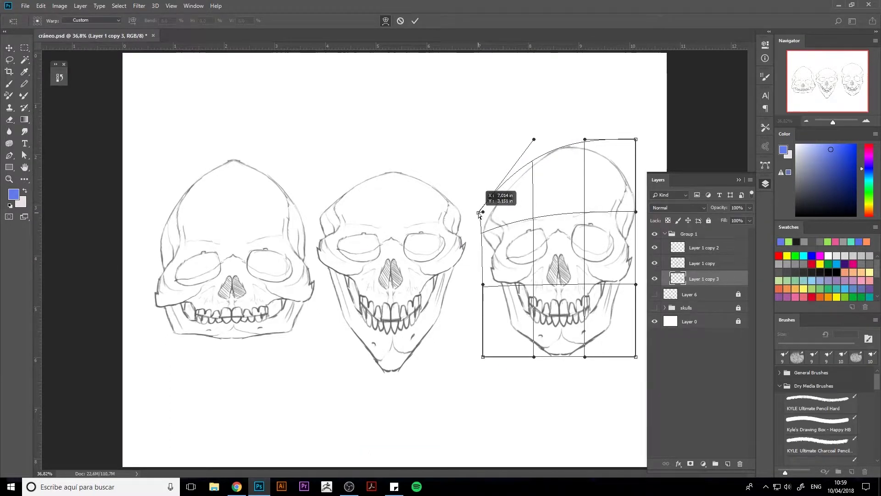
pyautogui.moveTo(635, 139); pyautogui.dragTo(647, 200)
pyautogui.moveTo(535, 216)
pyautogui.mouseDown()
pyautogui.moveTo(535, 234)
pyautogui.moveTo(542, 198)
pyautogui.mouseUp()
pyautogui.moveTo(482, 357); pyautogui.dragTo(474, 342)
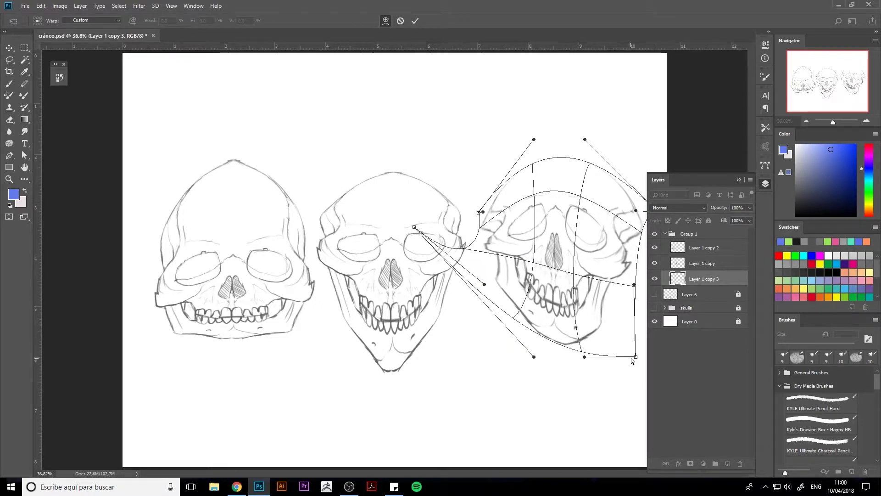
pyautogui.click(415, 20)
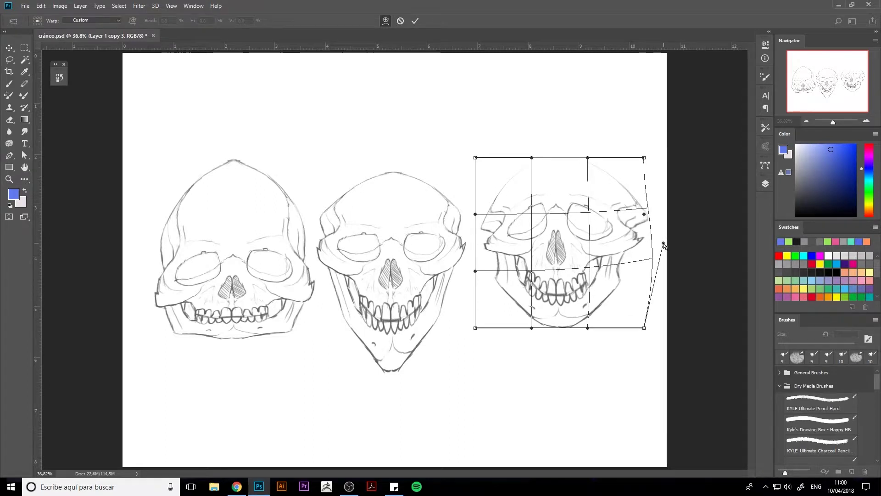
pyautogui.press('Return')
# Pick a dark grey brush colour and pull in the right skull's right side with another warp.
pyautogui.press('b')
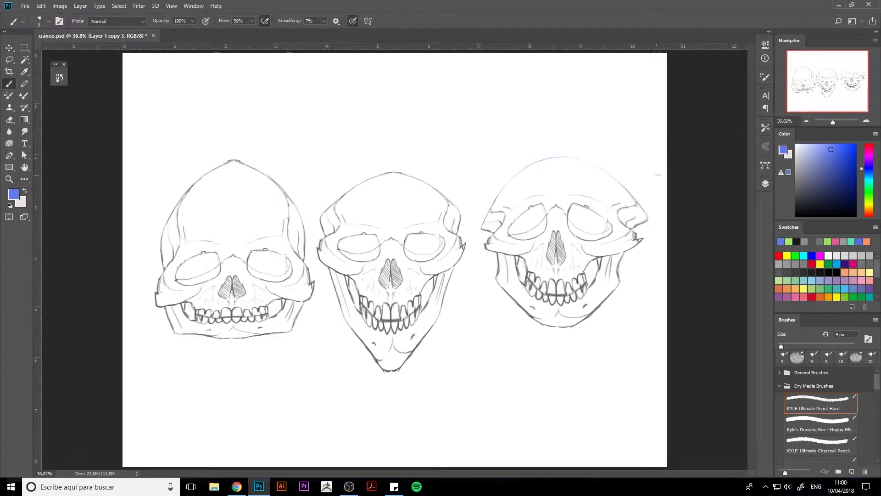
pyautogui.keyDown('alt'); pyautogui.click(532, 164); pyautogui.keyUp('alt')
pyautogui.hotkey('ctrl', 't')
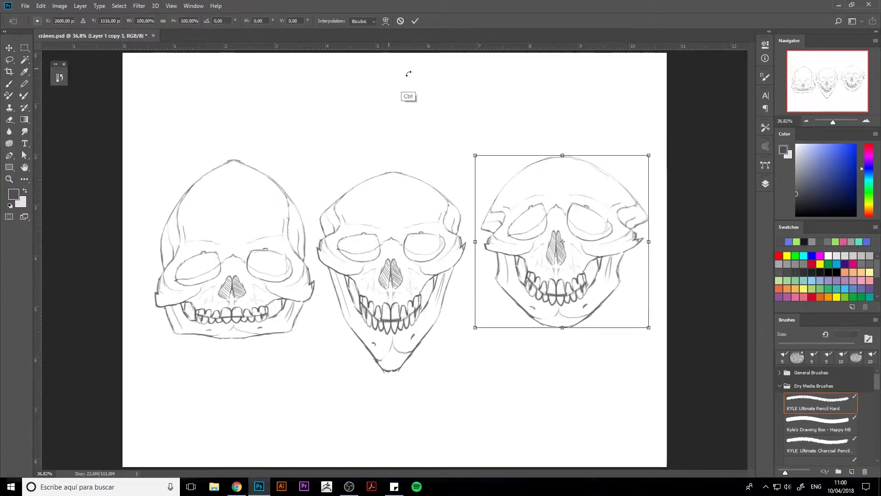
pyautogui.click(386, 20)
pyautogui.moveTo(649, 212); pyautogui.dragTo(634, 212)
pyautogui.press('Return')
pyautogui.press('b')
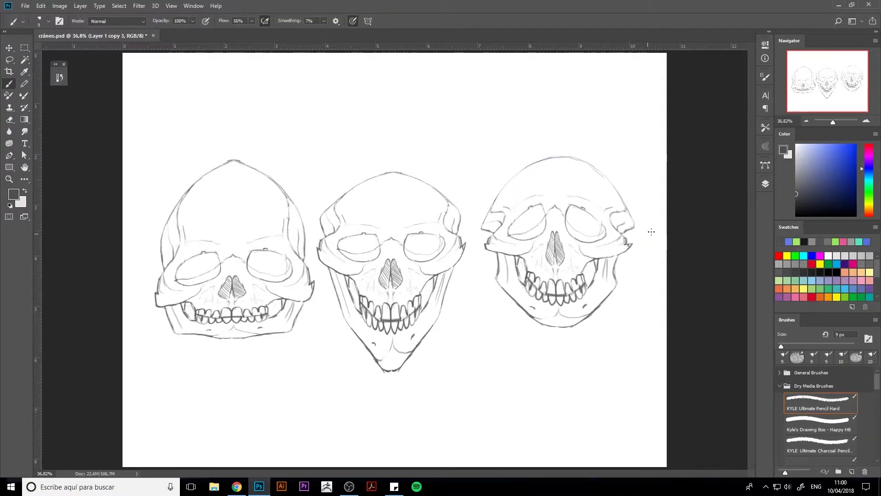
# Select all three skull layers and collapse Group 1 in the Layers panel.
pyautogui.press('F7')
pyautogui.click(703, 263)
pyautogui.hotkey('ctrl', 't')
pyautogui.press('Return')
pyautogui.keyDown('shift'); pyautogui.click(702, 247); pyautogui.keyUp('shift')
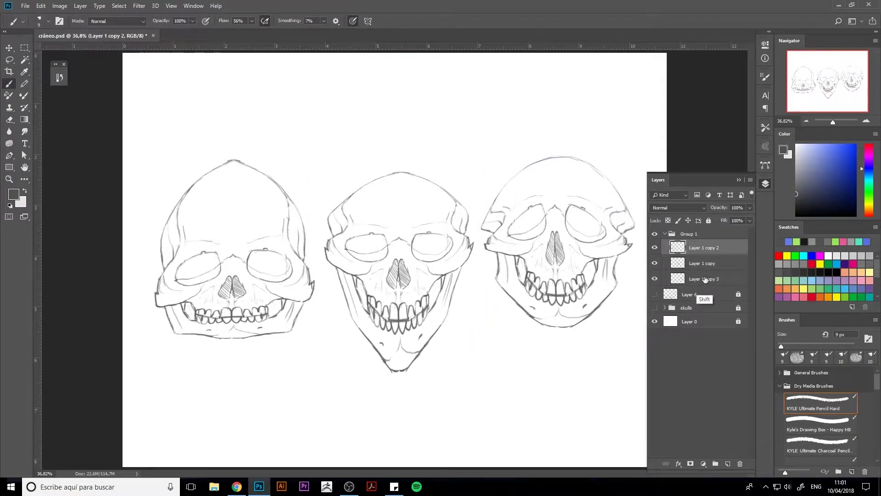
pyautogui.keyDown('shift'); pyautogui.click(702, 278); pyautogui.keyUp('shift')
pyautogui.keyDown('ctrl'); pyautogui.click(702, 247); pyautogui.keyUp('ctrl')
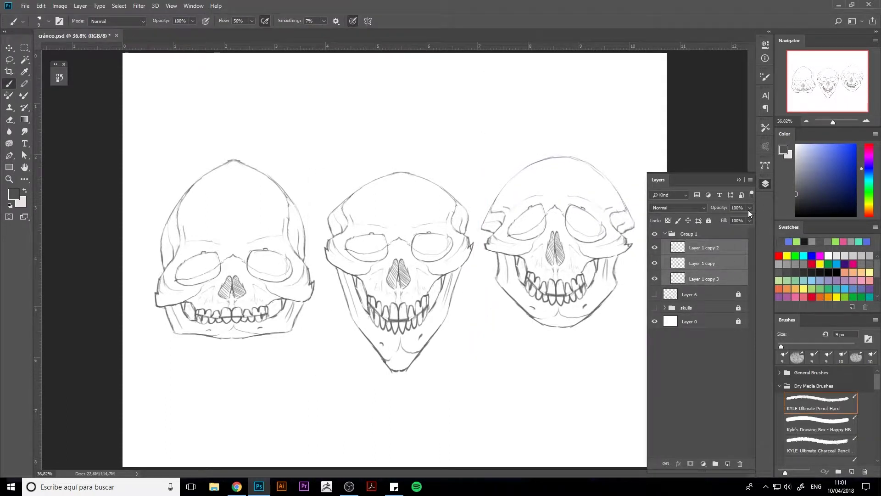
pyautogui.click(698, 234)
pyautogui.press('v')
pyautogui.click(665, 234)
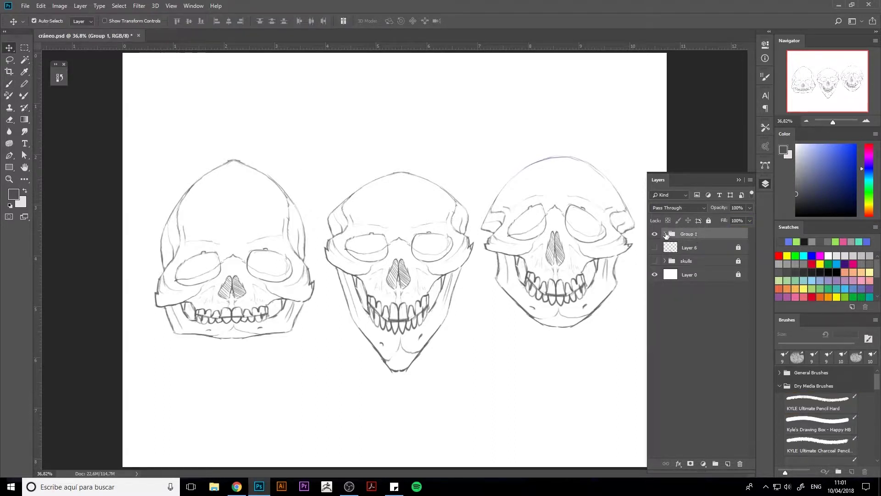
# Colorize the left skull, Layer 1 copy 2, light blue with Hue 197.
pyautogui.click(665, 233)
pyautogui.click(702, 247)
pyautogui.hotkey('ctrl', 'u')
pyautogui.click(663, 186)
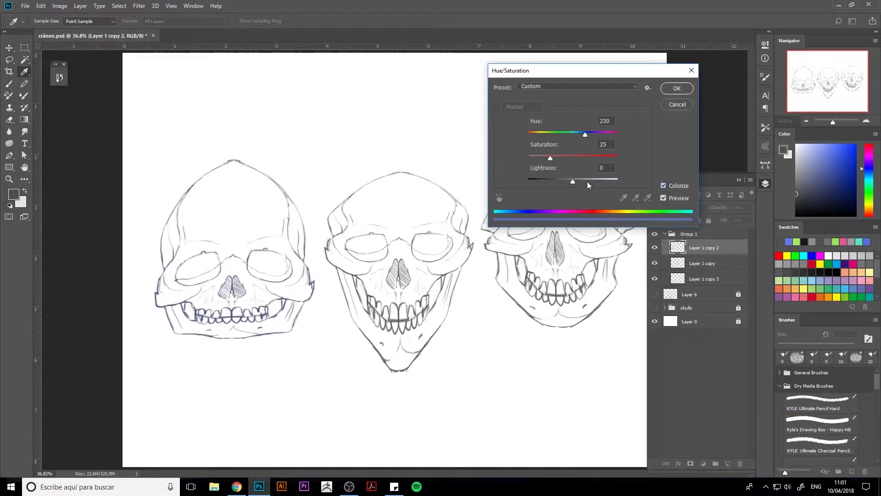
pyautogui.click(580, 156)
pyautogui.moveTo(585, 134); pyautogui.dragTo(577, 134)
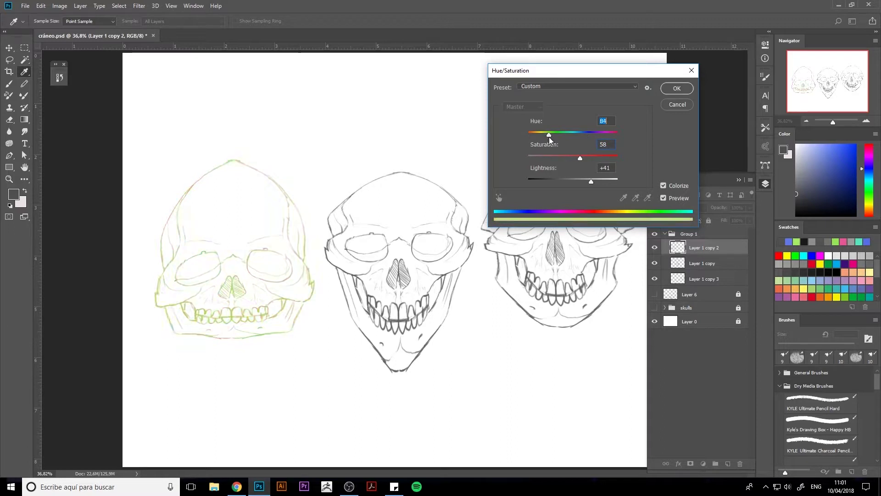
pyautogui.click(672, 89)
# Colorize the middle skull, Layer 1 copy, with Hue 197 after dismissing an error alert.
pyautogui.click(702, 263)
pyautogui.hotkey('ctrl', 'u')
pyautogui.click(663, 185)
pyautogui.moveTo(573, 134); pyautogui.dragTo(618, 134)
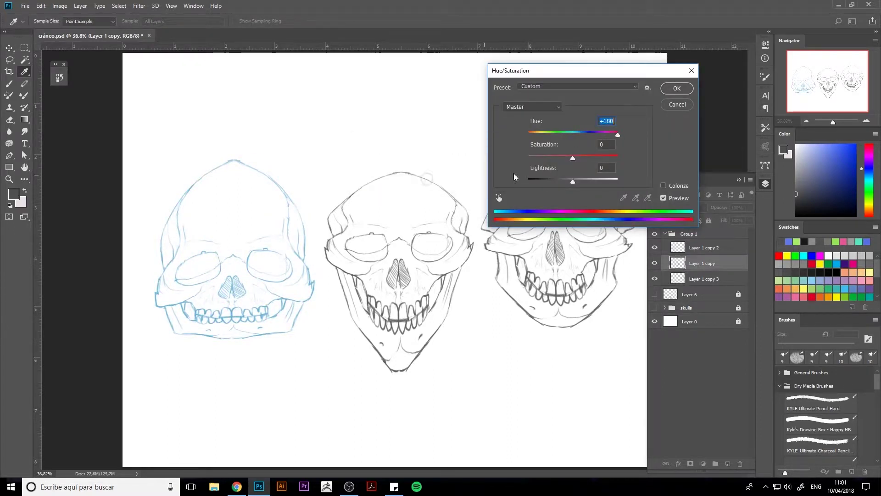
pyautogui.click(610, 144)
pyautogui.press('Return')
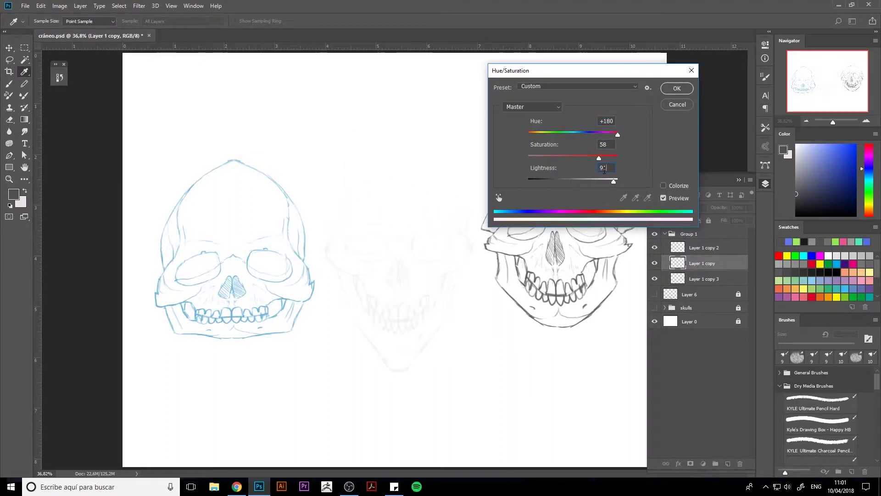
pyautogui.click(663, 186)
pyautogui.click(606, 120)
pyautogui.moveTo(585, 134); pyautogui.dragTo(577, 134)
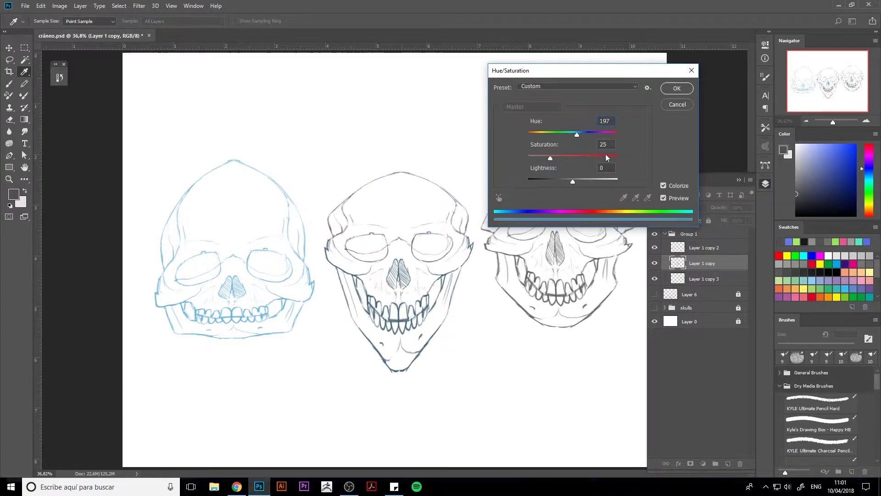
pyautogui.click(677, 88)
# Tint the right skull, Layer 1 copy 3, light blue with Hue/Saturation.
pyautogui.click(703, 278)
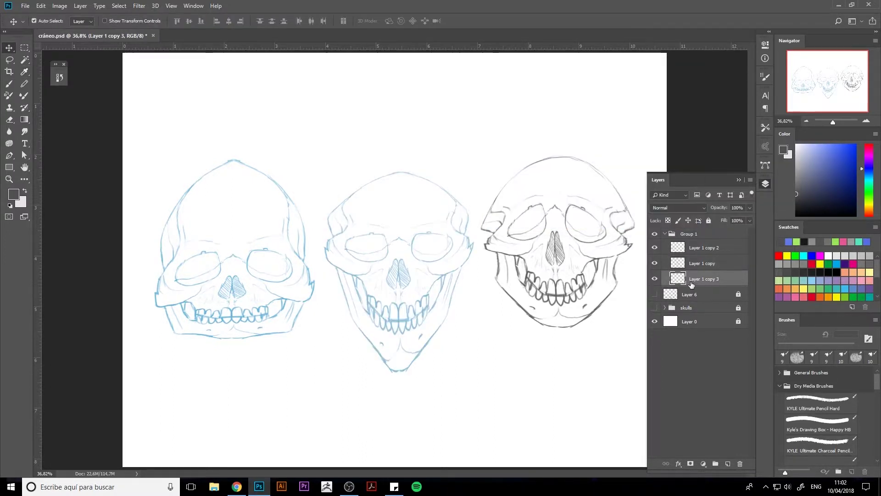
pyautogui.hotkey('ctrl', 'u')
pyautogui.moveTo(585, 134)
pyautogui.mouseDown()
pyautogui.moveTo(577, 134)
pyautogui.moveTo(571, 158)
pyautogui.mouseUp()
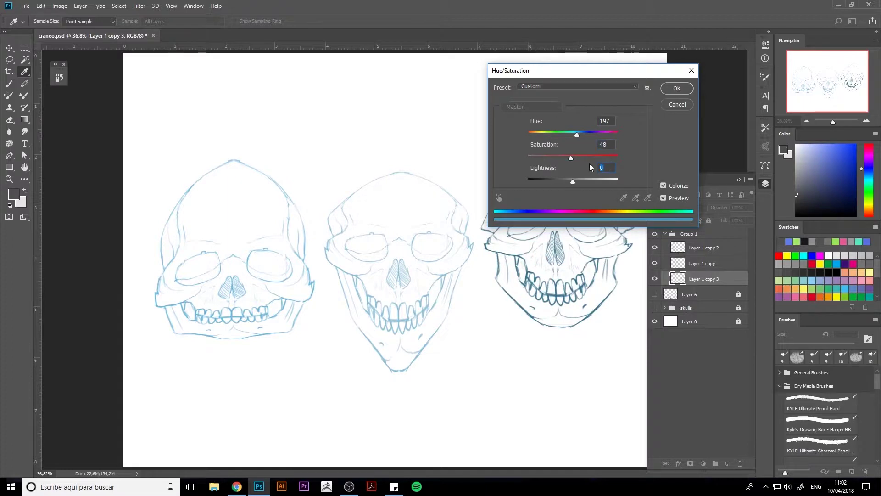
pyautogui.press('Return')
# Group the three skull layers and add a new empty Layer 7 as the active layer.
pyautogui.press('v')
pyautogui.hotkey('ctrl', 'g')
pyautogui.click(728, 463)
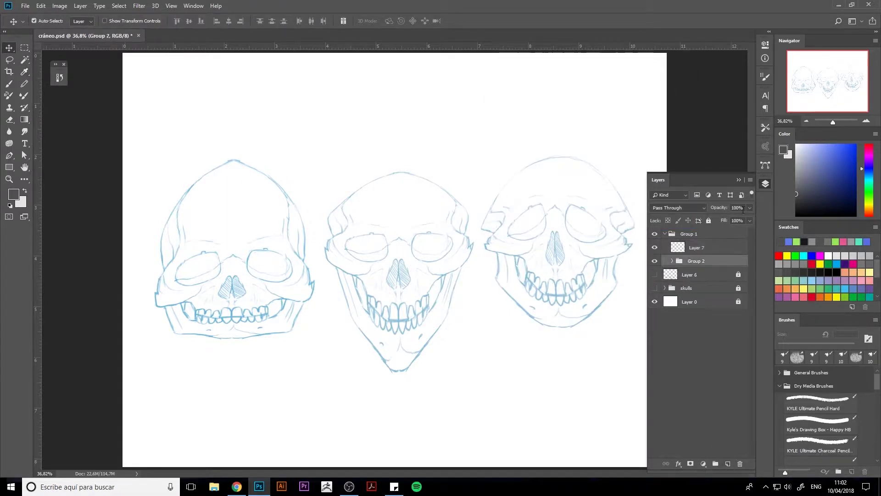
pyautogui.click(707, 248)
# Set up the pencil brush with a dark grey colour and flow lowered to about half.
pyautogui.click(765, 184)
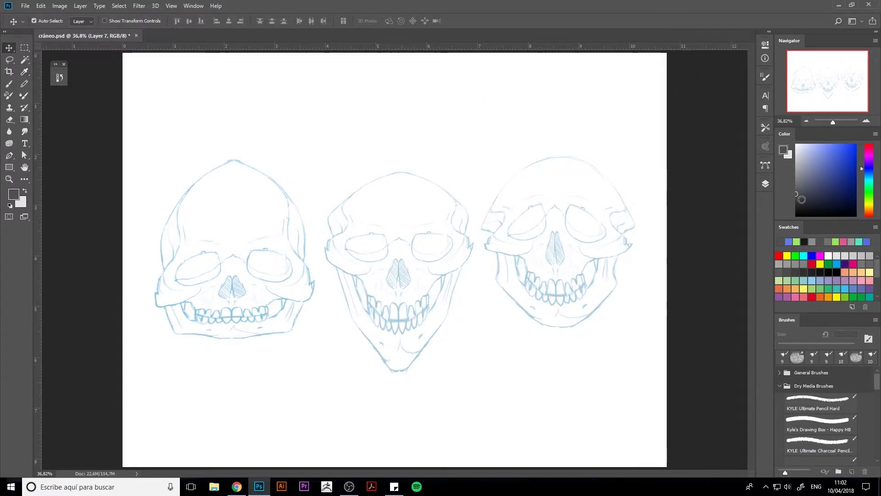
pyautogui.press('d')
pyautogui.press('b')
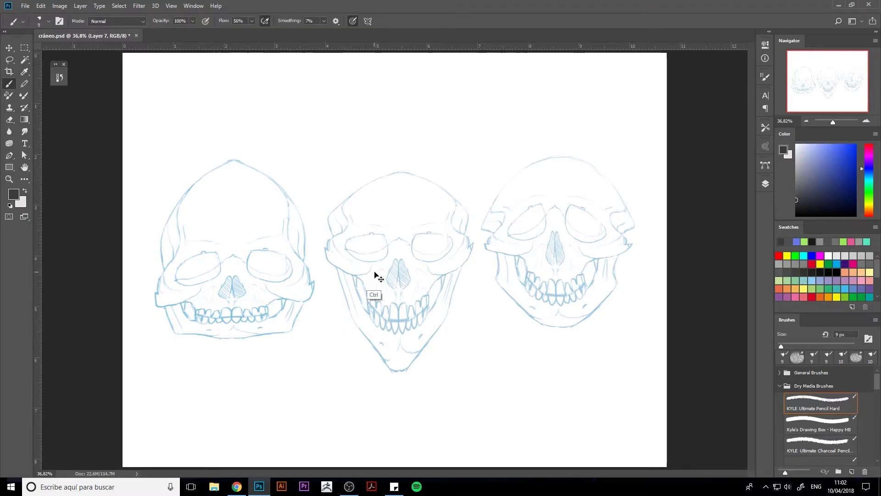
pyautogui.scroll(2, 514, 295)
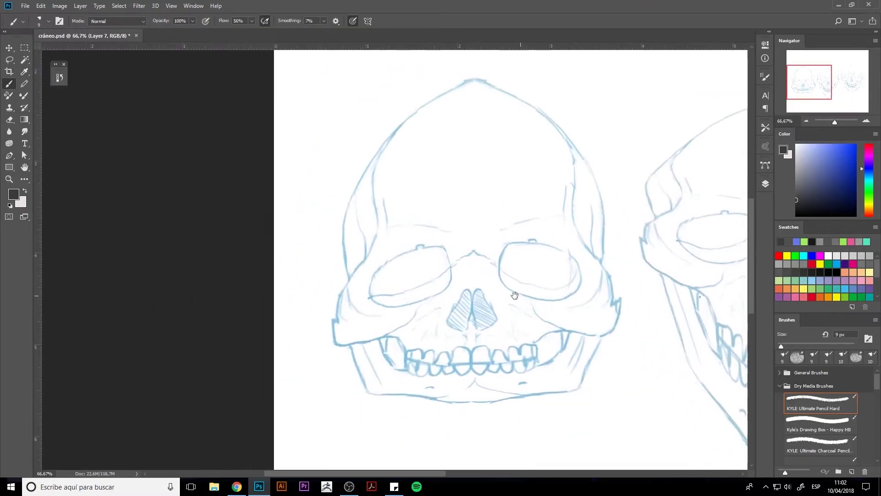
pyautogui.scroll(-1, 514, 295)
pyautogui.hotkey('ctrl', 'z')
pyautogui.moveTo(397, 146); pyautogui.dragTo(491, 156)
pyautogui.hotkey('ctrl', 'z')
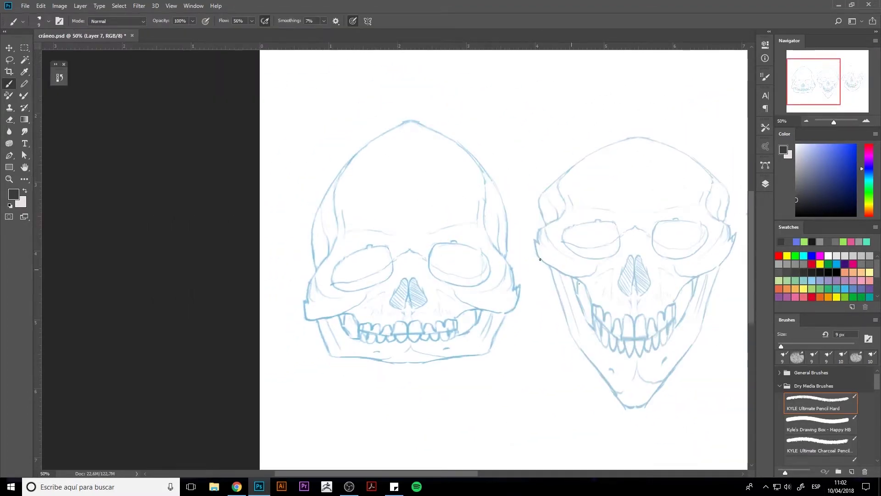
pyautogui.click(796, 173)
pyautogui.click(796, 192)
pyautogui.click(251, 21)
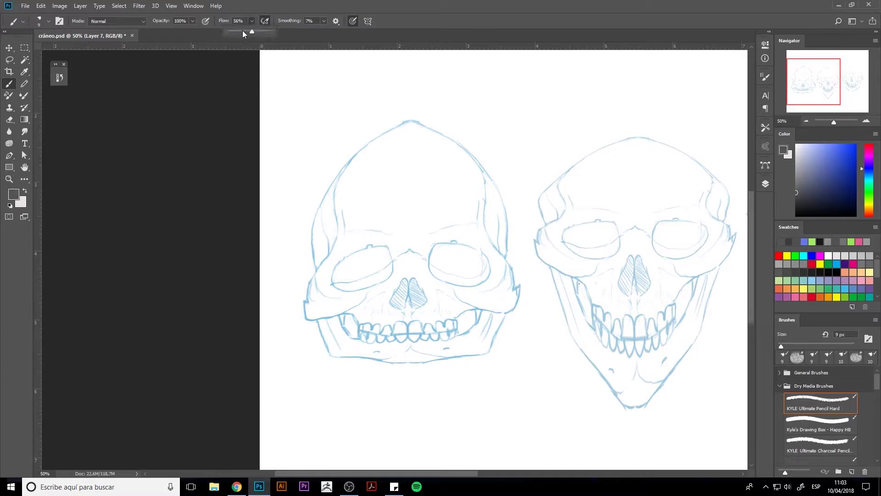
pyautogui.moveTo(252, 34); pyautogui.dragTo(242, 34)
# Trace the left skull's upper-left outline, right side and jaw bottom, erasing stray marks.
pyautogui.moveTo(399, 125); pyautogui.dragTo(320, 201)
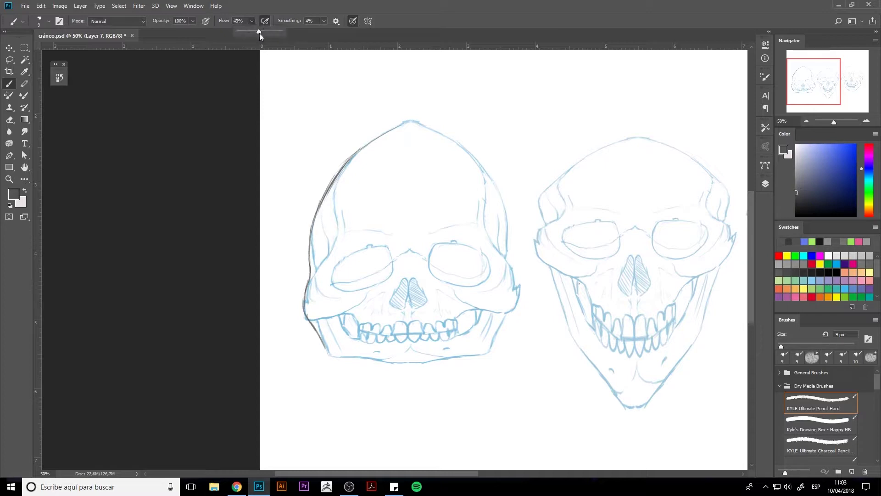
pyautogui.press('e')
pyautogui.moveTo(376, 144); pyautogui.dragTo(312, 340)
pyautogui.press('b')
pyautogui.moveTo(386, 131); pyautogui.dragTo(323, 197)
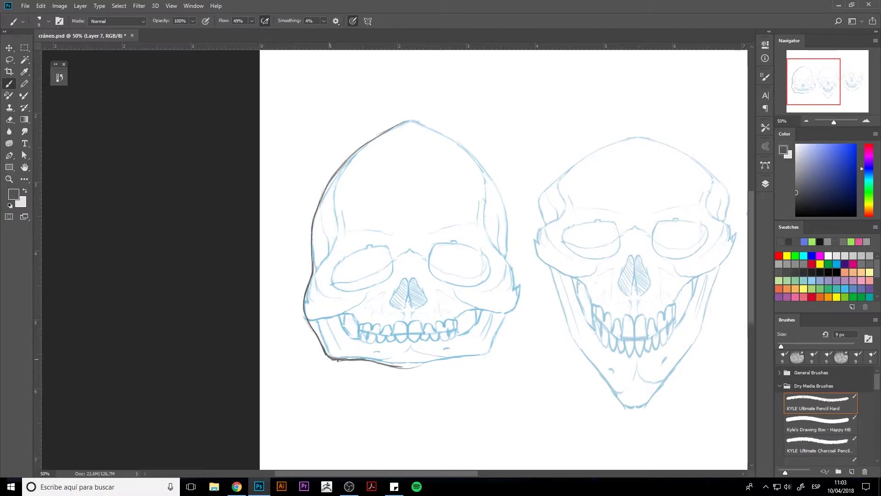
pyautogui.moveTo(511, 228); pyautogui.dragTo(513, 308)
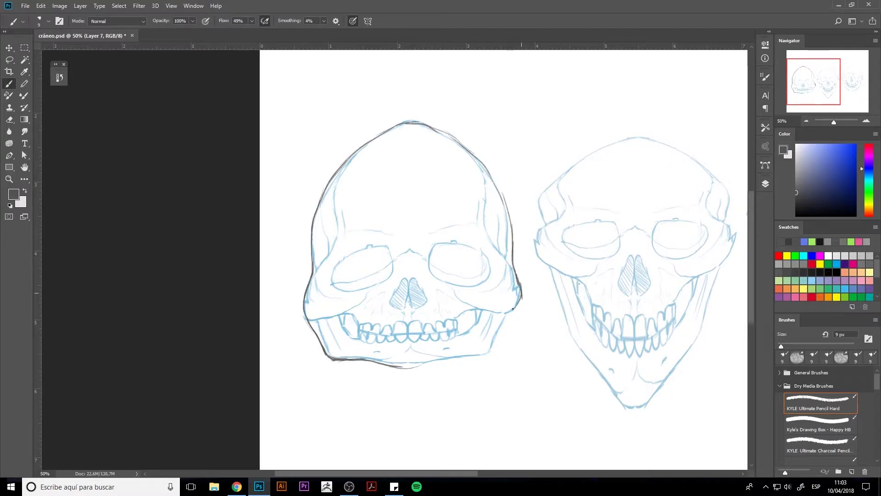
pyautogui.moveTo(412, 369); pyautogui.dragTo(477, 357)
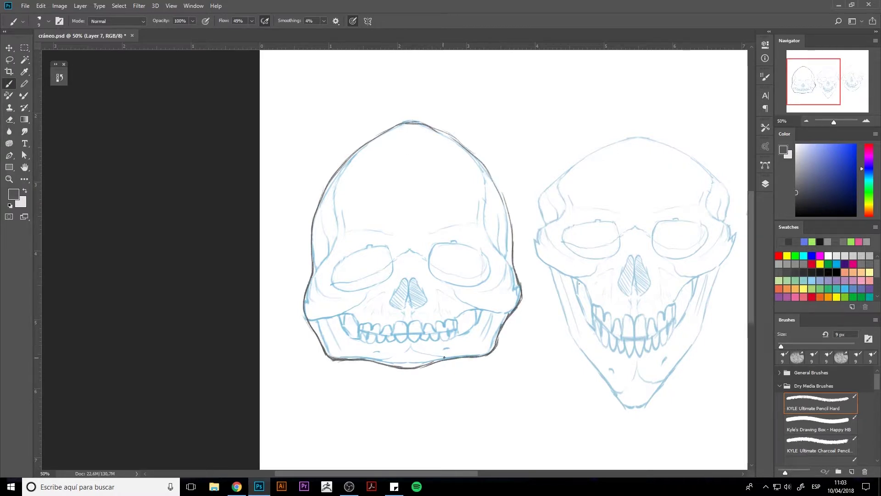
pyautogui.press('e')
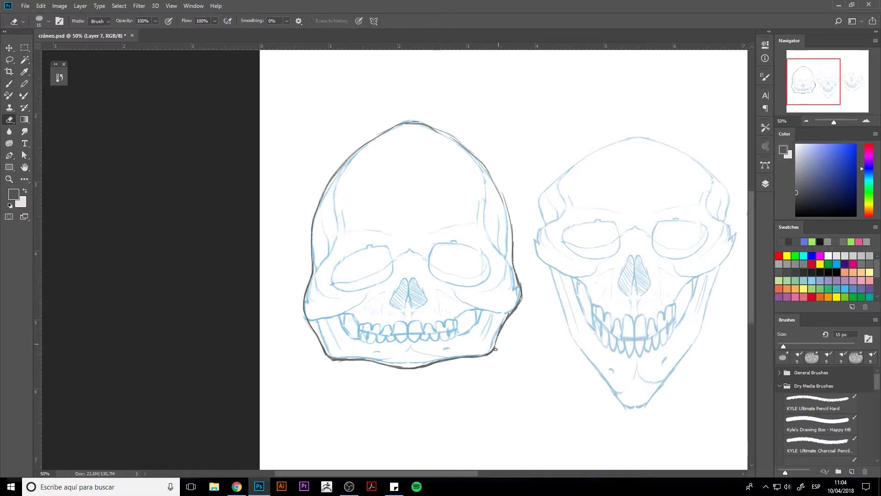
pyautogui.moveTo(516, 275); pyautogui.dragTo(517, 288)
pyautogui.press('b')
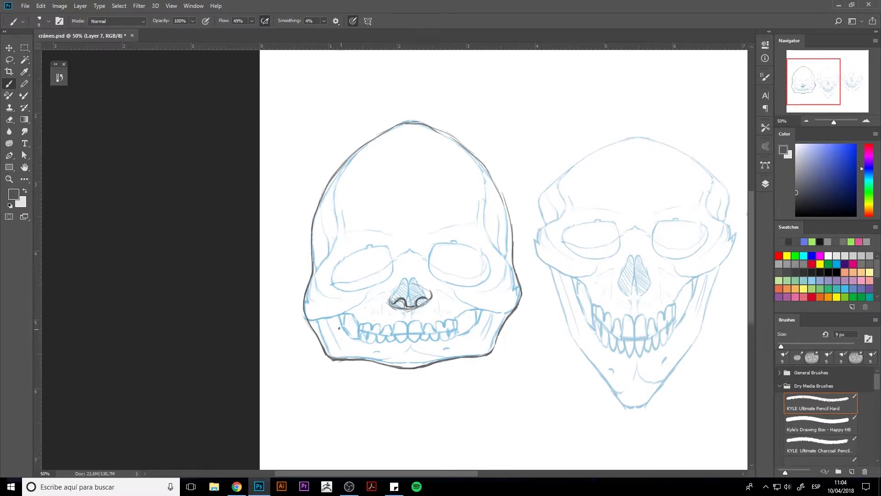
# Draw the lower-left and lower-right jaw lines, erasing the doubled outline along the right jaw.
pyautogui.moveTo(342, 364)
pyautogui.mouseDown()
pyautogui.moveTo(304, 317)
pyautogui.moveTo(310, 311)
pyautogui.mouseUp()
pyautogui.press('e')
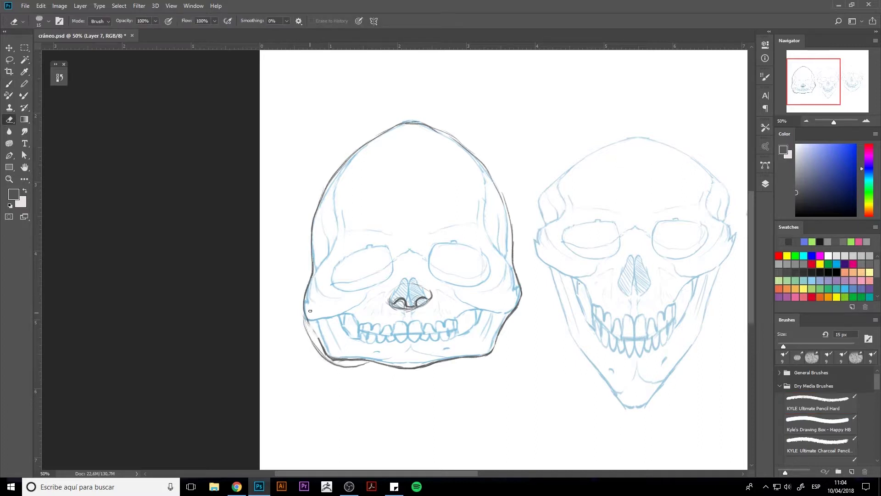
pyautogui.press('b')
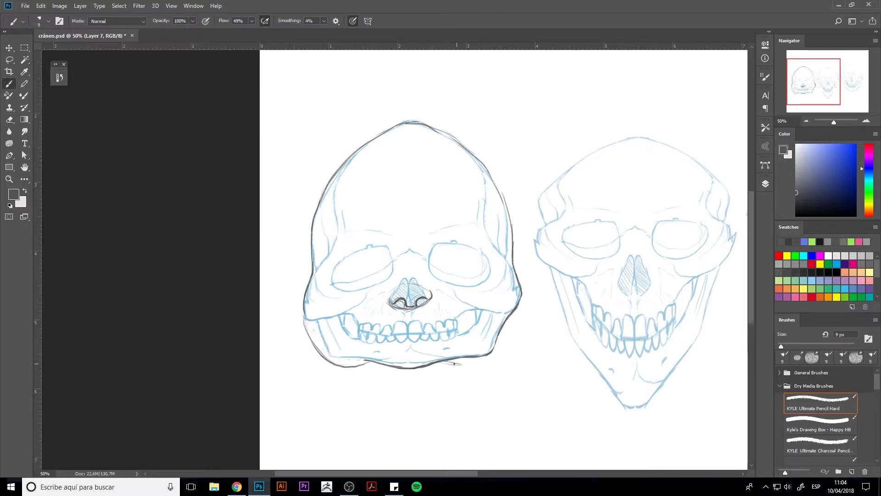
pyautogui.moveTo(492, 352); pyautogui.dragTo(518, 307)
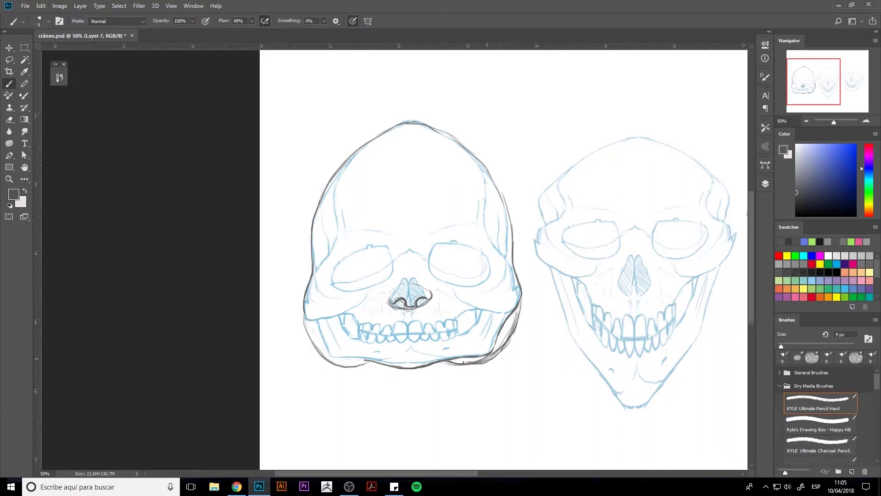
pyautogui.moveTo(463, 362); pyautogui.dragTo(504, 349)
pyautogui.press('e')
pyautogui.moveTo(448, 363); pyautogui.dragTo(473, 363)
pyautogui.press(']')
pyautogui.press(']')
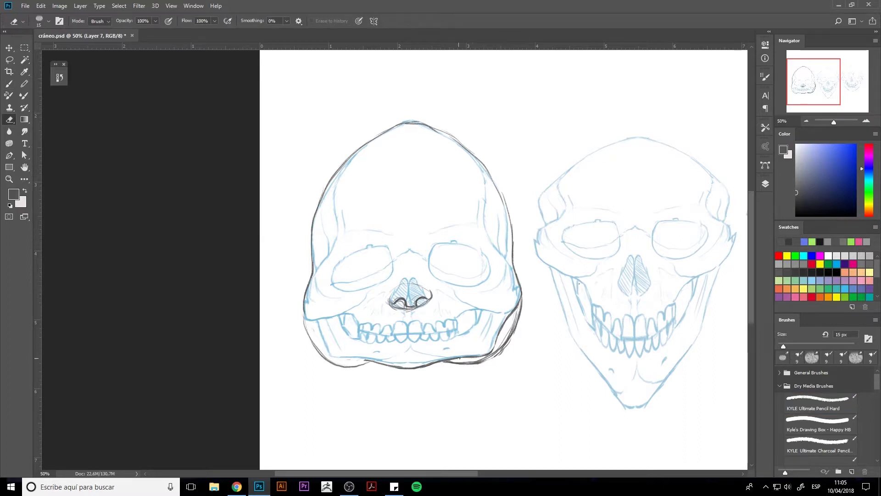
pyautogui.moveTo(517, 298); pyautogui.dragTo(508, 348)
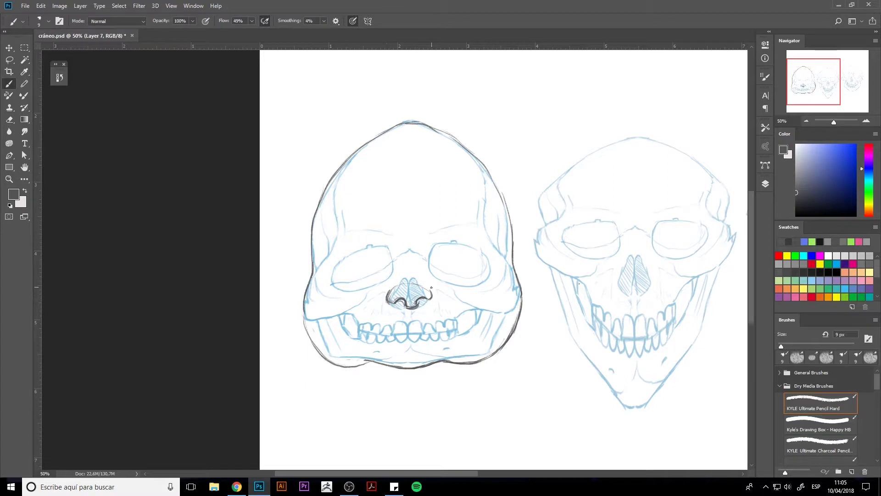
# Draw the wide smile across the teeth and the left eye's almond shape.
pyautogui.moveTo(380, 293); pyautogui.dragTo(357, 319)
pyautogui.moveTo(455, 289); pyautogui.dragTo(477, 320)
pyautogui.moveTo(398, 334); pyautogui.dragTo(475, 316)
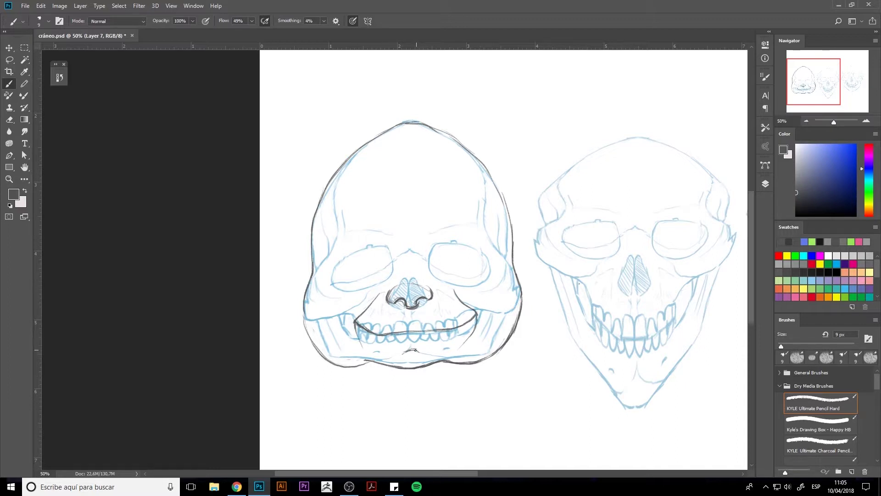
pyautogui.moveTo(340, 283)
pyautogui.mouseDown()
pyautogui.moveTo(378, 266)
pyautogui.moveTo(341, 284)
pyautogui.moveTo(379, 261)
pyautogui.moveTo(377, 231)
pyautogui.moveTo(343, 247)
pyautogui.mouseUp()
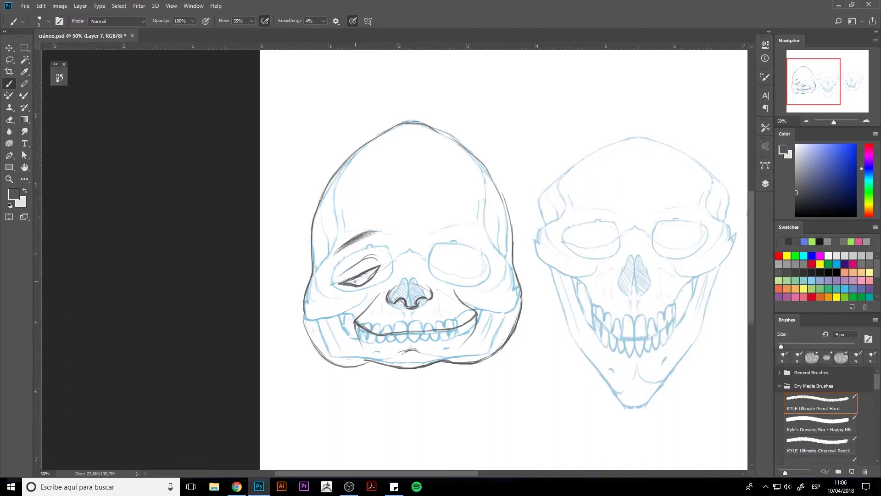
# Trim the left eye, copy it to a new layer, flip it horizontally onto the right socket.
pyautogui.press('e')
pyautogui.moveTo(376, 271)
pyautogui.mouseDown()
pyautogui.moveTo(332, 286)
pyautogui.moveTo(365, 276)
pyautogui.mouseUp()
pyautogui.press('b')
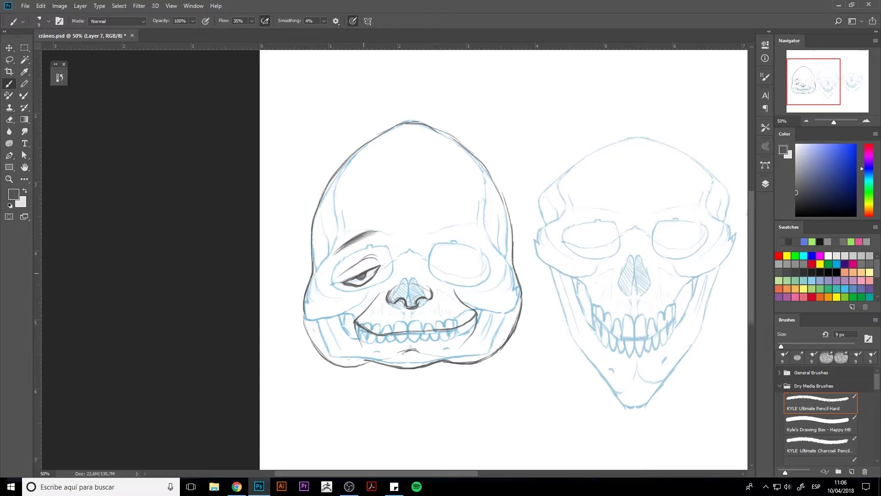
pyautogui.press('m')
pyautogui.moveTo(326, 215); pyautogui.dragTo(403, 300)
pyautogui.hotkey('ctrl', 'j')
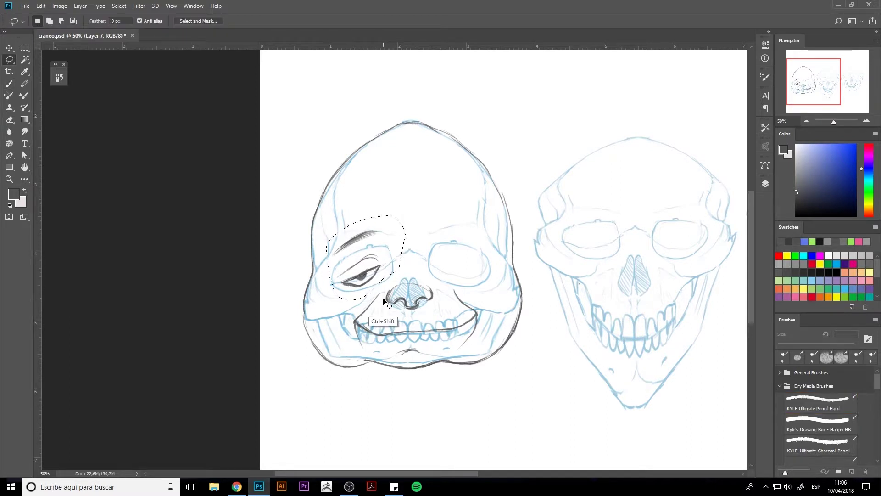
pyautogui.hotkey('ctrl', 't')
pyautogui.rightClick(359, 282)
pyautogui.click(373, 373)
pyautogui.moveTo(363, 262); pyautogui.dragTo(468, 259)
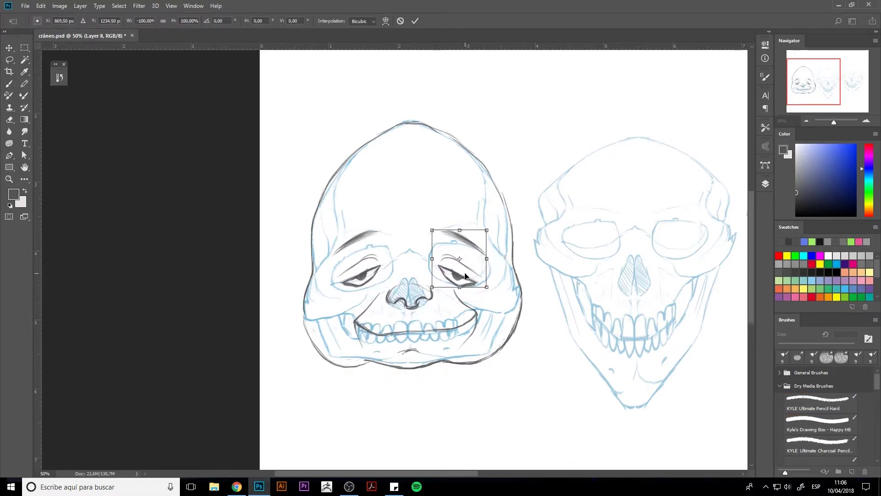
pyautogui.press('Return')
# Erase stray strokes above the skull and toggle the eye-copy layer in the Layers panel.
pyautogui.press('b')
pyautogui.moveTo(373, 137)
pyautogui.mouseDown()
pyautogui.moveTo(448, 131)
pyautogui.moveTo(399, 102)
pyautogui.moveTo(368, 99)
pyautogui.mouseUp()
pyautogui.press('e')
pyautogui.press(']')
pyautogui.press(']')
pyautogui.press(']')
pyautogui.moveTo(427, 130); pyautogui.dragTo(377, 138)
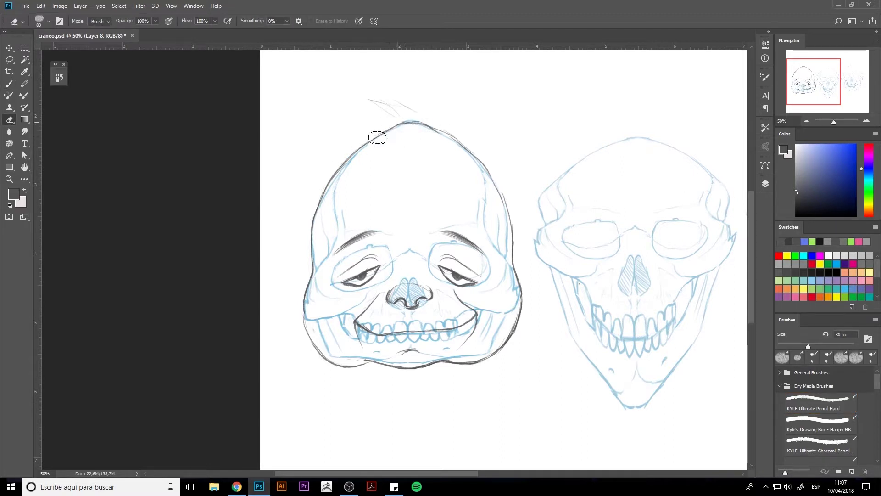
pyautogui.press('F7')
pyautogui.keyDown('shift'); pyautogui.click(688, 252); pyautogui.keyUp('shift')
# Merge the two drawing layers and brush a hair tuft across the top of the head.
pyautogui.click(654, 236)
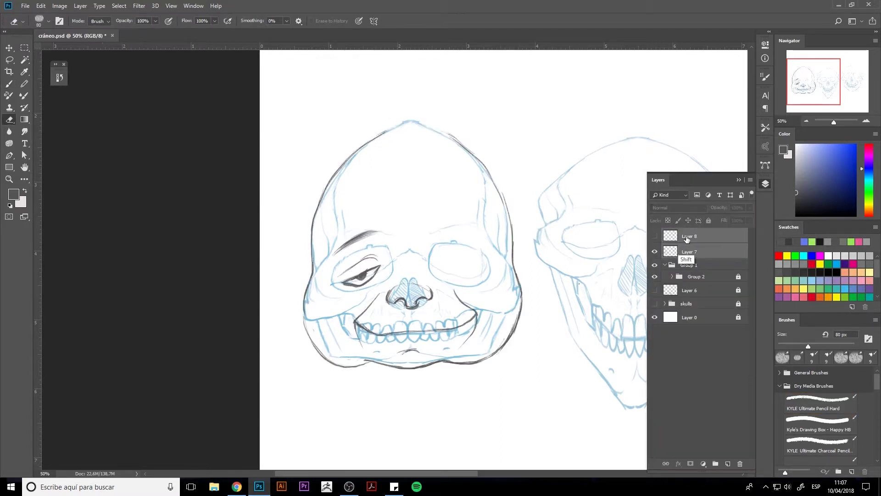
pyautogui.hotkey('ctrl', 'e')
pyautogui.press('b')
pyautogui.moveTo(381, 134)
pyautogui.mouseDown()
pyautogui.moveTo(350, 104)
pyautogui.moveTo(427, 115)
pyautogui.moveTo(438, 128)
pyautogui.mouseUp()
pyautogui.moveTo(405, 130)
pyautogui.mouseDown()
pyautogui.moveTo(375, 147)
pyautogui.moveTo(426, 126)
pyautogui.mouseUp()
pyautogui.moveTo(408, 135); pyautogui.dragTo(438, 127)
# Draw the left ear, then lasso-copy it to form a matching right ear merged into the drawing.
pyautogui.moveTo(287, 278); pyautogui.dragTo(303, 308)
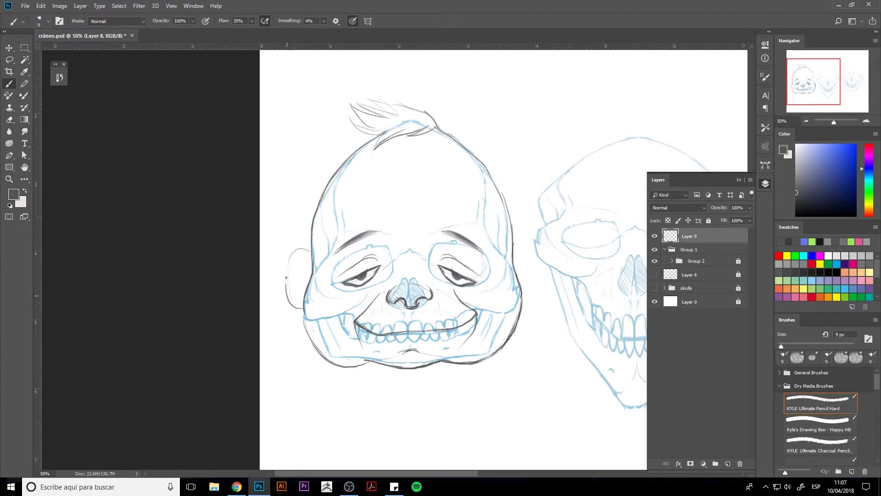
pyautogui.moveTo(311, 270); pyautogui.dragTo(297, 250)
pyautogui.moveTo(294, 261); pyautogui.dragTo(290, 290)
pyautogui.press('l')
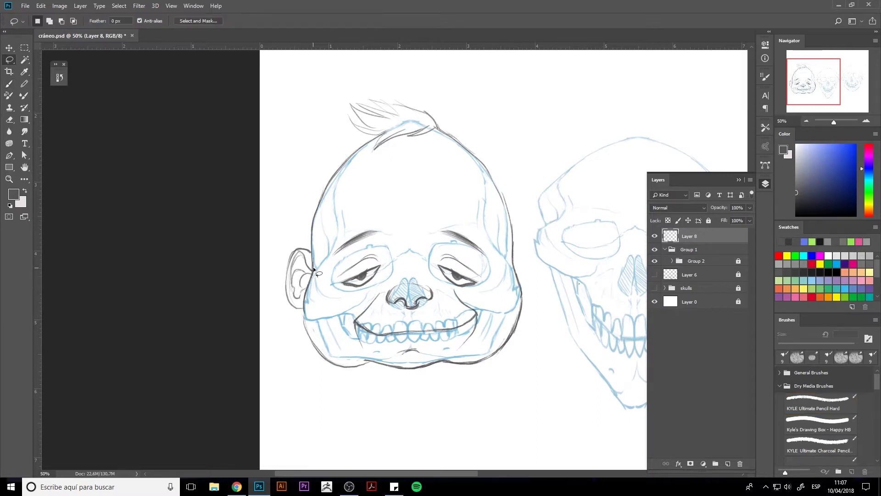
pyautogui.moveTo(303, 316); pyautogui.dragTo(328, 309)
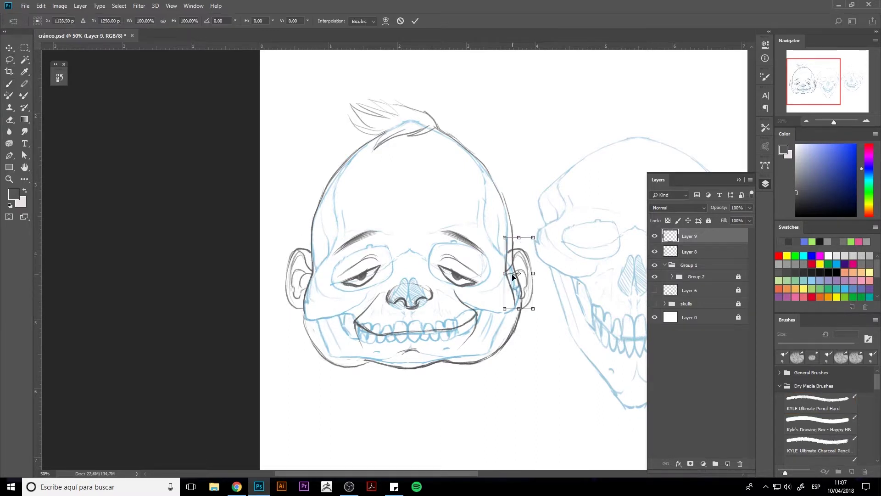
pyautogui.moveTo(532, 257); pyautogui.dragTo(539, 252)
pyautogui.press('e')
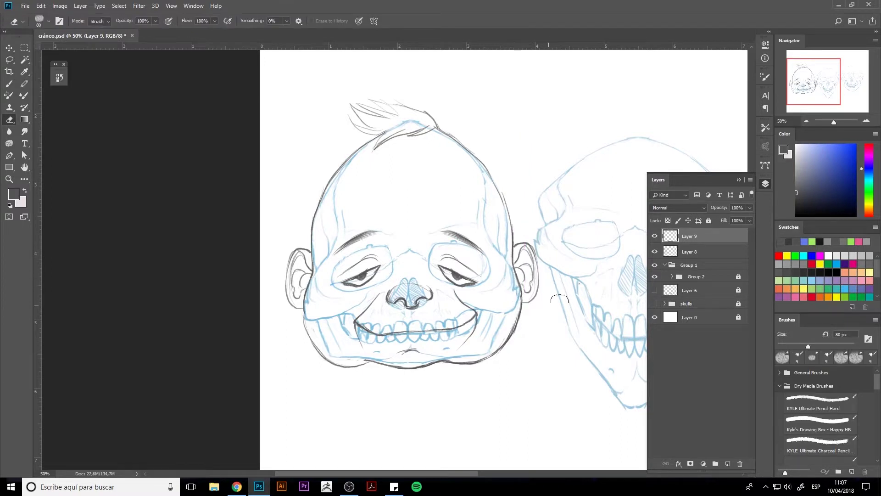
pyautogui.hotkey('ctrl', 'e')
# Add nose-to-lip lines, bags under both eyes and a forehead wrinkle, then hide the blue skull sketches.
pyautogui.press('b')
pyautogui.moveTo(369, 323)
pyautogui.mouseDown()
pyautogui.moveTo(388, 307)
pyautogui.moveTo(397, 331)
pyautogui.mouseUp()
pyautogui.moveTo(422, 303)
pyautogui.mouseDown()
pyautogui.moveTo(442, 326)
pyautogui.moveTo(420, 299)
pyautogui.mouseUp()
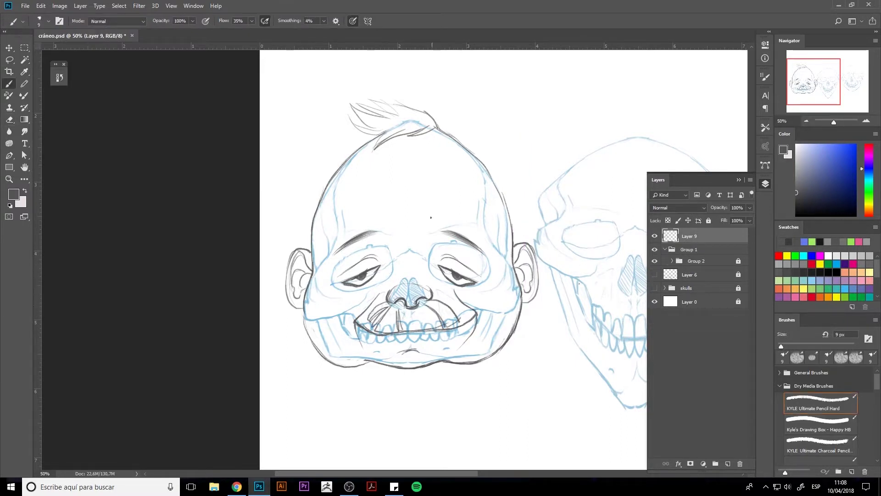
pyautogui.moveTo(345, 282); pyautogui.dragTo(384, 294)
pyautogui.moveTo(443, 279); pyautogui.dragTo(482, 294)
pyautogui.moveTo(379, 203); pyautogui.dragTo(427, 196)
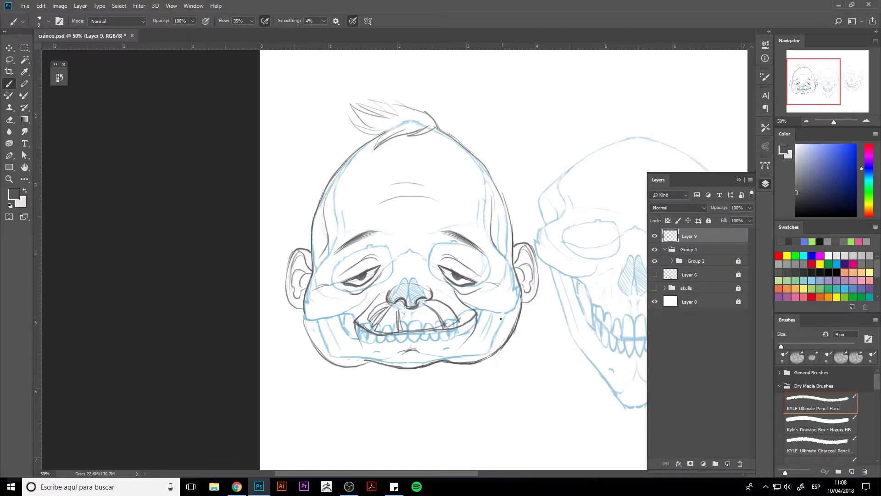
pyautogui.click(655, 249)
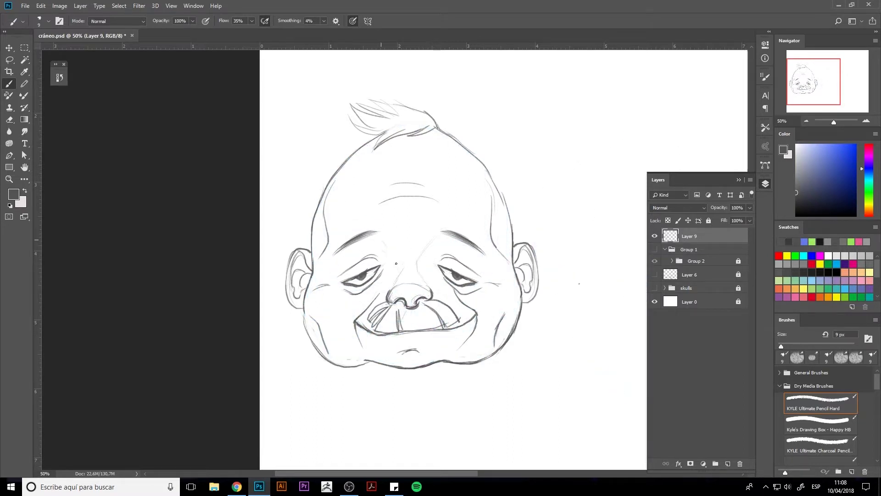
# Shrink the eraser to 30 px and reshape the lower-left chin with a lasso selection and Free Transform.
pyautogui.press('e')
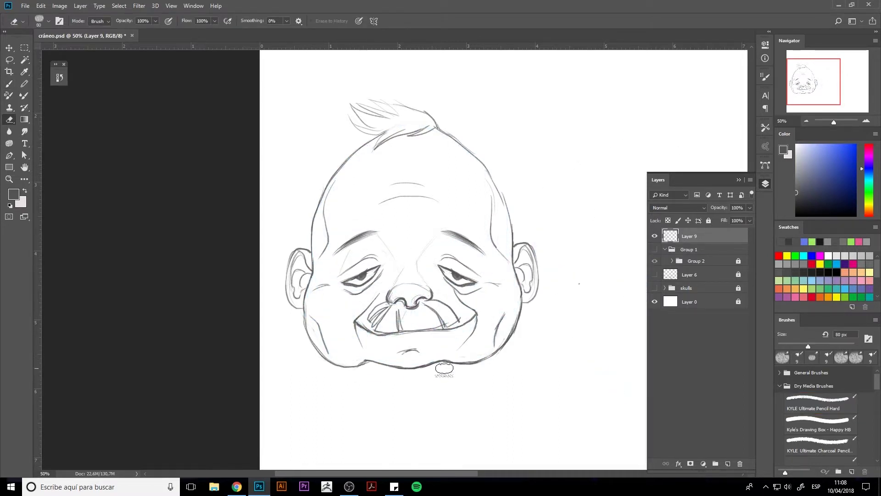
pyautogui.press('[')
pyautogui.press('[')
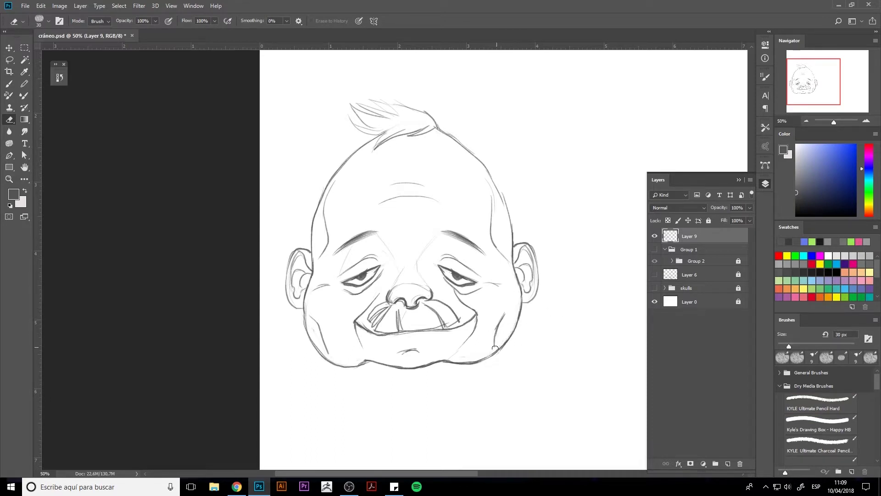
pyautogui.press('b')
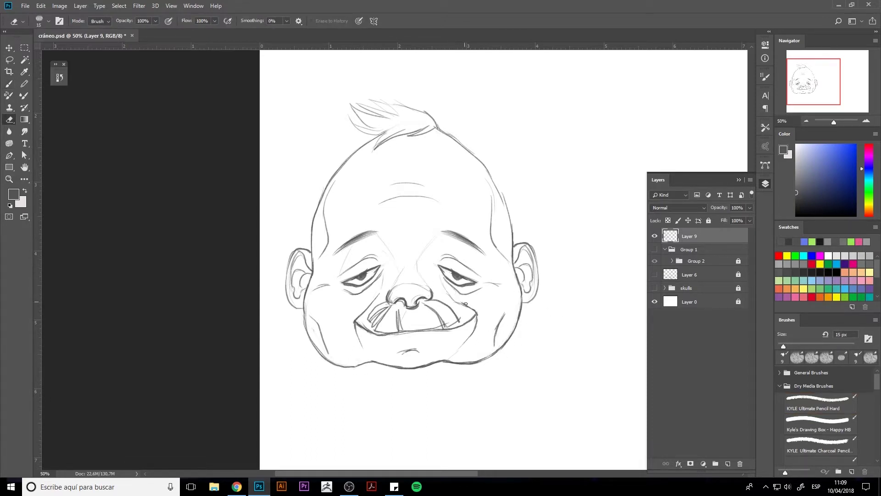
pyautogui.press('l')
pyautogui.moveTo(310, 339); pyautogui.dragTo(378, 361)
pyautogui.hotkey('ctrl', 't')
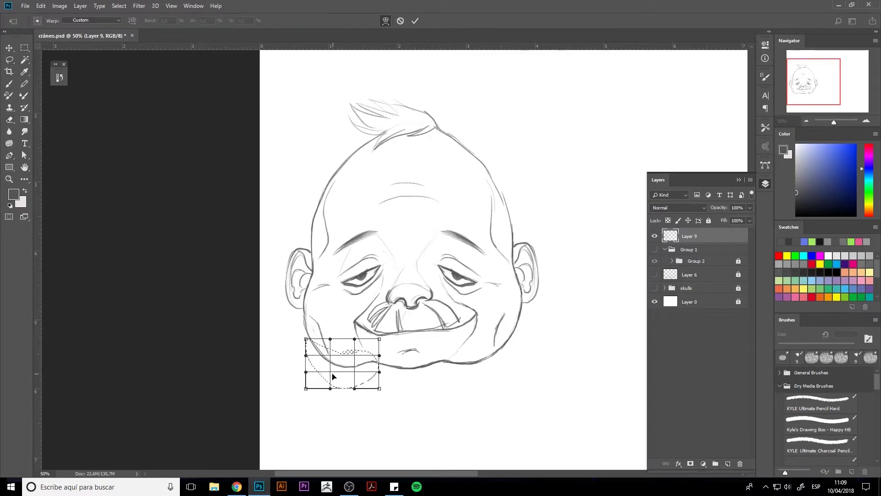
pyautogui.press('Return')
pyautogui.hotkey('ctrl', 'd')
# Stroke both sides of the head, erasing and redrawing the right head outline.
pyautogui.press('e')
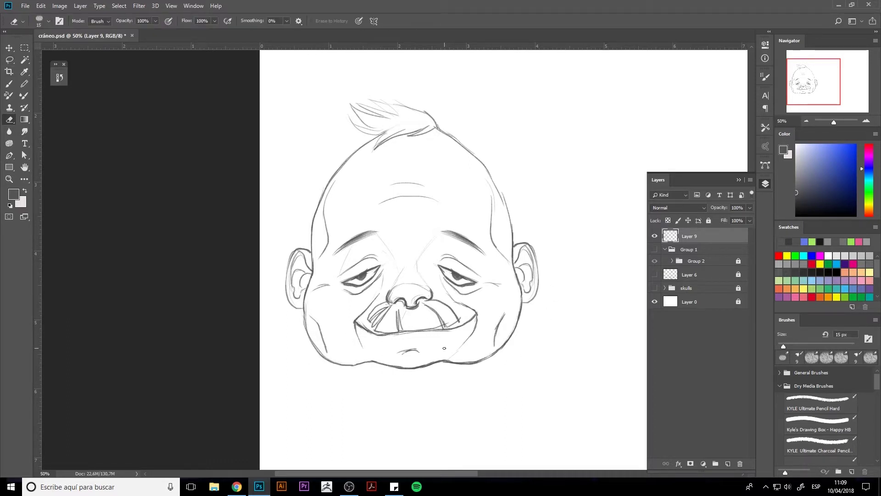
pyautogui.press('b')
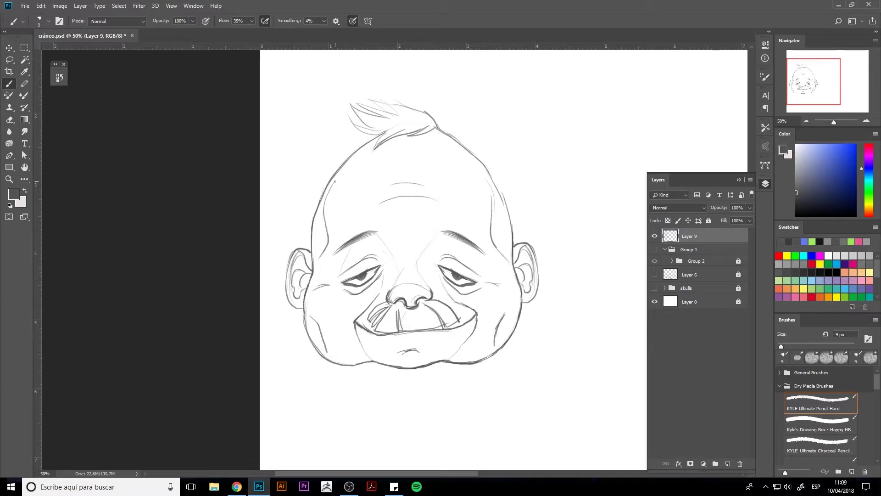
pyautogui.moveTo(353, 150)
pyautogui.mouseDown()
pyautogui.moveTo(314, 183)
pyautogui.moveTo(308, 237)
pyautogui.mouseUp()
pyautogui.moveTo(467, 147); pyautogui.dragTo(513, 236)
pyautogui.press('e')
pyautogui.moveTo(507, 199)
pyautogui.mouseDown()
pyautogui.moveTo(514, 231)
pyautogui.moveTo(500, 186)
pyautogui.moveTo(510, 222)
pyautogui.moveTo(522, 229)
pyautogui.mouseUp()
pyautogui.press('b')
pyautogui.moveTo(522, 211); pyautogui.dragTo(486, 163)
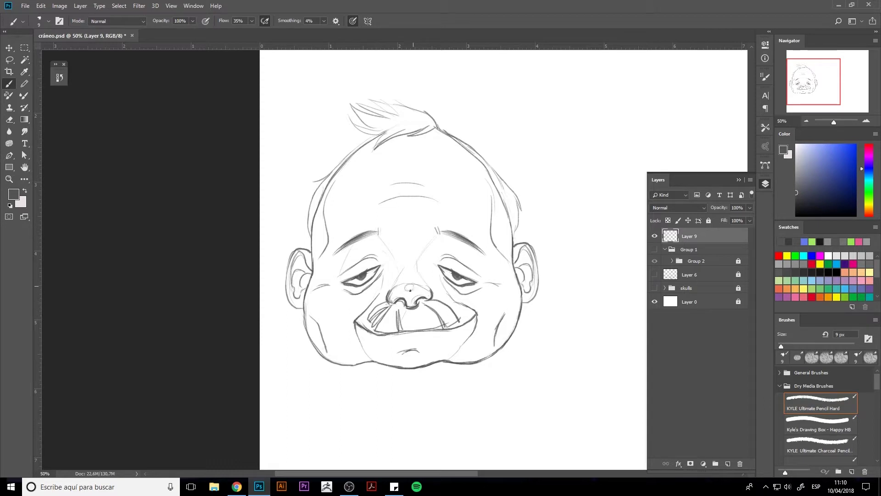
# Shade the nose tip and left nostril and add short strokes along both cheeks.
pyautogui.moveTo(411, 291); pyautogui.dragTo(406, 290)
pyautogui.moveTo(385, 291); pyautogui.dragTo(396, 300)
pyautogui.moveTo(509, 262); pyautogui.dragTo(506, 270)
pyautogui.moveTo(318, 258); pyautogui.dragTo(315, 279)
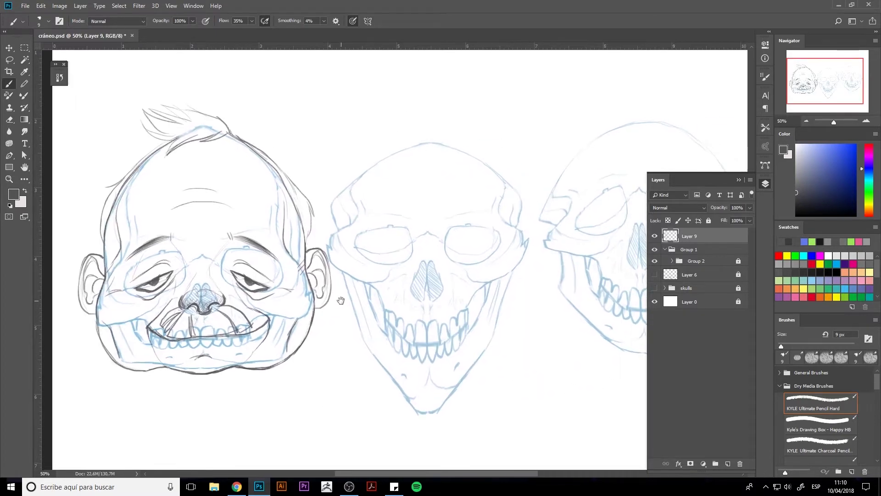
# On a new layer with the bald man hidden, sketch the middle skull's outline, left brow and temple.
pyautogui.click(728, 464)
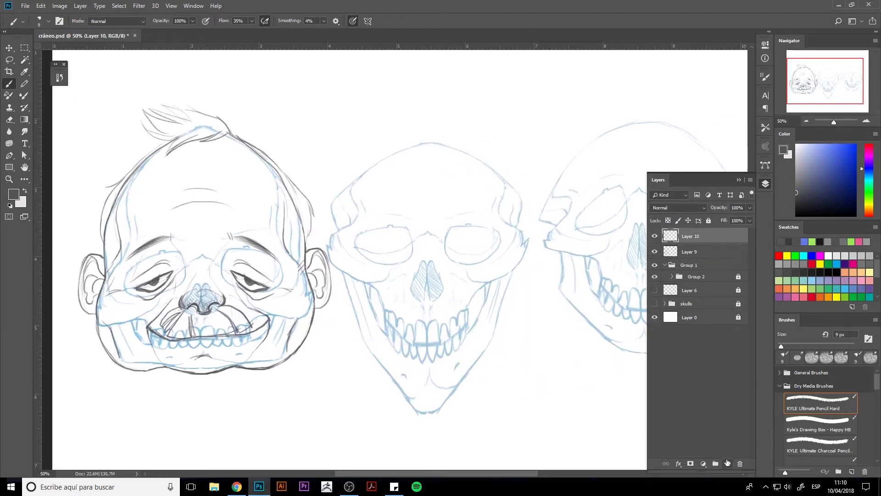
pyautogui.click(655, 252)
pyautogui.moveTo(395, 149)
pyautogui.mouseDown()
pyautogui.moveTo(340, 227)
pyautogui.moveTo(408, 145)
pyautogui.mouseUp()
pyautogui.moveTo(342, 217)
pyautogui.mouseDown()
pyautogui.moveTo(341, 273)
pyautogui.moveTo(385, 376)
pyautogui.mouseUp()
pyautogui.moveTo(320, 219)
pyautogui.mouseDown()
pyautogui.moveTo(332, 270)
pyautogui.moveTo(335, 260)
pyautogui.mouseUp()
# Rework the left temple strokes, shortening the upper one and extending it up the cranium.
pyautogui.press('e')
pyautogui.moveTo(340, 184); pyautogui.dragTo(343, 228)
pyautogui.press('c')
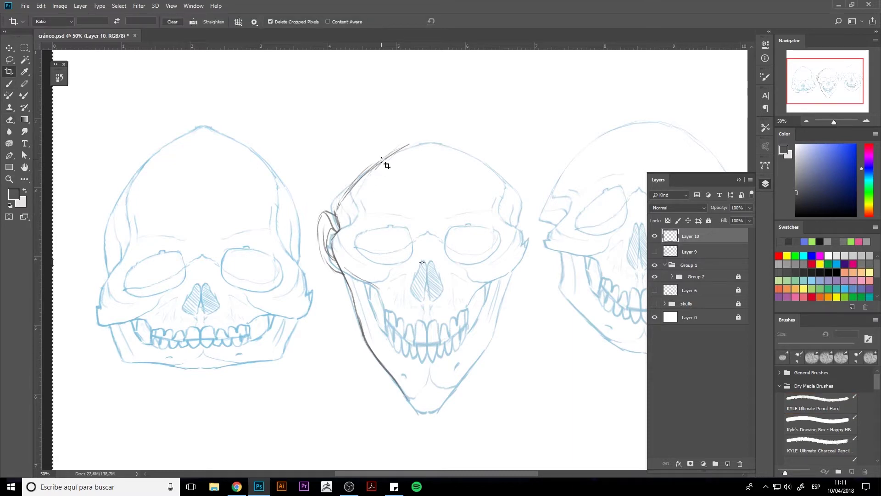
pyautogui.click(386, 164)
pyautogui.press('Escape')
pyautogui.hotkey('ctrl', '+')
pyautogui.press('b')
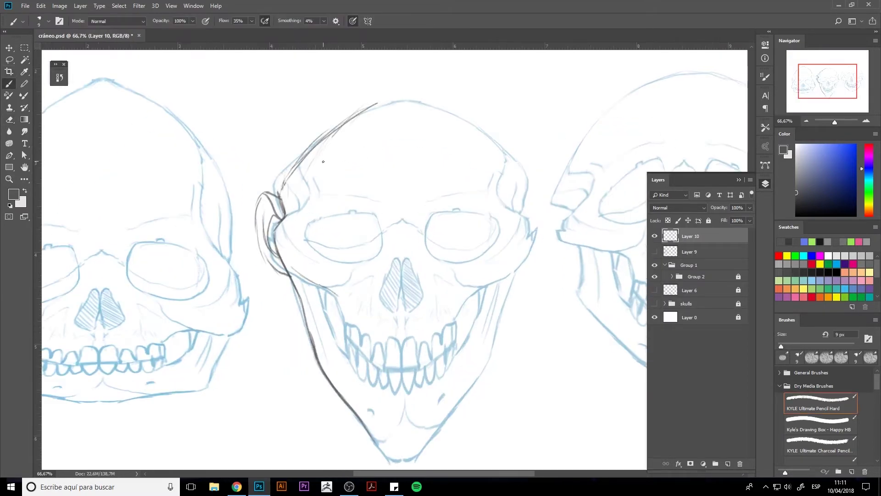
pyautogui.hotkey('ctrl', 'z')
pyautogui.moveTo(279, 197); pyautogui.dragTo(341, 122)
pyautogui.moveTo(304, 195); pyautogui.dragTo(289, 213)
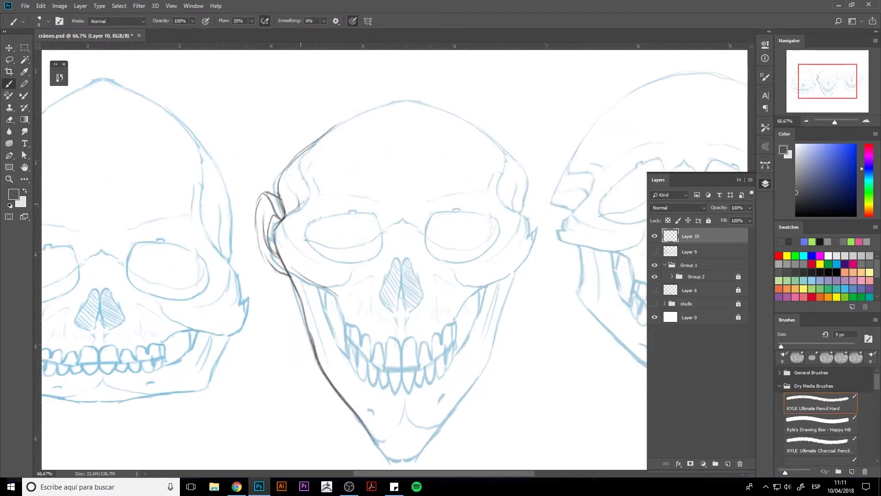
# Draw the closed left eyelid, darken the left nostril and sketch lips under the upper teeth.
pyautogui.moveTo(374, 242); pyautogui.dragTo(294, 222)
pyautogui.hotkey('ctrl', 'z')
pyautogui.moveTo(375, 225)
pyautogui.mouseDown()
pyautogui.moveTo(301, 223)
pyautogui.moveTo(351, 248)
pyautogui.moveTo(301, 223)
pyautogui.moveTo(373, 204)
pyautogui.moveTo(333, 189)
pyautogui.moveTo(352, 195)
pyautogui.mouseUp()
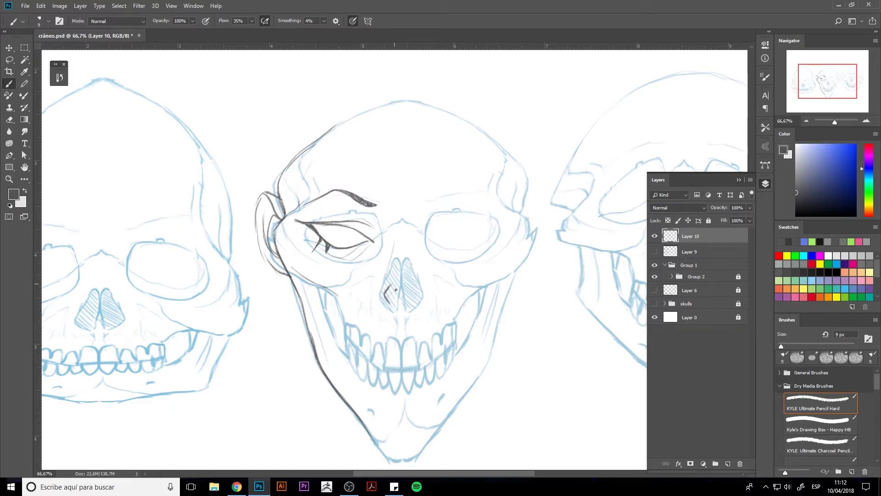
pyautogui.moveTo(388, 291)
pyautogui.mouseDown()
pyautogui.moveTo(405, 305)
pyautogui.moveTo(414, 289)
pyautogui.moveTo(406, 295)
pyautogui.mouseUp()
pyautogui.moveTo(352, 351)
pyautogui.mouseDown()
pyautogui.moveTo(386, 376)
pyautogui.moveTo(393, 353)
pyautogui.mouseUp()
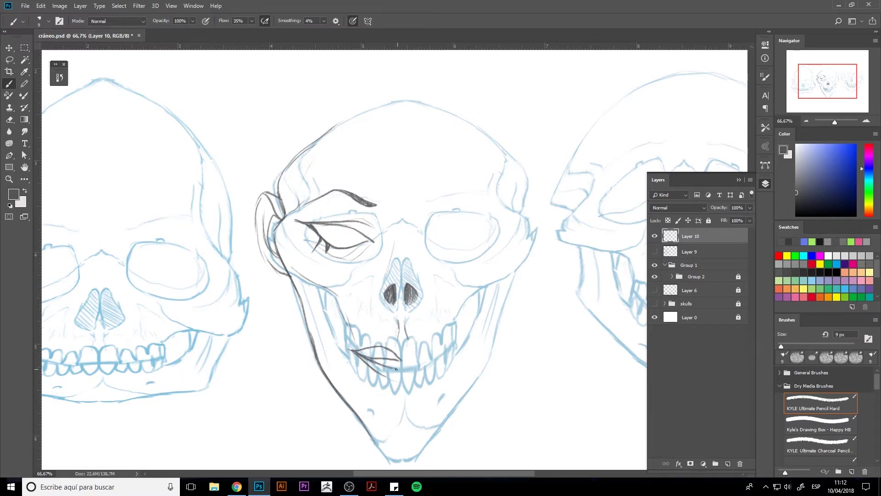
# Copy the lip strokes to their own layer and stretch them into a wider full mouth.
pyautogui.press('l')
pyautogui.moveTo(340, 349); pyautogui.dragTo(345, 354)
pyautogui.hotkey('ctrl', 'j')
pyautogui.hotkey('ctrl', 't')
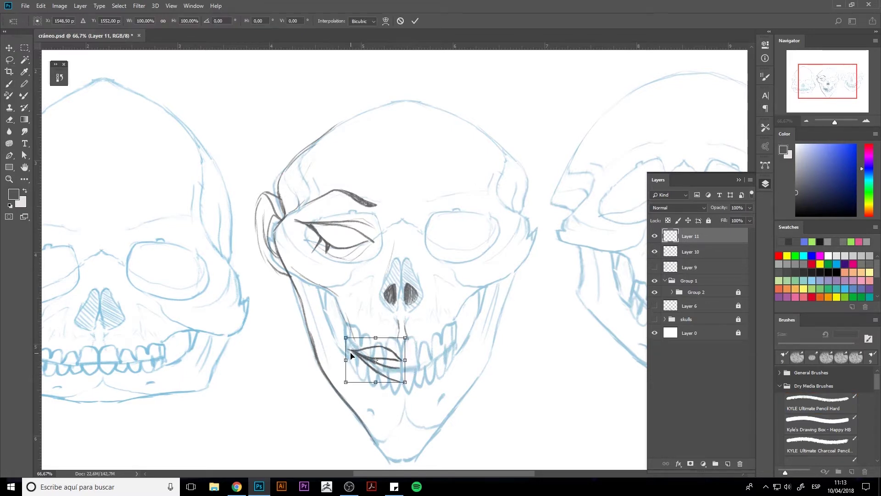
pyautogui.moveTo(409, 367); pyautogui.dragTo(452, 349)
pyautogui.press('Return')
# Darken the upper eyelid and left jaw line down to the chin, and draw the left pupil.
pyautogui.press('b')
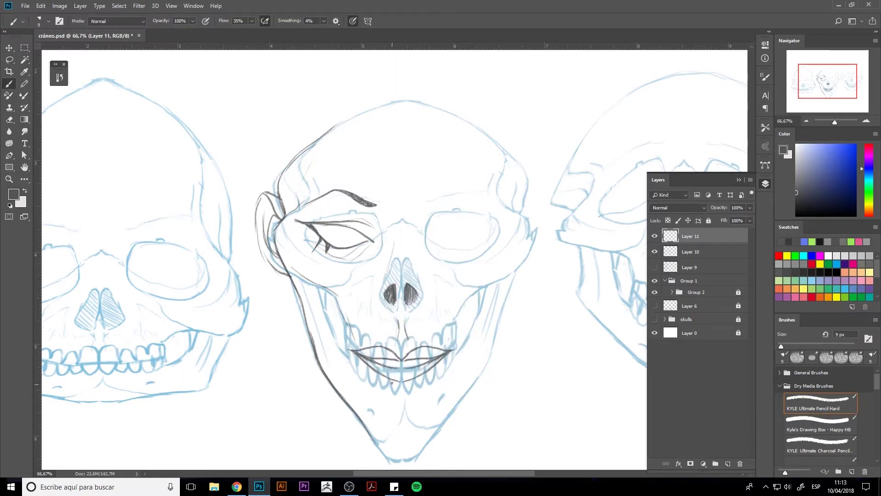
pyautogui.moveTo(317, 225); pyautogui.dragTo(318, 224)
pyautogui.moveTo(326, 287); pyautogui.dragTo(349, 321)
pyautogui.moveTo(370, 412); pyautogui.dragTo(402, 458)
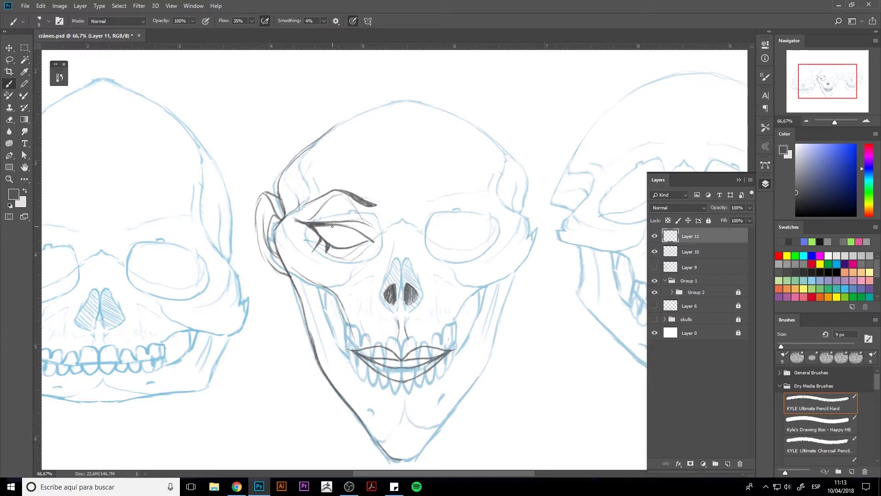
pyautogui.moveTo(333, 225); pyautogui.dragTo(346, 234)
# Copy the left half of the face, flip it horizontally and place it over the right side.
pyautogui.press('l')
pyautogui.moveTo(375, 250)
pyautogui.mouseDown()
pyautogui.moveTo(290, 330)
pyautogui.moveTo(375, 253)
pyautogui.mouseUp()
pyautogui.hotkey('ctrl', 'j')
pyautogui.hotkey('ctrl', 't')
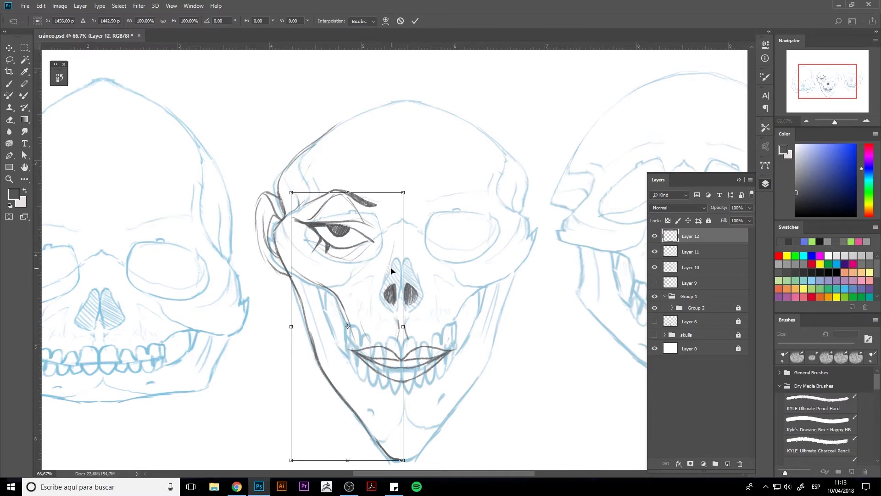
pyautogui.press('Return')
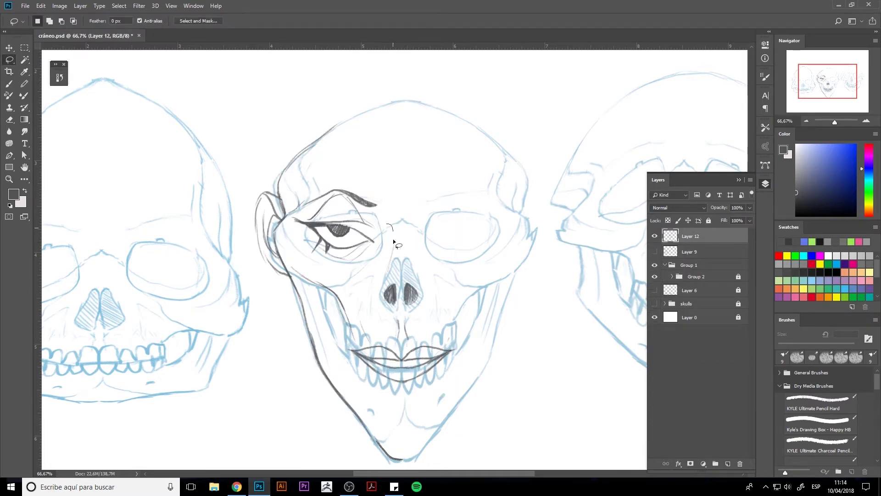
pyautogui.moveTo(389, 224)
pyautogui.mouseDown()
pyautogui.moveTo(439, 437)
pyautogui.moveTo(388, 224)
pyautogui.mouseUp()
pyautogui.hotkey('ctrl', 'j')
pyautogui.hotkey('ctrl', 't')
pyautogui.moveTo(402, 287); pyautogui.dragTo(256, 286)
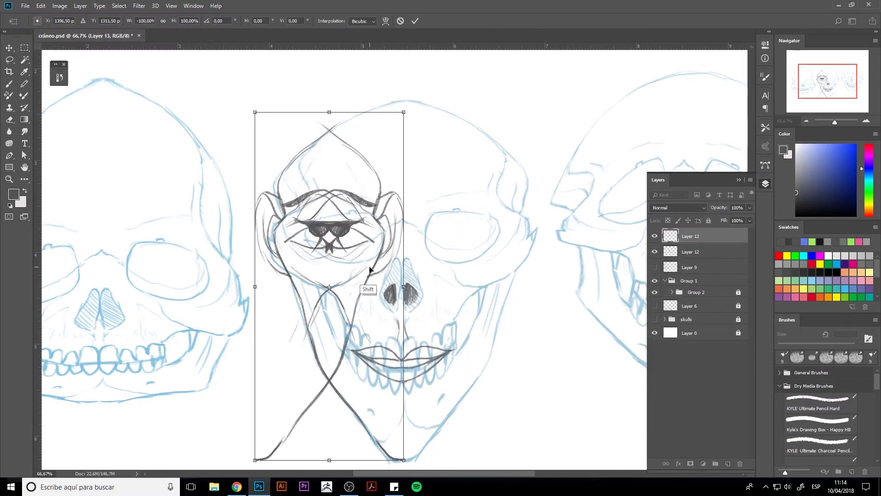
pyautogui.moveTo(369, 283); pyautogui.dragTo(512, 283)
pyautogui.press('Return')
# Erase the right eye's dark pupil and outline both edges of the nose.
pyautogui.press('e')
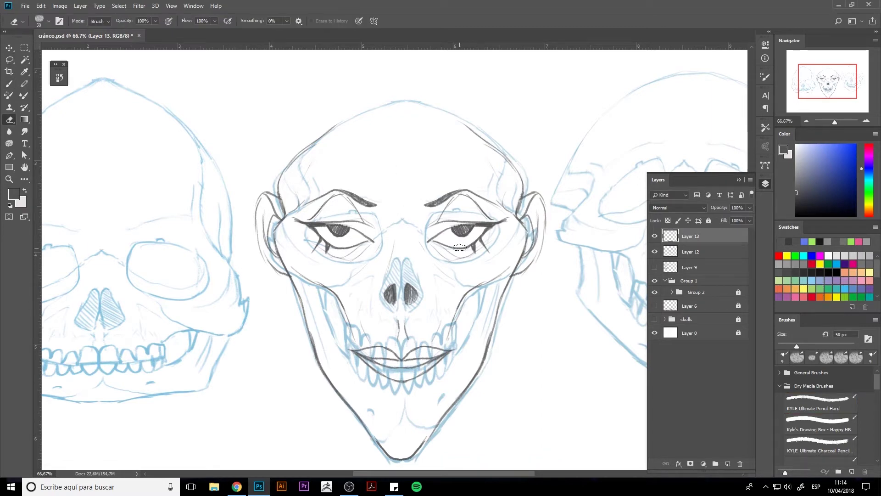
pyautogui.moveTo(480, 228); pyautogui.dragTo(456, 228)
pyautogui.press('b')
pyautogui.moveTo(391, 258); pyautogui.dragTo(380, 306)
pyautogui.moveTo(415, 270); pyautogui.dragTo(424, 306)
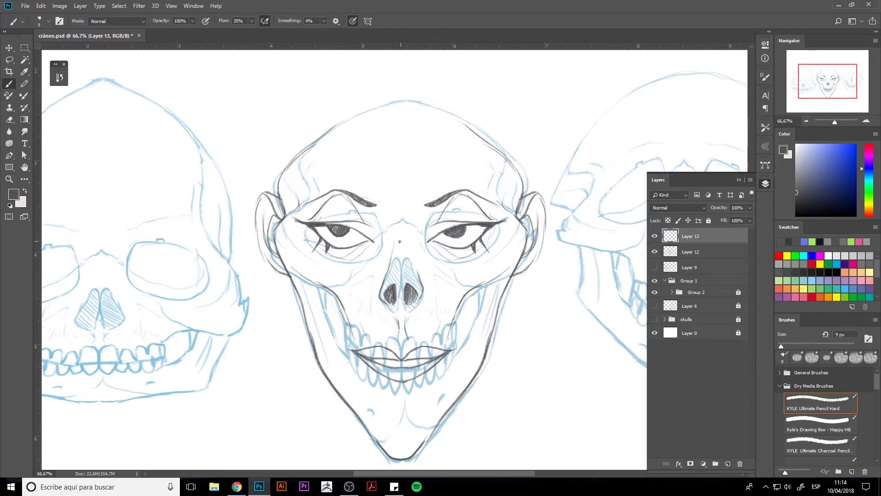
# Draw fringe lines across the forehead and outline the top and sides of the cranium.
pyautogui.moveTo(323, 138)
pyautogui.mouseDown()
pyautogui.moveTo(319, 182)
pyautogui.moveTo(391, 198)
pyautogui.mouseUp()
pyautogui.moveTo(384, 134)
pyautogui.mouseDown()
pyautogui.moveTo(392, 200)
pyautogui.moveTo(444, 173)
pyautogui.mouseUp()
pyautogui.moveTo(435, 133)
pyautogui.mouseDown()
pyautogui.moveTo(444, 179)
pyautogui.moveTo(461, 117)
pyautogui.mouseUp()
pyautogui.moveTo(343, 108); pyautogui.dragTo(319, 159)
pyautogui.moveTo(328, 121)
pyautogui.mouseDown()
pyautogui.moveTo(392, 91)
pyautogui.moveTo(472, 127)
pyautogui.mouseUp()
pyautogui.moveTo(331, 120); pyautogui.dragTo(320, 137)
pyautogui.moveTo(273, 168); pyautogui.dragTo(328, 118)
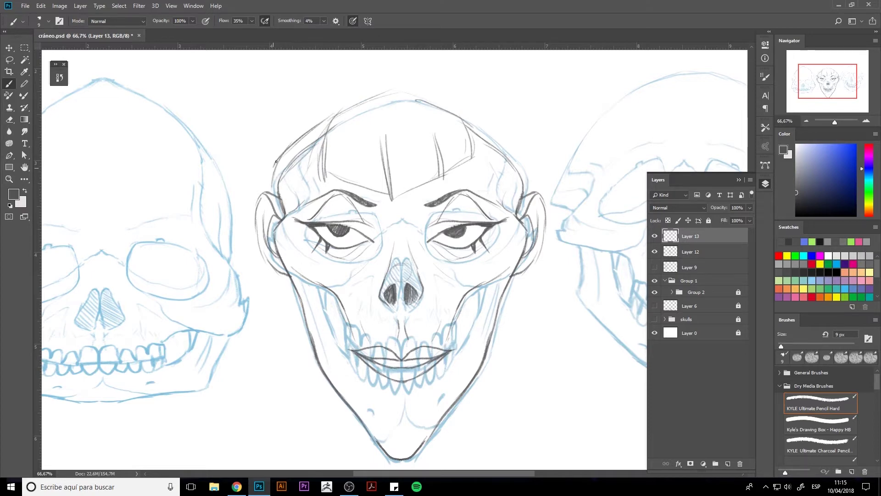
pyautogui.moveTo(273, 200)
pyautogui.mouseDown()
pyautogui.moveTo(318, 139)
pyautogui.moveTo(386, 96)
pyautogui.mouseUp()
pyautogui.moveTo(425, 100); pyautogui.dragTo(494, 126)
pyautogui.moveTo(393, 91); pyautogui.dragTo(447, 102)
pyautogui.moveTo(415, 94); pyautogui.dragTo(509, 147)
# Merge the mirrored halves, erase the extra upper-right curve and add neck and side hair strokes.
pyautogui.press('e')
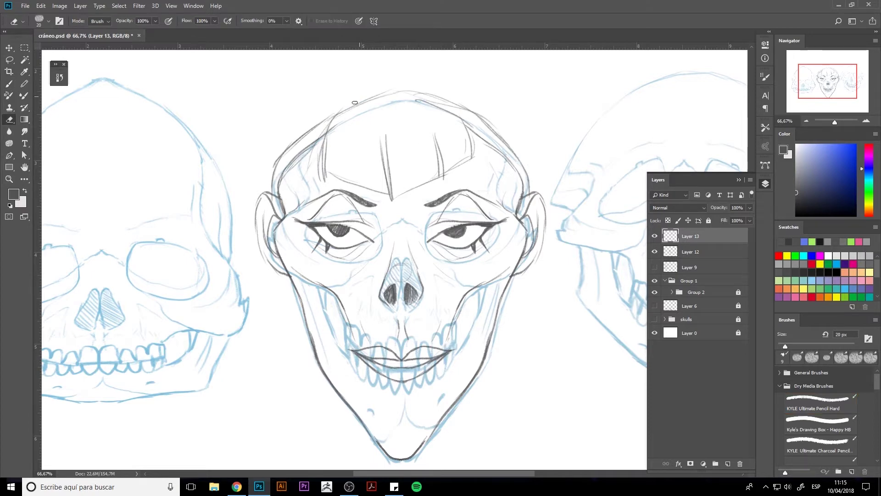
pyautogui.hotkey('ctrl', 'e')
pyautogui.moveTo(417, 100)
pyautogui.mouseDown()
pyautogui.moveTo(473, 121)
pyautogui.moveTo(517, 161)
pyautogui.mouseUp()
pyautogui.press('b')
pyautogui.moveTo(311, 130); pyautogui.dragTo(352, 106)
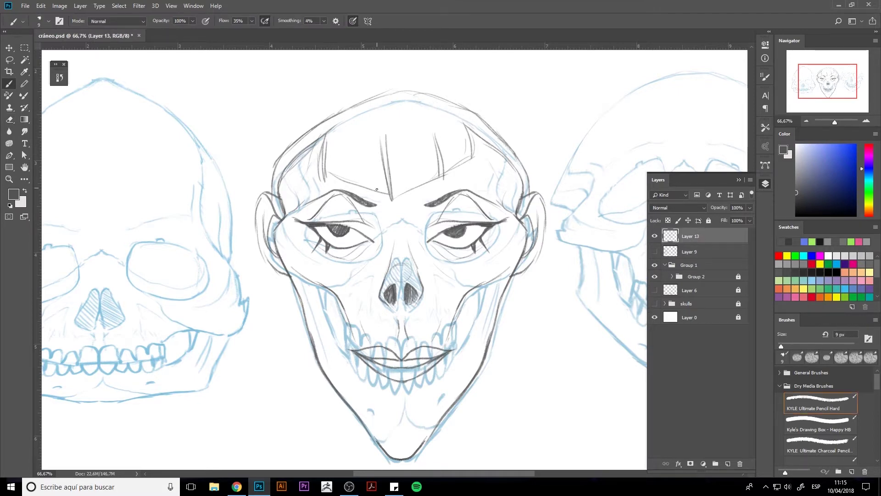
pyautogui.moveTo(283, 365)
pyautogui.mouseDown()
pyautogui.moveTo(286, 277)
pyautogui.moveTo(309, 418)
pyautogui.mouseUp()
pyautogui.moveTo(526, 274); pyautogui.dragTo(516, 406)
# Hide the blue skull sketches and draw more side hair and the top hair bun.
pyautogui.click(655, 264)
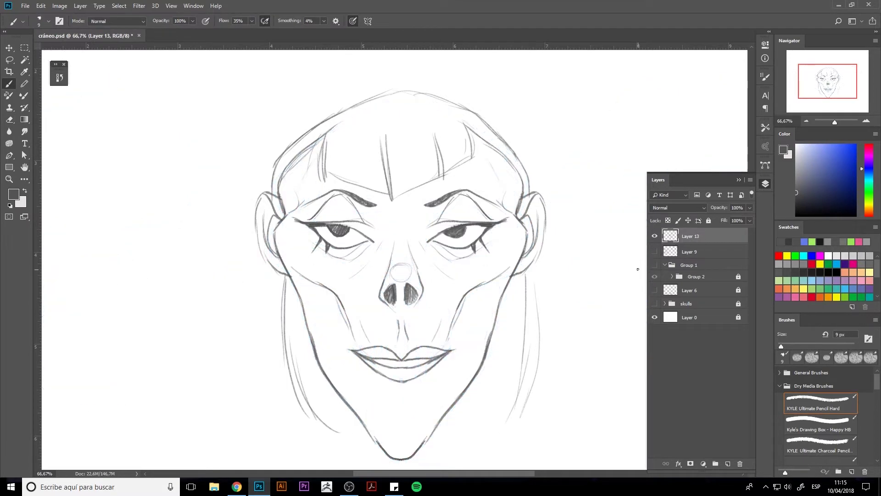
pyautogui.moveTo(367, 308); pyautogui.dragTo(378, 287)
pyautogui.scroll(5, 378, 288)
pyautogui.moveTo(365, 220); pyautogui.dragTo(413, 134)
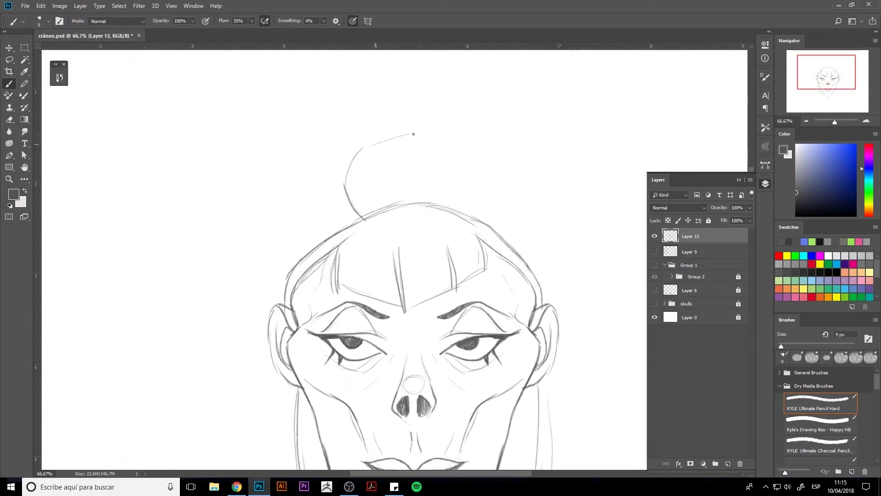
pyautogui.moveTo(474, 214)
pyautogui.mouseDown()
pyautogui.moveTo(362, 146)
pyautogui.moveTo(476, 165)
pyautogui.moveTo(475, 216)
pyautogui.mouseUp()
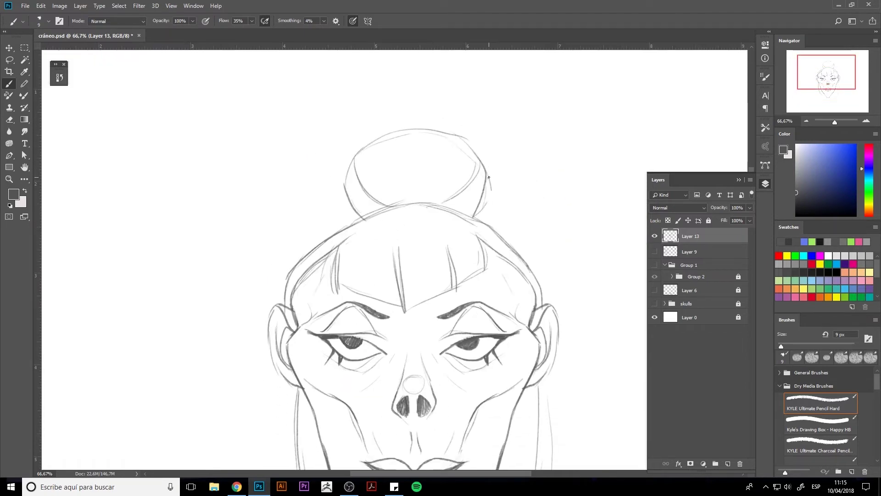
pyautogui.moveTo(491, 177); pyautogui.dragTo(474, 219)
pyautogui.moveTo(353, 160); pyautogui.dragTo(372, 216)
pyautogui.moveTo(380, 151); pyautogui.dragTo(402, 200)
pyautogui.moveTo(321, 177); pyautogui.dragTo(348, 225)
pyautogui.scroll(-1, 429, 203)
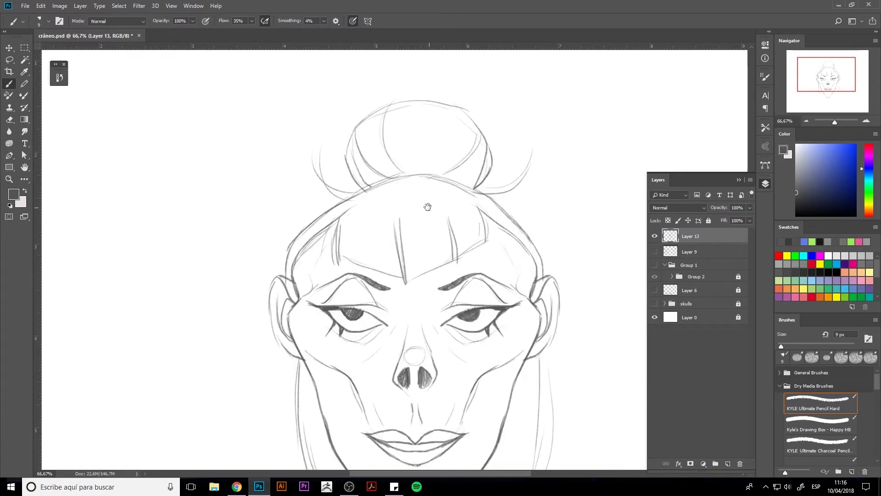
# Draw round hatched earrings below the ears and a small bow tie at the chin.
pyautogui.press('e')
pyautogui.press('b')
pyautogui.scroll(-4, 285, 260)
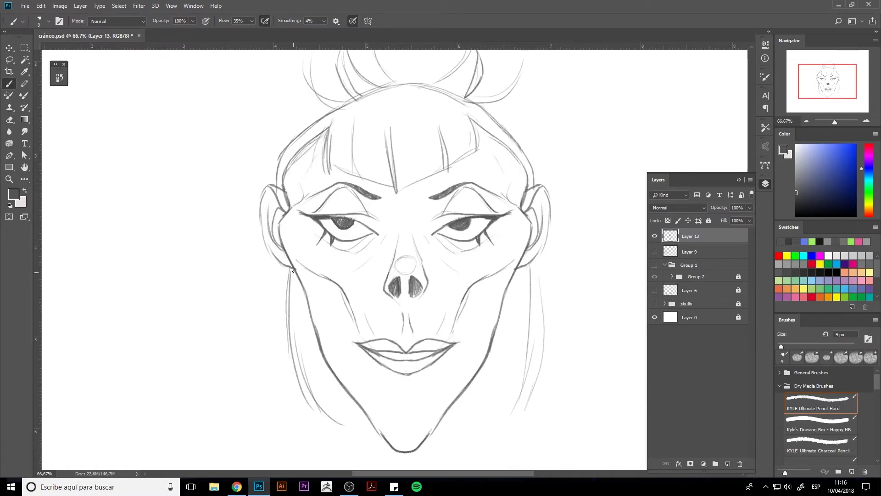
pyautogui.moveTo(290, 291)
pyautogui.mouseDown()
pyautogui.moveTo(288, 275)
pyautogui.moveTo(299, 281)
pyautogui.mouseUp()
pyautogui.moveTo(529, 280)
pyautogui.mouseDown()
pyautogui.moveTo(523, 272)
pyautogui.moveTo(516, 287)
pyautogui.moveTo(530, 275)
pyautogui.mouseUp()
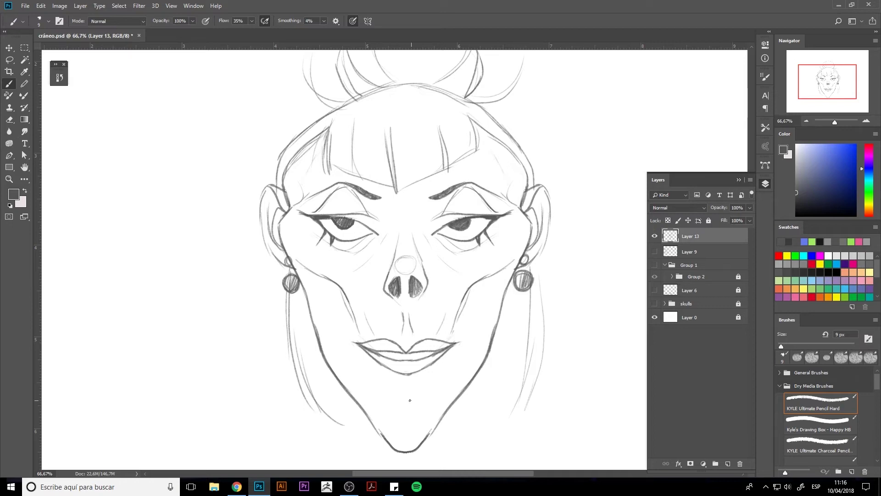
pyautogui.moveTo(392, 390)
pyautogui.mouseDown()
pyautogui.moveTo(427, 381)
pyautogui.moveTo(405, 401)
pyautogui.mouseUp()
pyautogui.moveTo(439, 379); pyautogui.dragTo(427, 400)
pyautogui.scroll(-3, 561, 246)
# Resize the bald man's and the woman's face drawings so they fit the row.
pyautogui.click(655, 251)
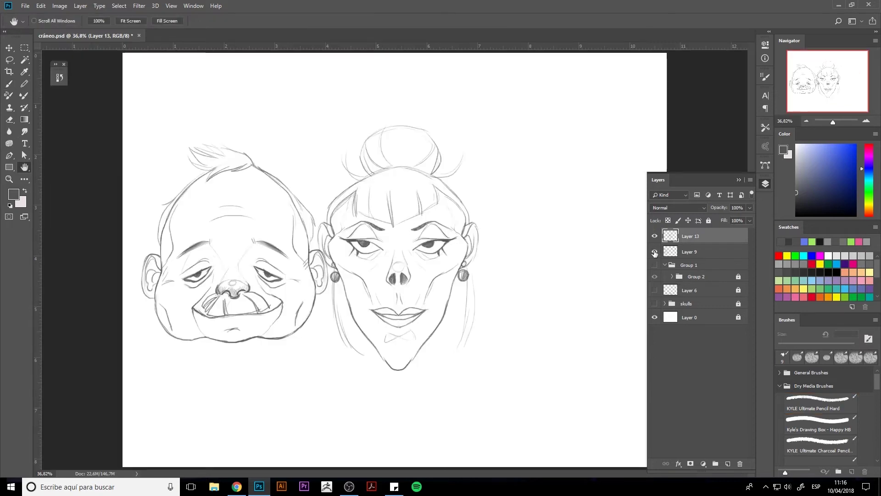
pyautogui.hotkey('ctrl', 't')
pyautogui.moveTo(354, 151); pyautogui.dragTo(363, 138)
pyautogui.press('Return')
pyautogui.click(690, 236)
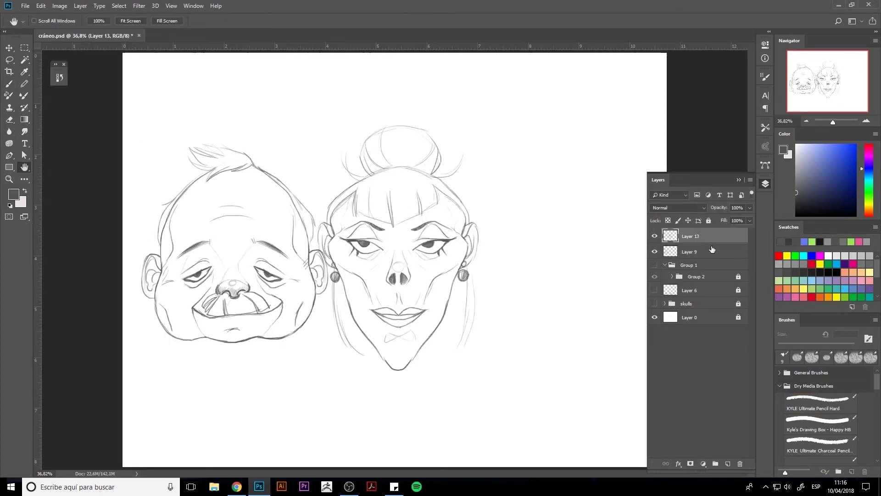
pyautogui.hotkey('ctrl', 't')
pyautogui.moveTo(479, 123); pyautogui.dragTo(474, 130)
pyautogui.press('Return')
# Show the blue skull sketches and center the rightmost skull in view.
pyautogui.click(653, 265)
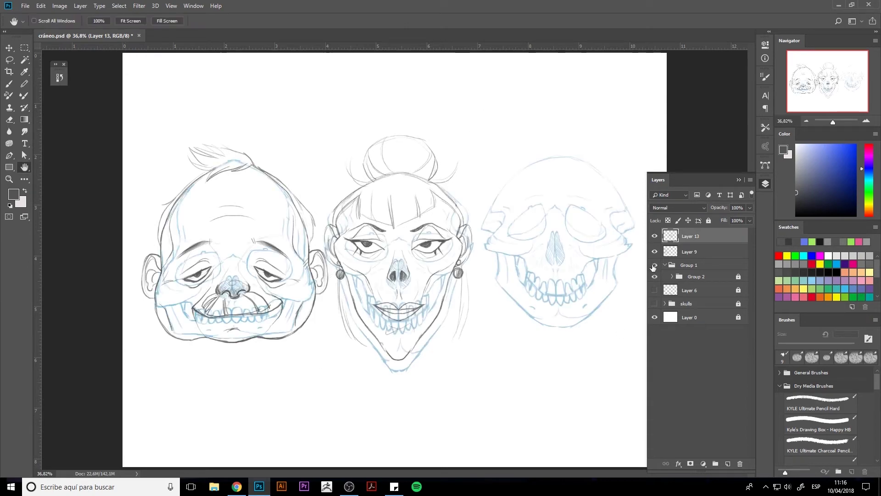
pyautogui.click(654, 265)
pyautogui.scroll(2, 654, 265)
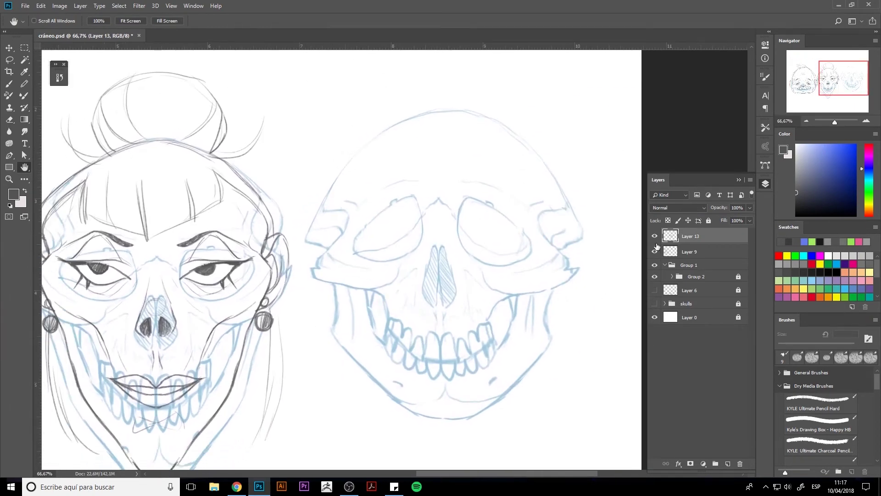
pyautogui.click(654, 266)
pyautogui.click(655, 251)
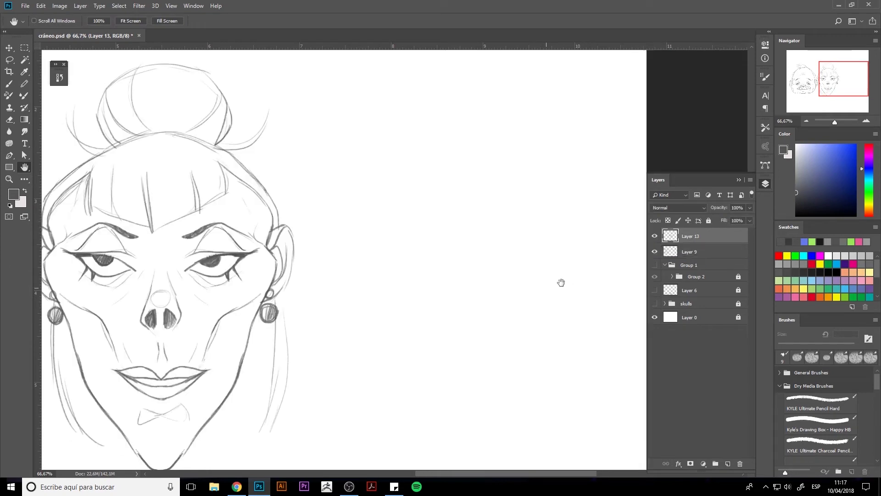
pyautogui.moveTo(560, 281); pyautogui.dragTo(654, 253)
pyautogui.moveTo(583, 322); pyautogui.dragTo(436, 303)
pyautogui.click(654, 264)
# On a new layer, pencil the upper-left outline, left eye socket, dark brow and nose.
pyautogui.hotkey('ctrl', 'shift', 'alt', 'n')
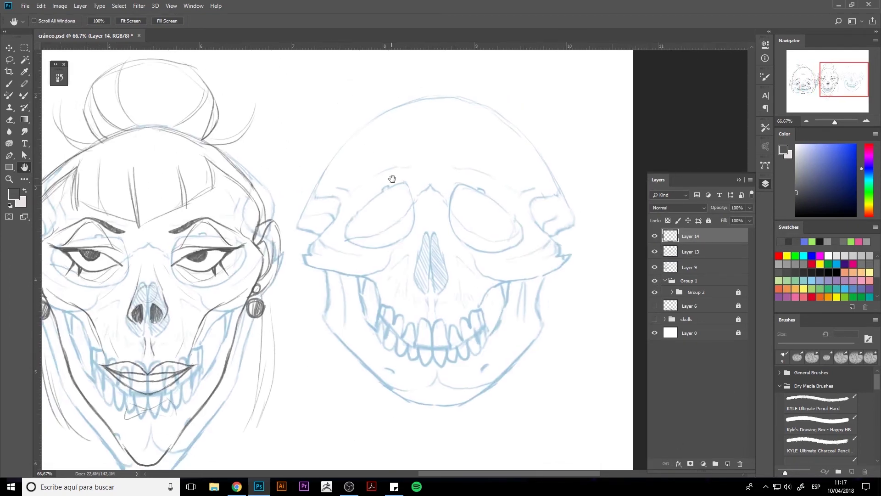
pyautogui.press('b')
pyautogui.moveTo(385, 110); pyautogui.dragTo(328, 164)
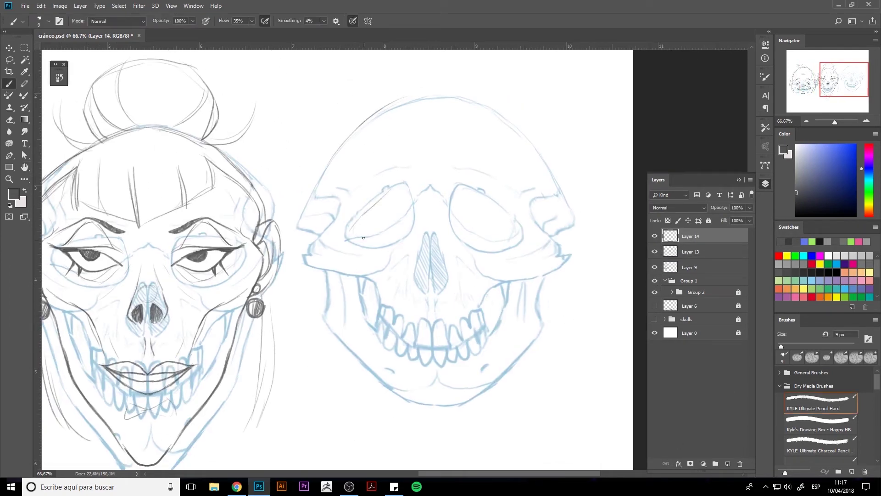
pyautogui.moveTo(363, 237)
pyautogui.mouseDown()
pyautogui.moveTo(403, 190)
pyautogui.moveTo(351, 228)
pyautogui.mouseUp()
pyautogui.moveTo(404, 189)
pyautogui.mouseDown()
pyautogui.moveTo(351, 228)
pyautogui.moveTo(353, 248)
pyautogui.mouseUp()
pyautogui.moveTo(345, 195)
pyautogui.mouseDown()
pyautogui.moveTo(367, 166)
pyautogui.moveTo(401, 160)
pyautogui.moveTo(344, 195)
pyautogui.moveTo(353, 176)
pyautogui.mouseUp()
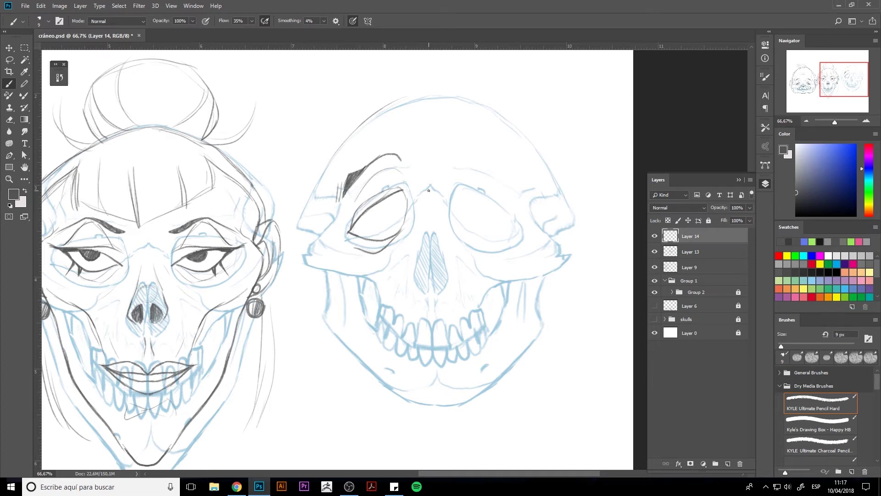
pyautogui.moveTo(414, 235)
pyautogui.mouseDown()
pyautogui.moveTo(411, 282)
pyautogui.moveTo(462, 263)
pyautogui.mouseUp()
pyautogui.moveTo(439, 203); pyautogui.dragTo(461, 272)
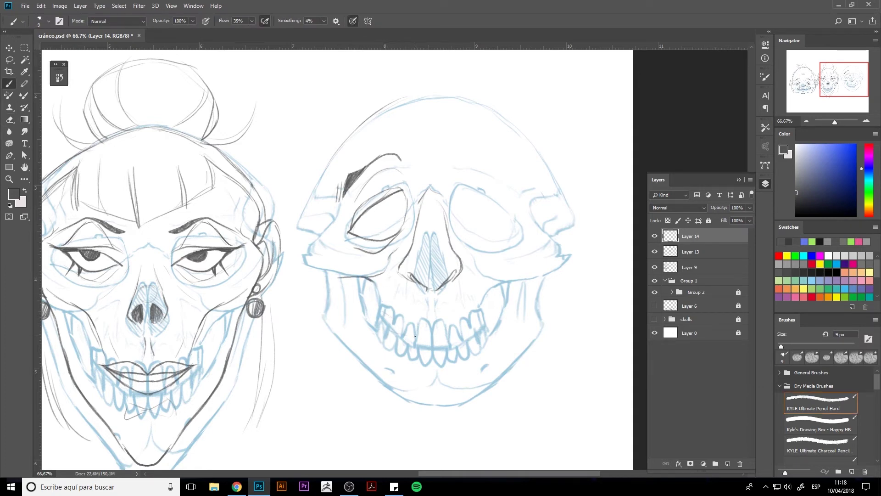
# Add stubble, cheek, jaw, lower lip and head outline, then lasso the left half.
pyautogui.moveTo(377, 283)
pyautogui.mouseDown()
pyautogui.moveTo(402, 310)
pyautogui.moveTo(424, 312)
pyautogui.mouseUp()
pyautogui.moveTo(443, 287); pyautogui.dragTo(454, 300)
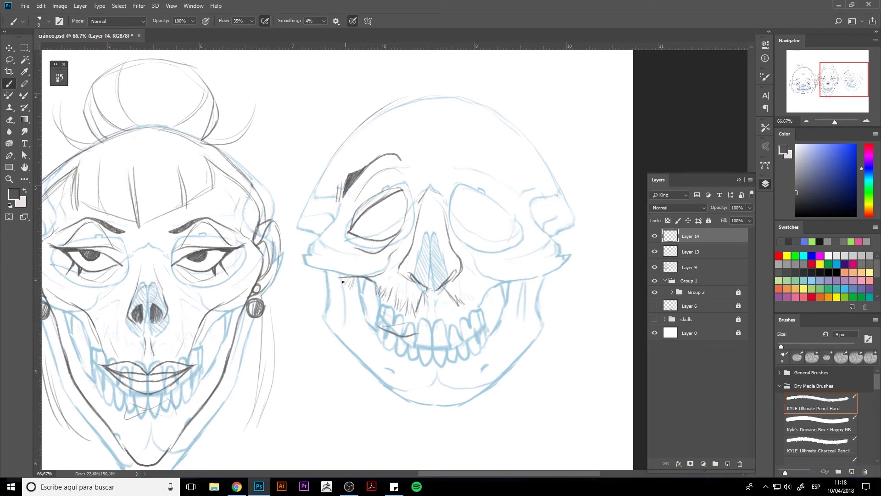
pyautogui.moveTo(326, 269); pyautogui.dragTo(311, 252)
pyautogui.moveTo(321, 269)
pyautogui.mouseDown()
pyautogui.moveTo(316, 330)
pyautogui.moveTo(340, 365)
pyautogui.mouseUp()
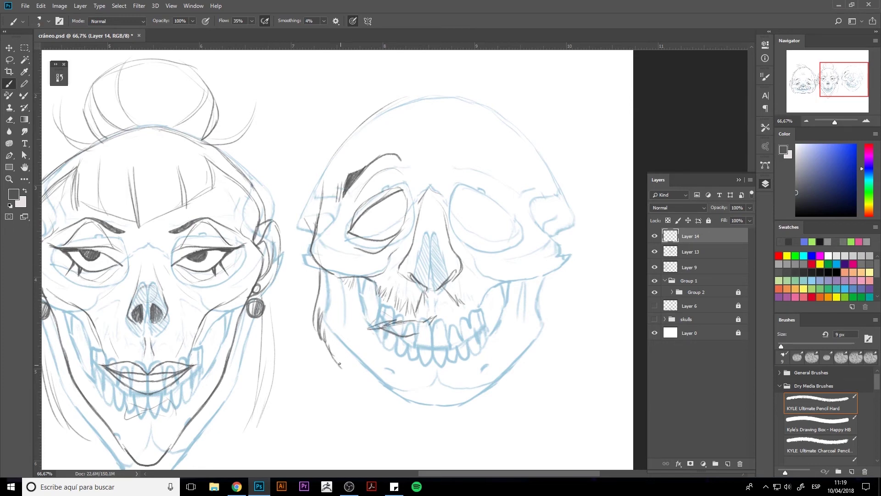
pyautogui.moveTo(374, 393); pyautogui.dragTo(448, 411)
pyautogui.moveTo(425, 330); pyautogui.dragTo(390, 349)
pyautogui.moveTo(394, 99); pyautogui.dragTo(328, 188)
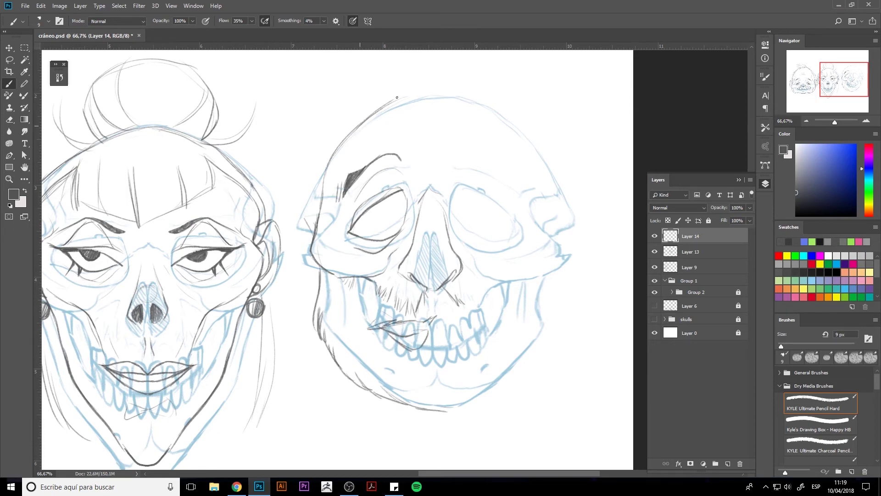
pyautogui.moveTo(397, 149); pyautogui.dragTo(406, 162)
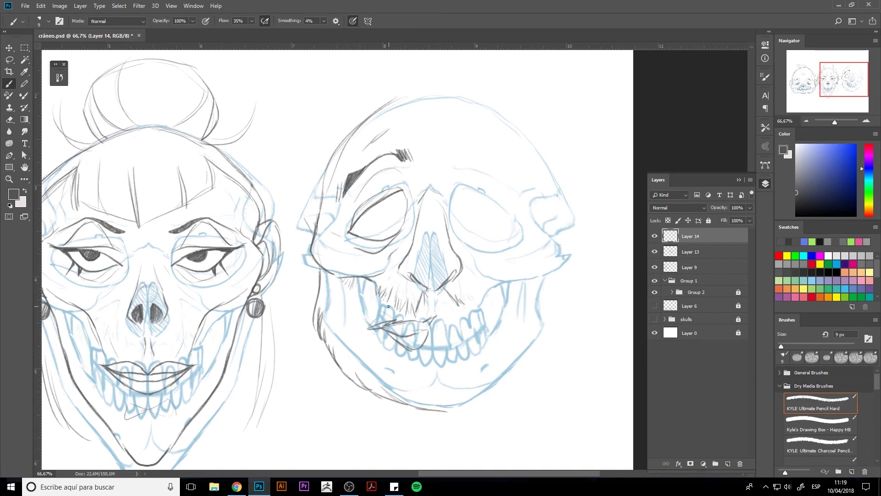
pyautogui.press('l')
pyautogui.moveTo(452, 406); pyautogui.dragTo(448, 404)
# Copy the left half to a new layer and flip it horizontally to form the right half.
pyautogui.hotkey('ctrl', 'j')
pyautogui.hotkey('ctrl', 't')
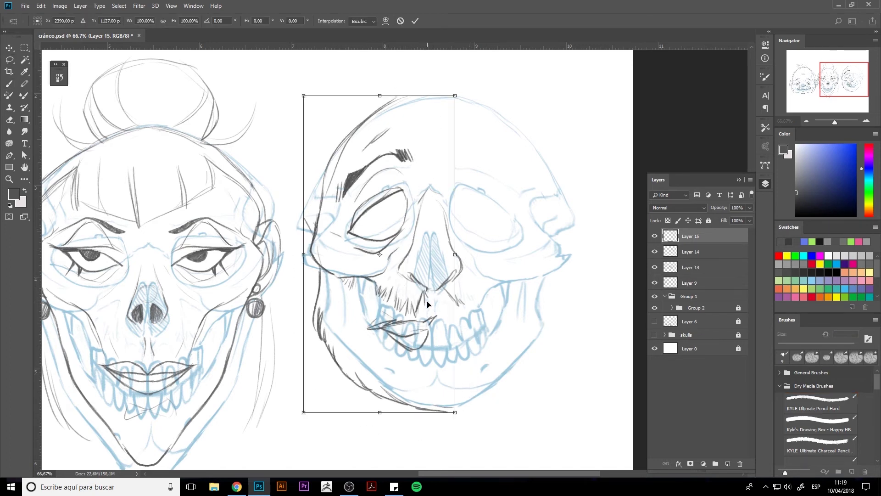
pyautogui.moveTo(303, 254)
pyautogui.mouseDown()
pyautogui.moveTo(455, 254)
pyautogui.moveTo(539, 274)
pyautogui.moveTo(518, 274)
pyautogui.mouseUp()
pyautogui.press('Return')
# Erase overlapping strokes at the mouth and draw side hair along the left of the head.
pyautogui.press('e')
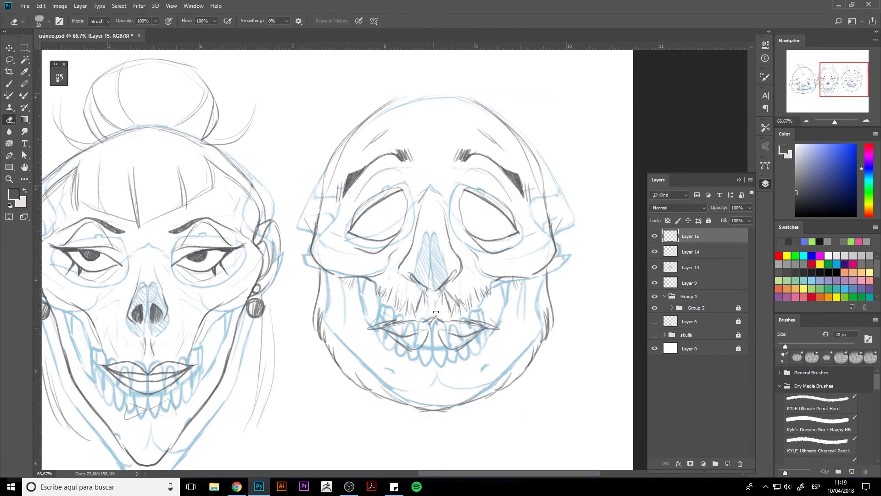
pyautogui.moveTo(436, 312); pyautogui.dragTo(499, 314)
pyautogui.moveTo(447, 292); pyautogui.dragTo(459, 312)
pyautogui.press('b')
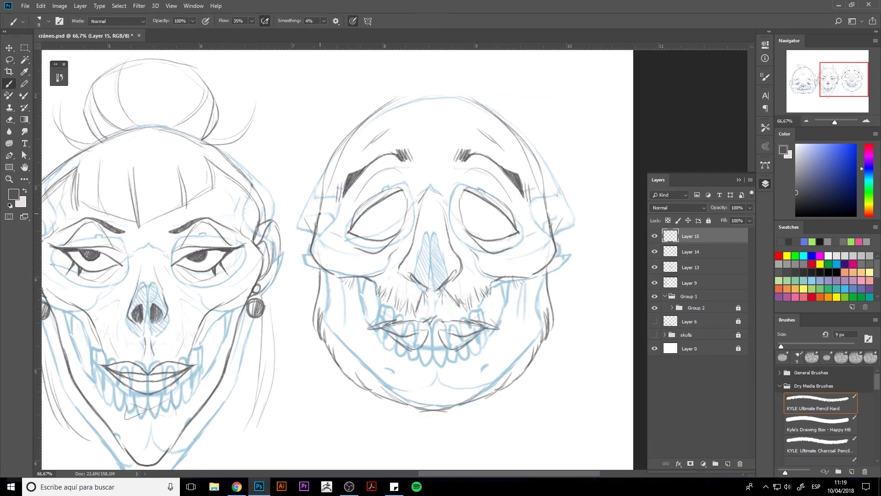
pyautogui.moveTo(301, 194)
pyautogui.mouseDown()
pyautogui.moveTo(312, 161)
pyautogui.moveTo(354, 109)
pyautogui.moveTo(366, 123)
pyautogui.mouseUp()
pyautogui.hotkey('ctrl', 'z')
pyautogui.hotkey('ctrl', 'z')
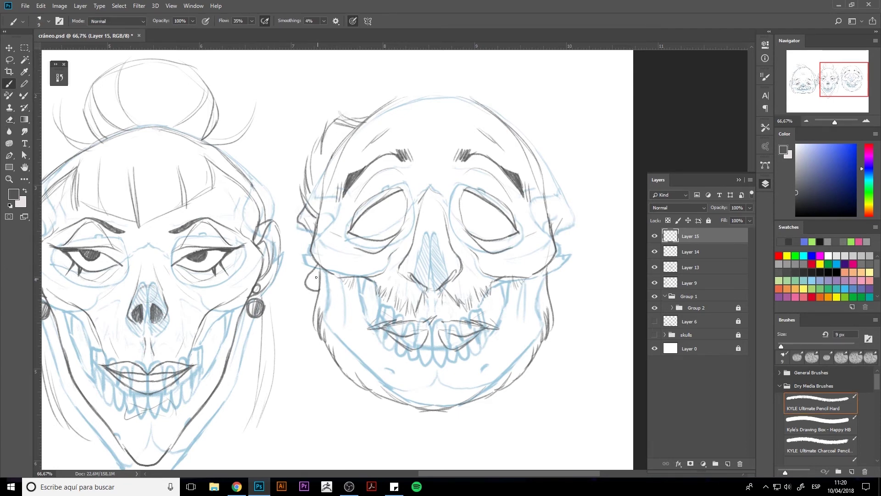
pyautogui.moveTo(317, 277)
pyautogui.mouseDown()
pyautogui.moveTo(298, 225)
pyautogui.moveTo(321, 266)
pyautogui.mouseUp()
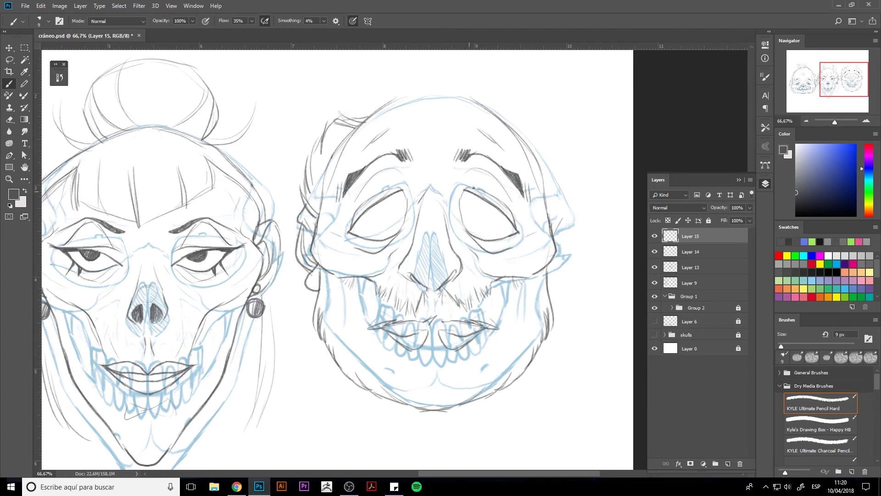
# Copy the left side hair and flip it horizontally onto the right side of the head.
pyautogui.press('l')
pyautogui.moveTo(371, 121); pyautogui.dragTo(351, 148)
pyautogui.moveTo(295, 266)
pyautogui.mouseDown()
pyautogui.moveTo(297, 276)
pyautogui.moveTo(537, 256)
pyautogui.mouseUp()
pyautogui.hotkey('ctrl', 'j')
pyautogui.hotkey('ctrl', 't')
pyautogui.rightClick(323, 255)
pyautogui.click(349, 383)
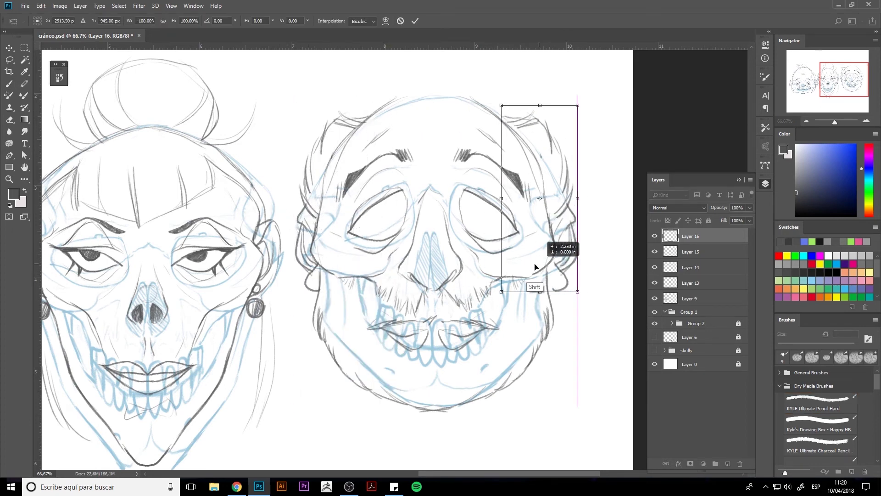
pyautogui.press('Return')
pyautogui.keyDown('shift'); pyautogui.click(689, 298); pyautogui.keyUp('shift')
# Merge the face drawing layers and add a pencil stroke on the nose bridge.
pyautogui.hotkey('ctrl', 'e')
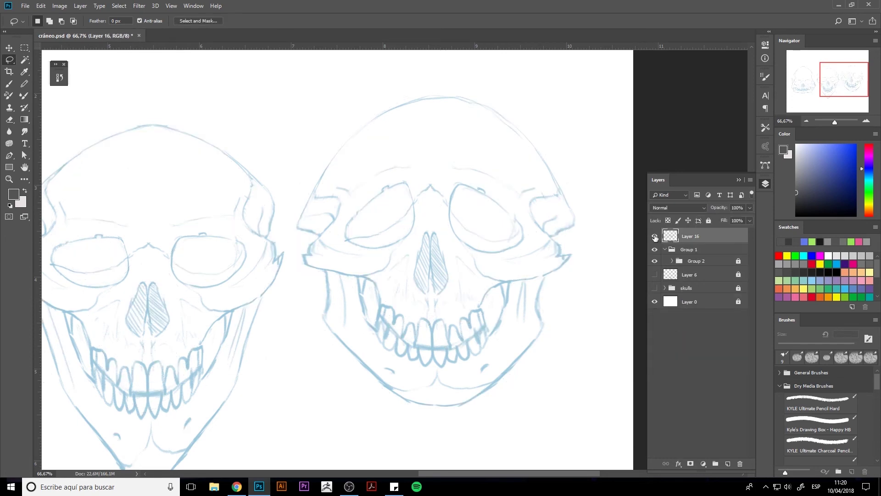
pyautogui.click(655, 261)
pyautogui.press('b')
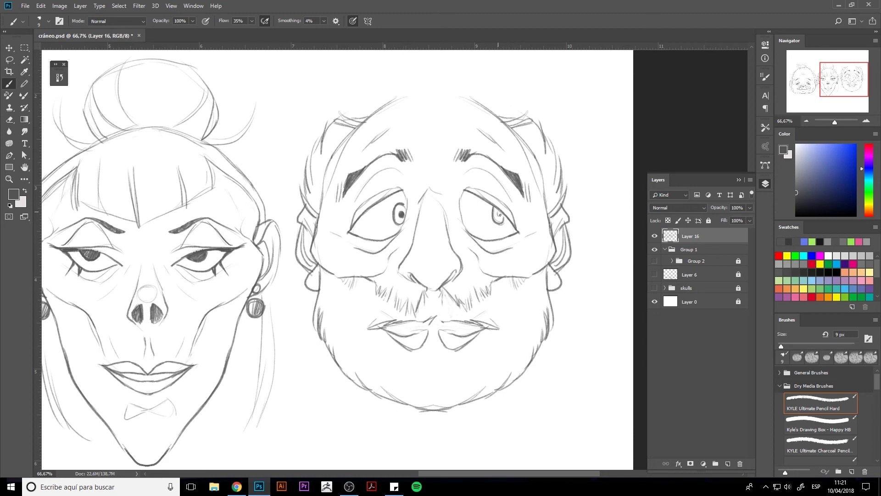
pyautogui.moveTo(451, 204); pyautogui.dragTo(432, 188)
# Copy the left pupil into the right eye and merge it into the face layer.
pyautogui.press('e')
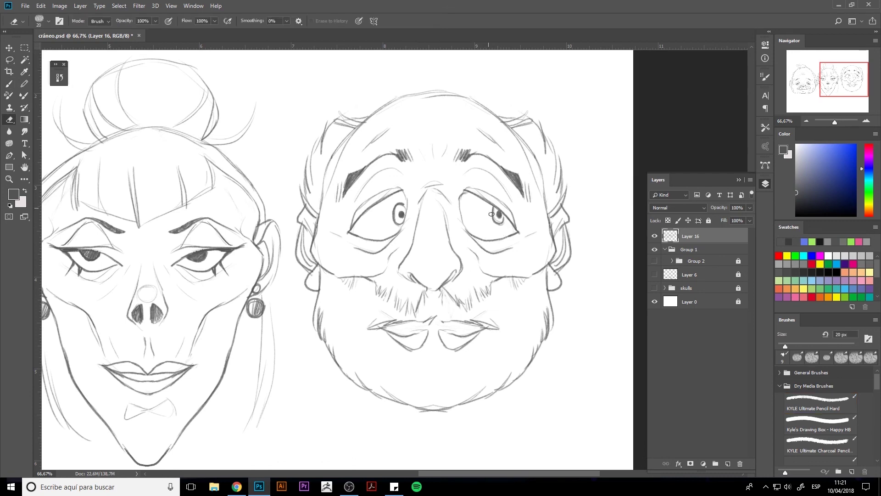
pyautogui.press('l')
pyautogui.hotkey('ctrl', 'j')
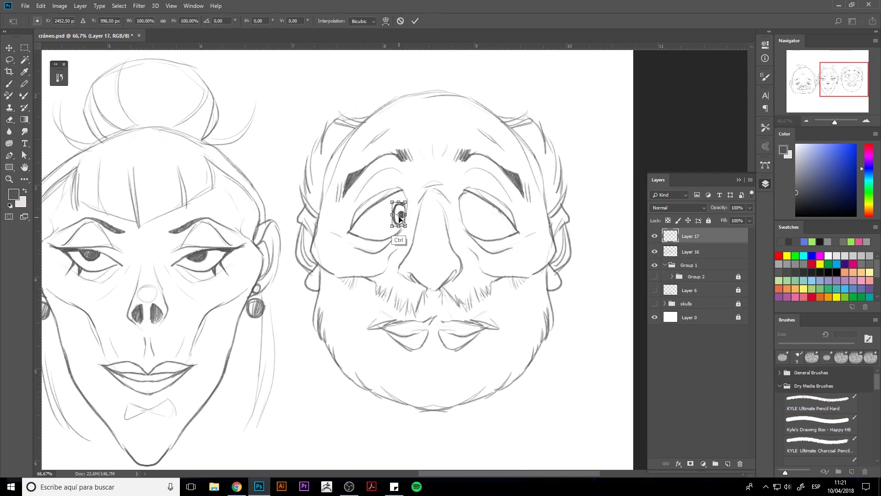
pyautogui.hotkey('ctrl', 't')
pyautogui.moveTo(400, 218); pyautogui.dragTo(494, 219)
pyautogui.press('Return')
pyautogui.press('b')
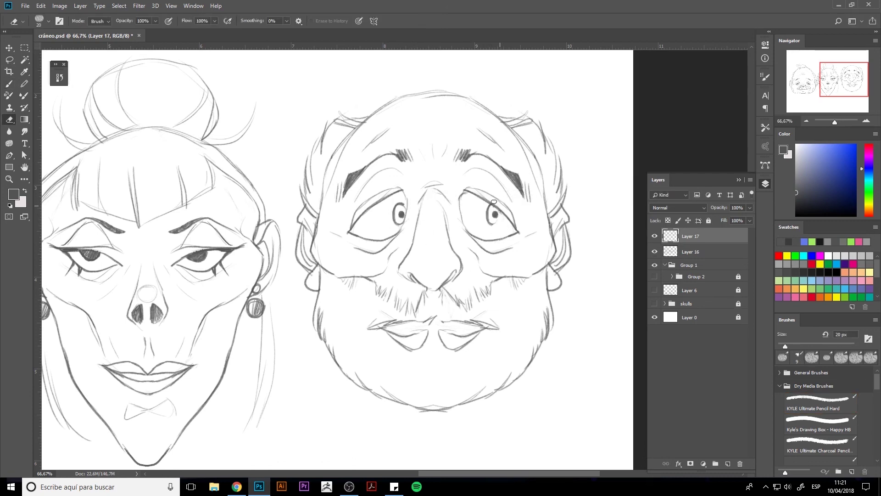
pyautogui.hotkey('ctrl', 'd')
pyautogui.hotkey('ctrl', 'e')
# Fit the whole sheet in view and make the blue skull sketches visible again.
pyautogui.press('h')
pyautogui.hotkey('ctrl', '0')
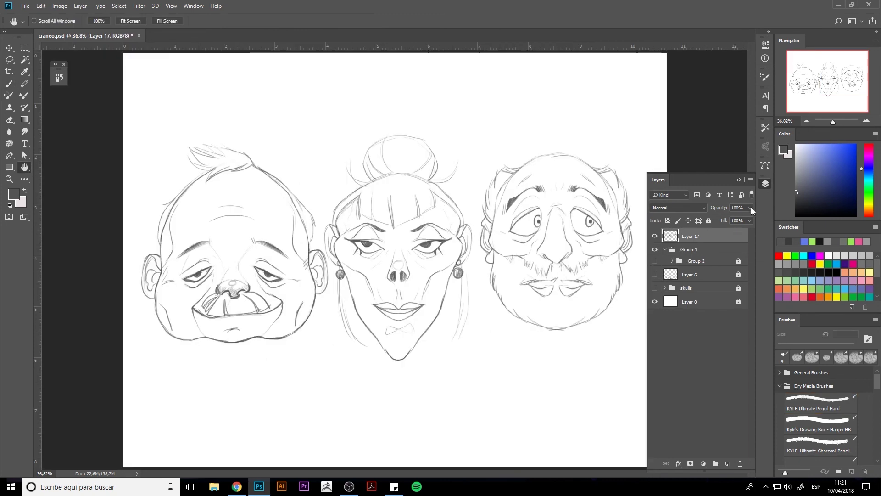
pyautogui.click(765, 184)
pyautogui.click(765, 183)
pyautogui.click(655, 260)
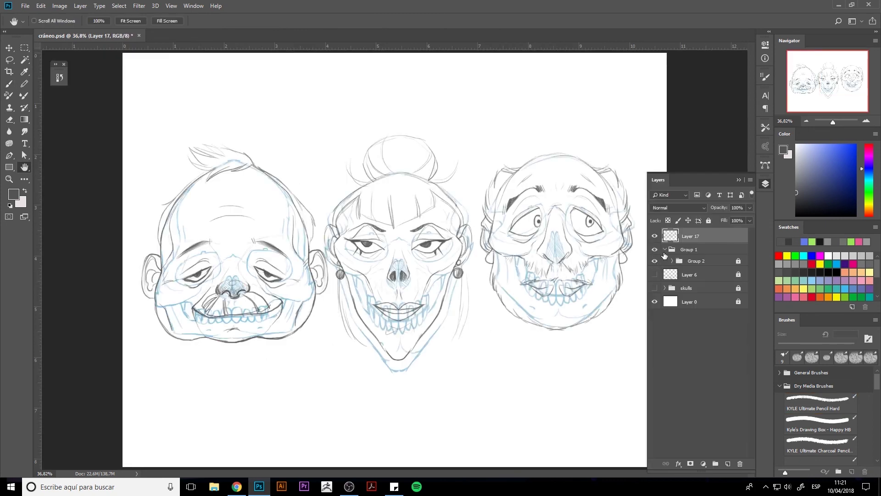
# Move the face drawings lower and shrink the skull group into a row above them.
pyautogui.moveTo(399, 333); pyautogui.dragTo(399, 418)
pyautogui.click(689, 249)
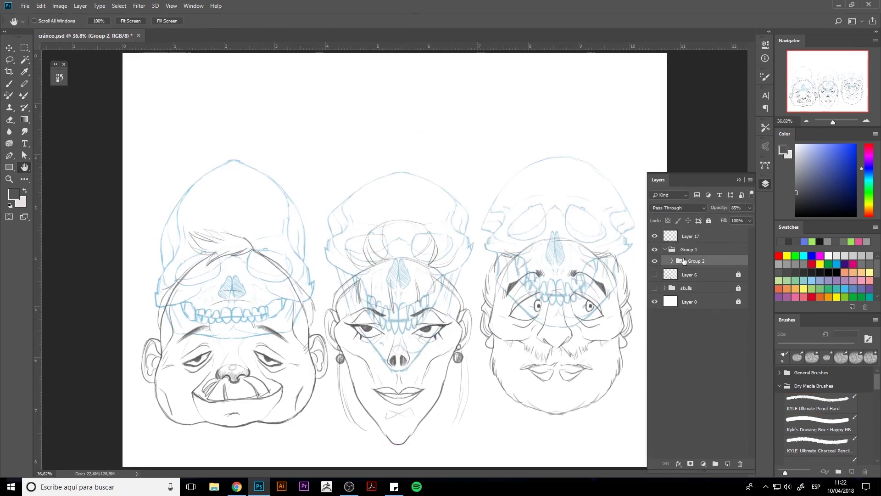
pyautogui.hotkey('ctrl', 't')
pyautogui.moveTo(503, 225)
pyautogui.mouseDown()
pyautogui.moveTo(504, 163)
pyautogui.moveTo(531, 165)
pyautogui.mouseUp()
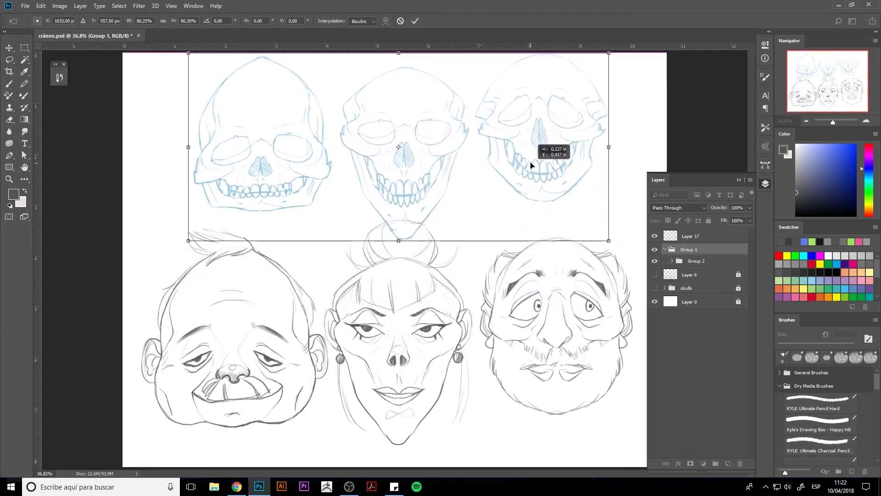